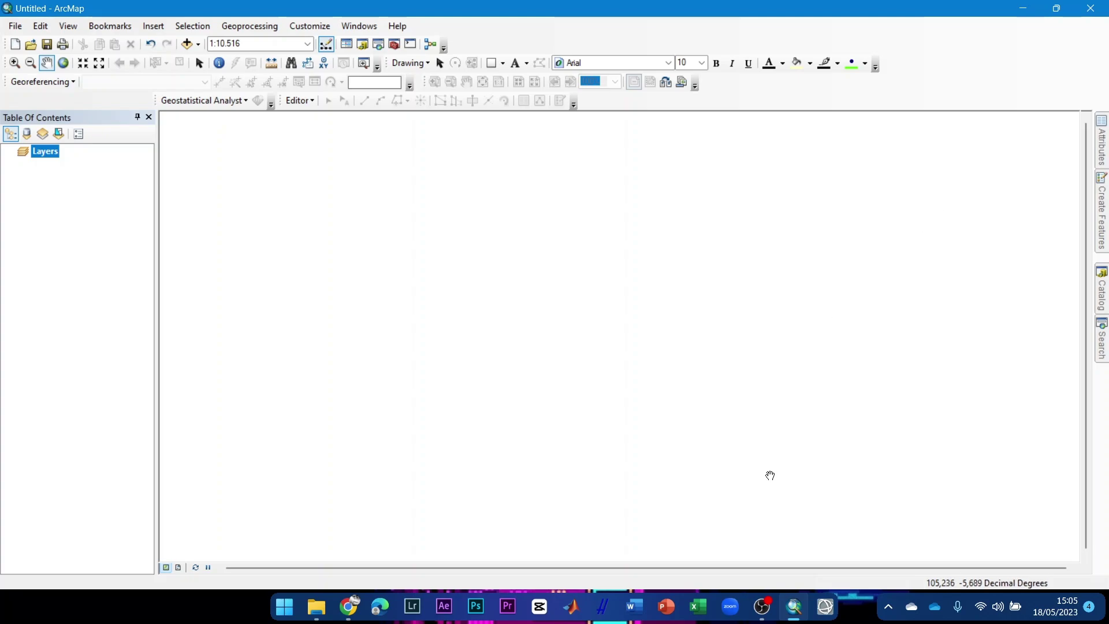
- Open the DataXYZ Excel workbook from the tutor folder in File Explorer to check its X, Y and Depth(m) columns
click(316, 607)
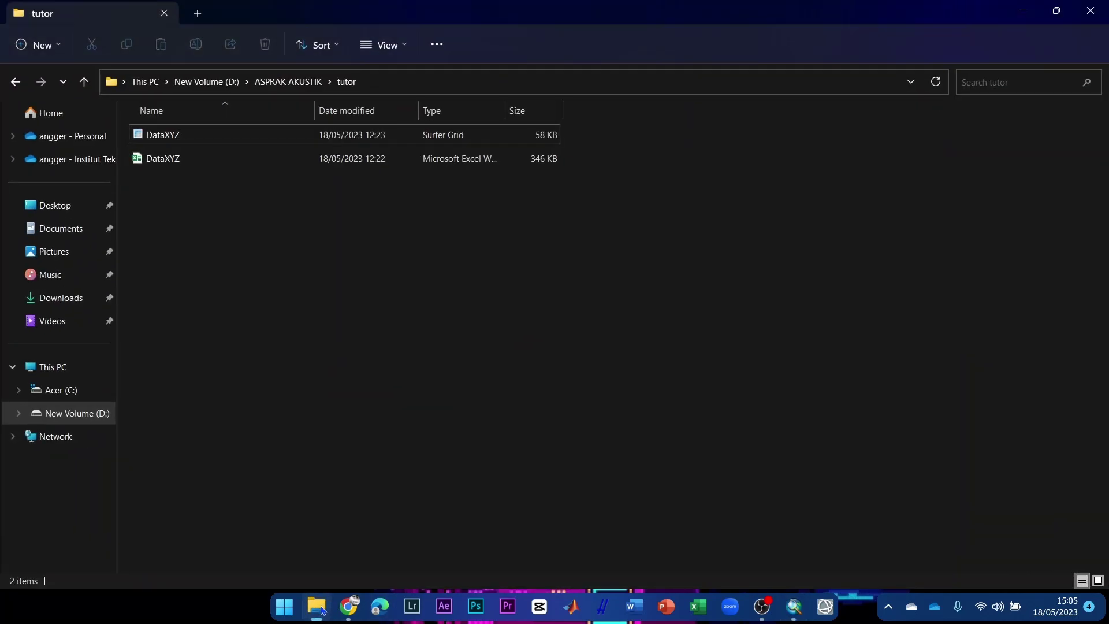
double_click(251, 162)
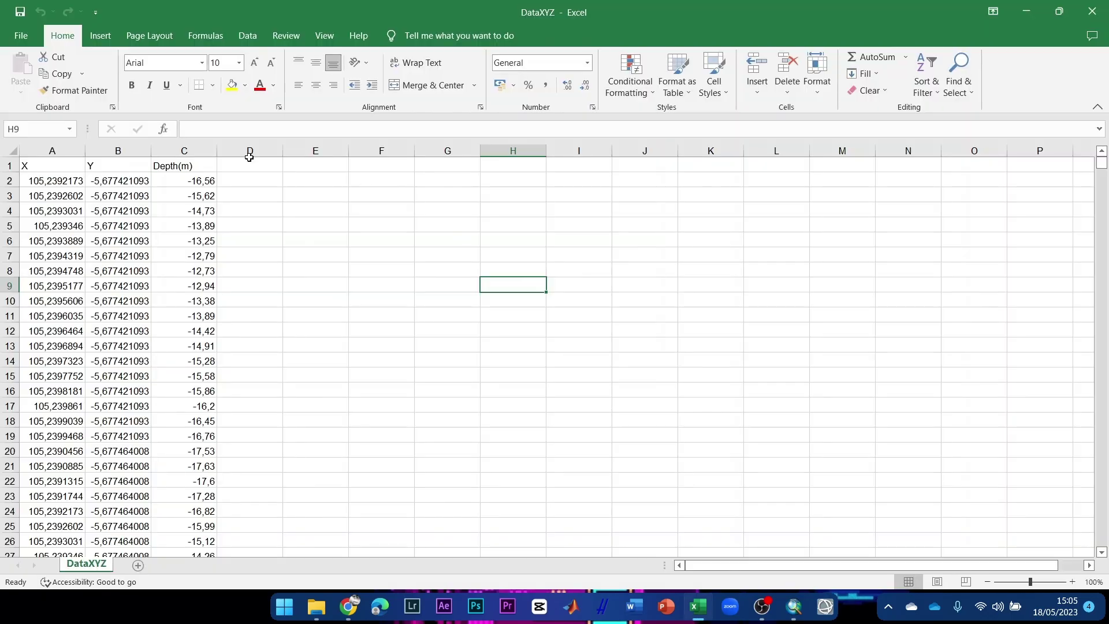
click(450, 225)
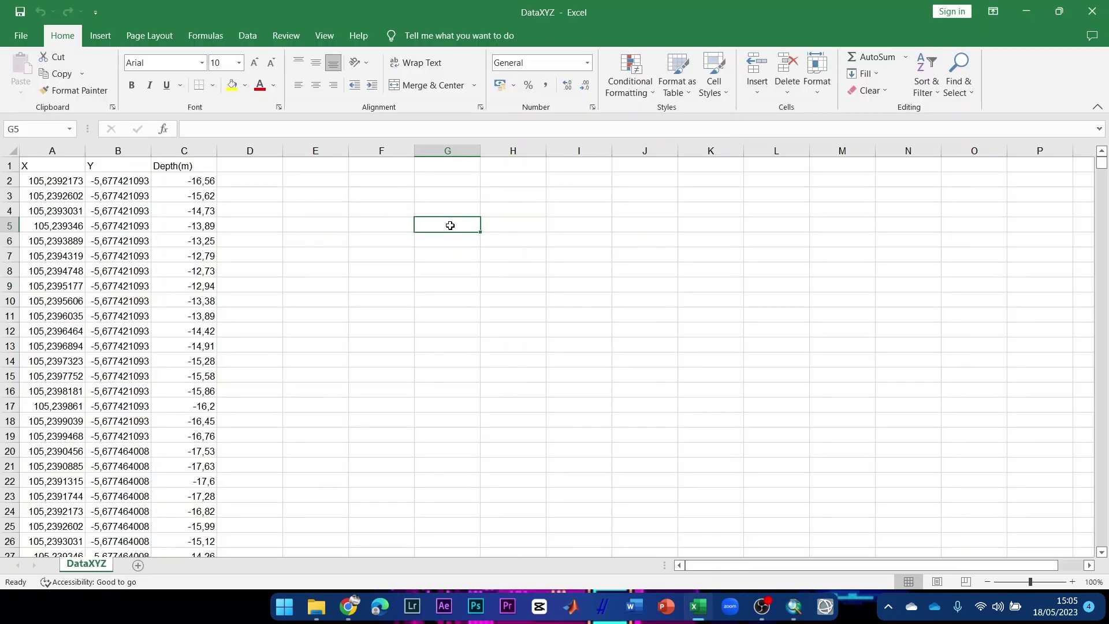
click(203, 167)
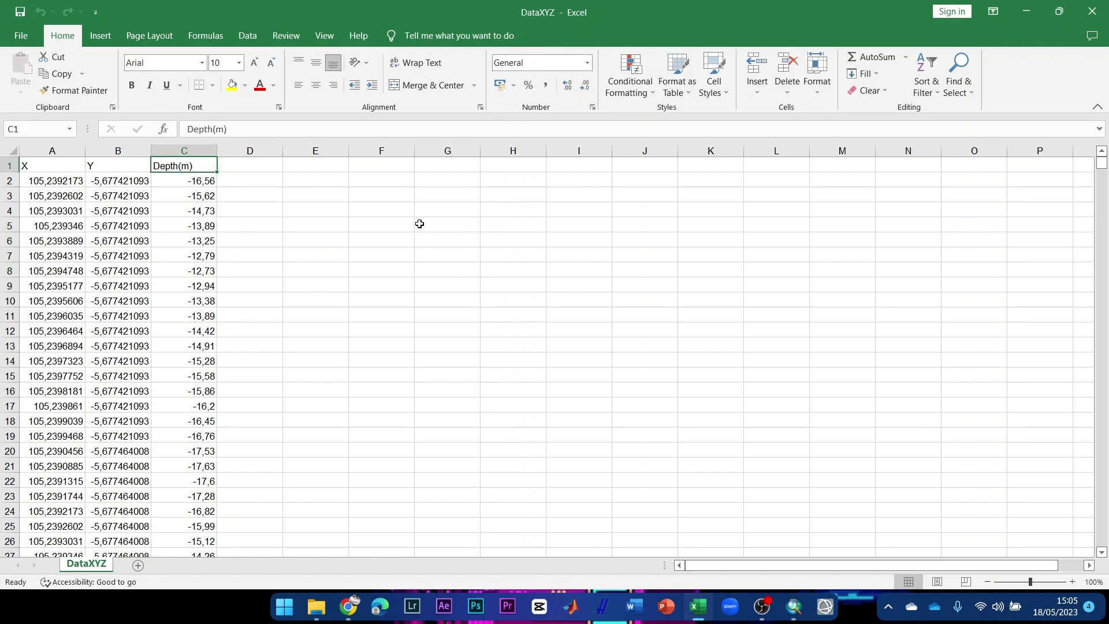
click(499, 226)
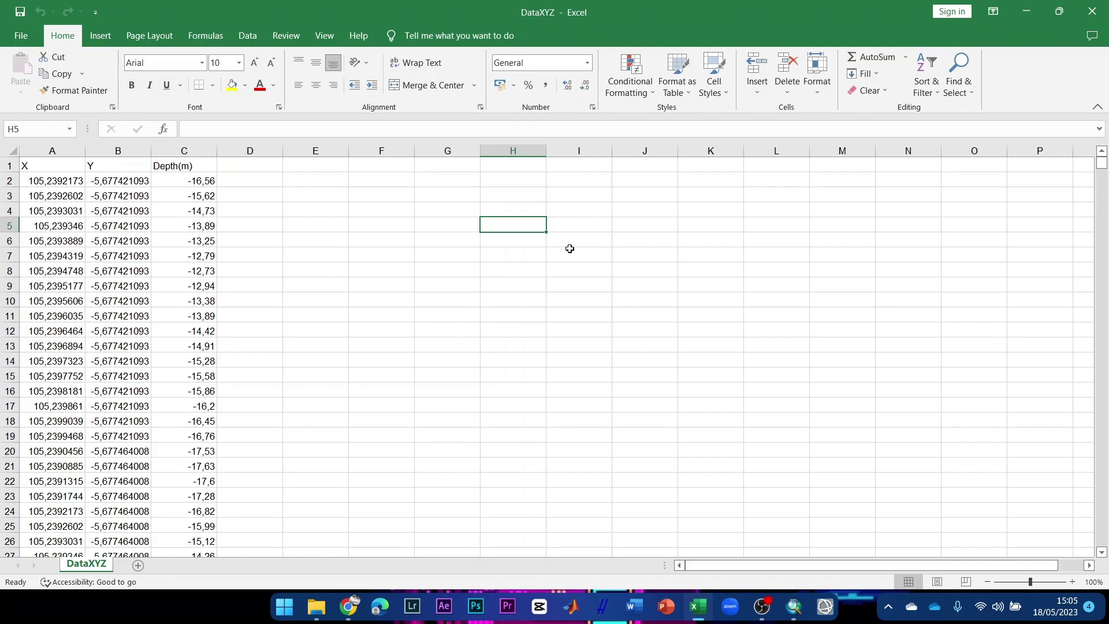
- Save a copy of the workbook as DataXYZ in CSV (Comma delimited) format in the tutor folder
click(21, 36)
click(49, 222)
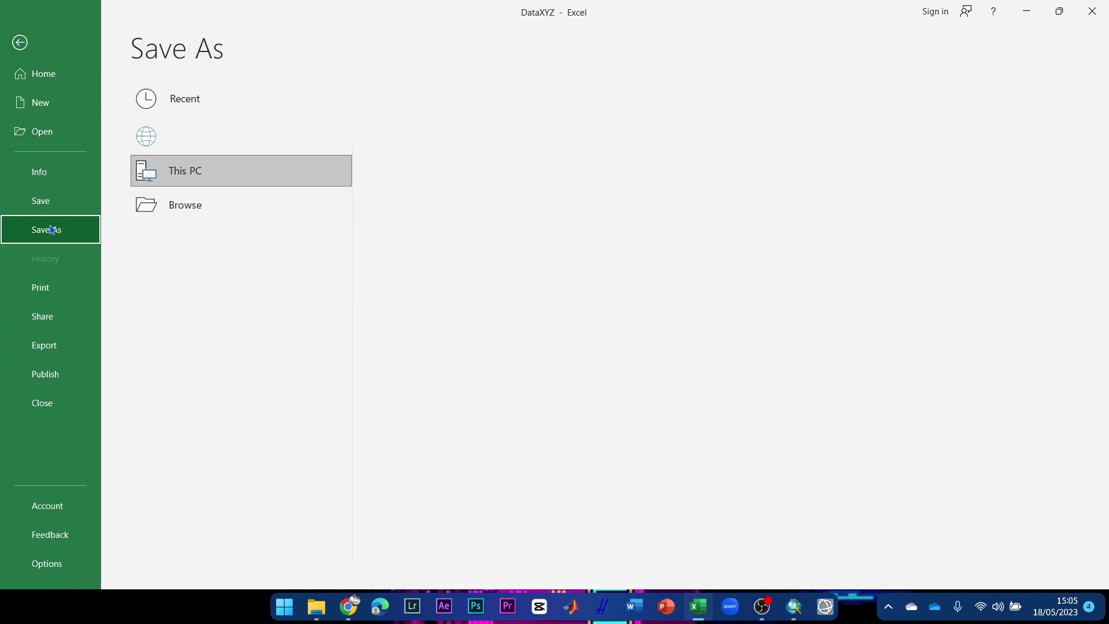
click(544, 172)
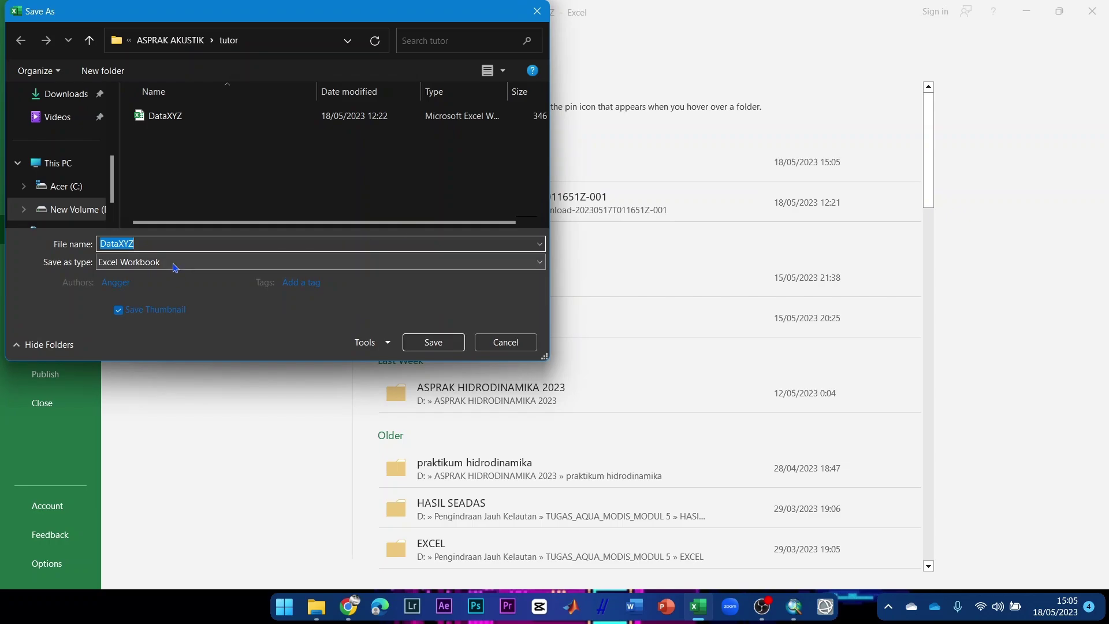
click(175, 267)
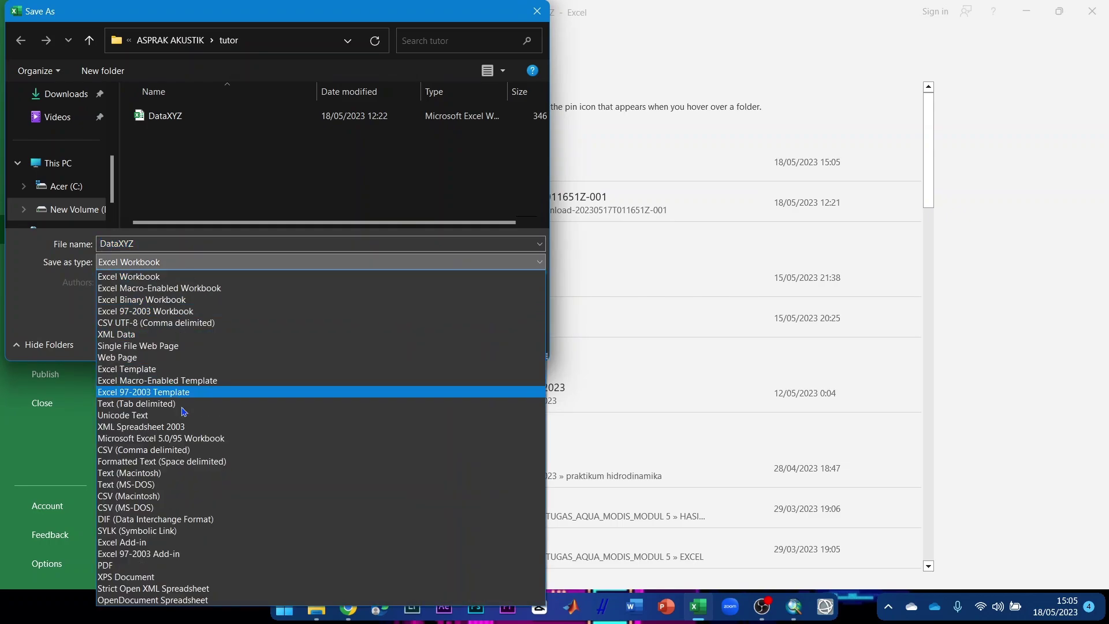
click(426, 375)
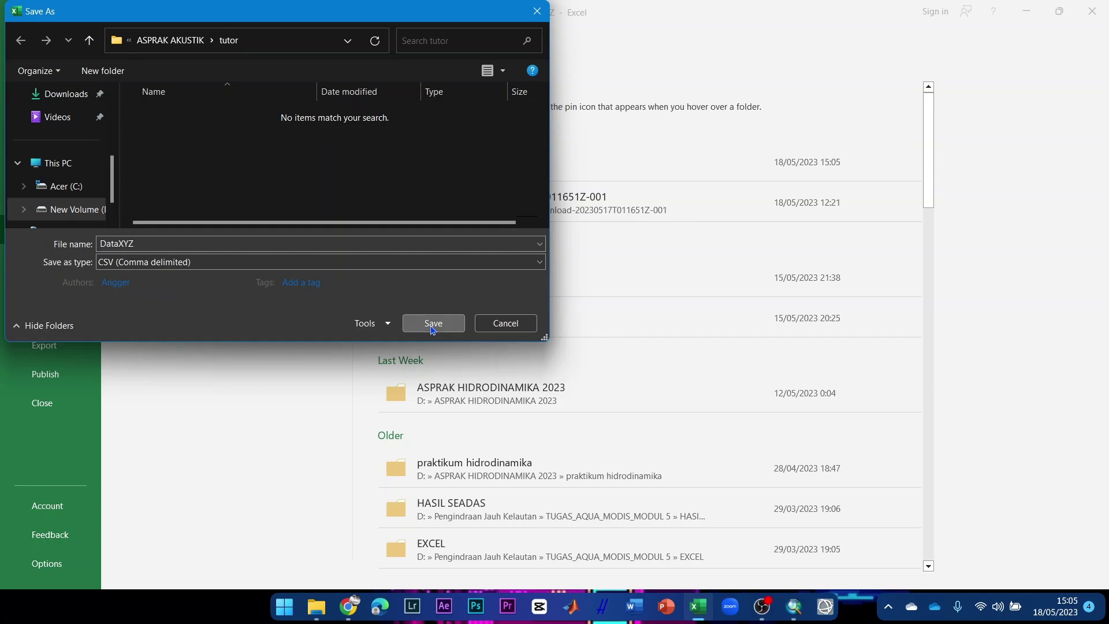
click(431, 325)
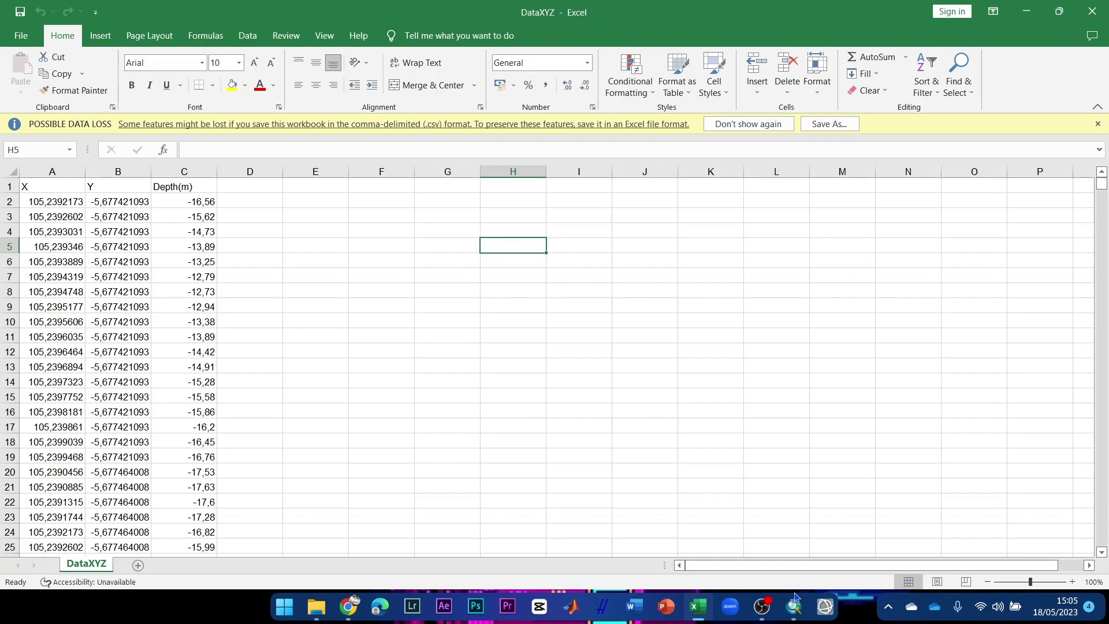
- Switch to ArcMap and add PPahawangSentinel.shp from the ASPRAK AKUSTIK folder to the map
mouse_move(796, 605)
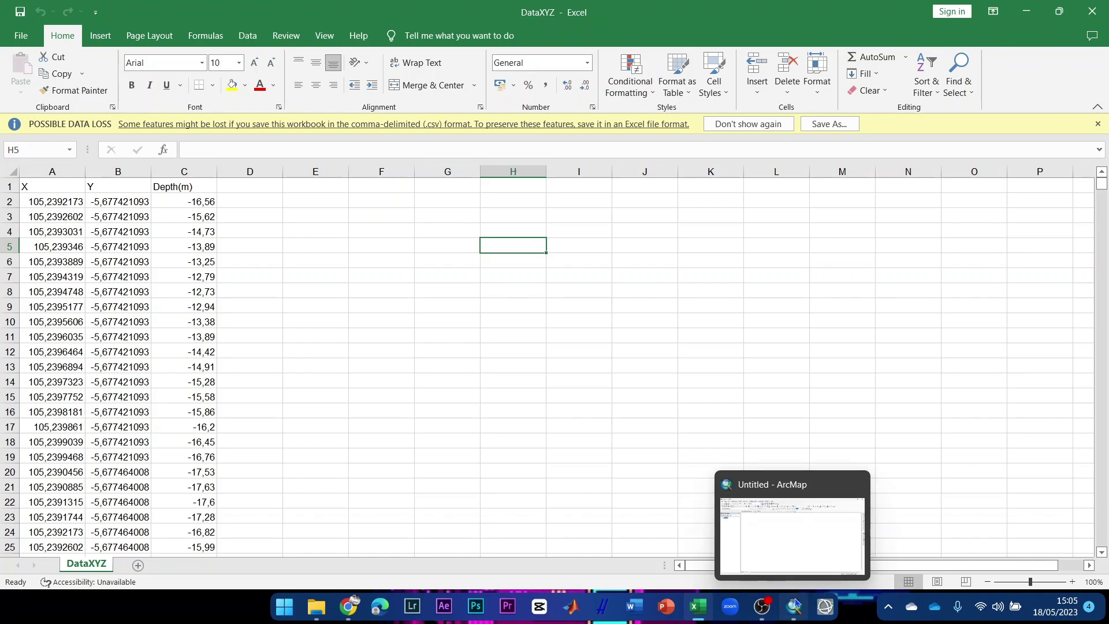
click(796, 605)
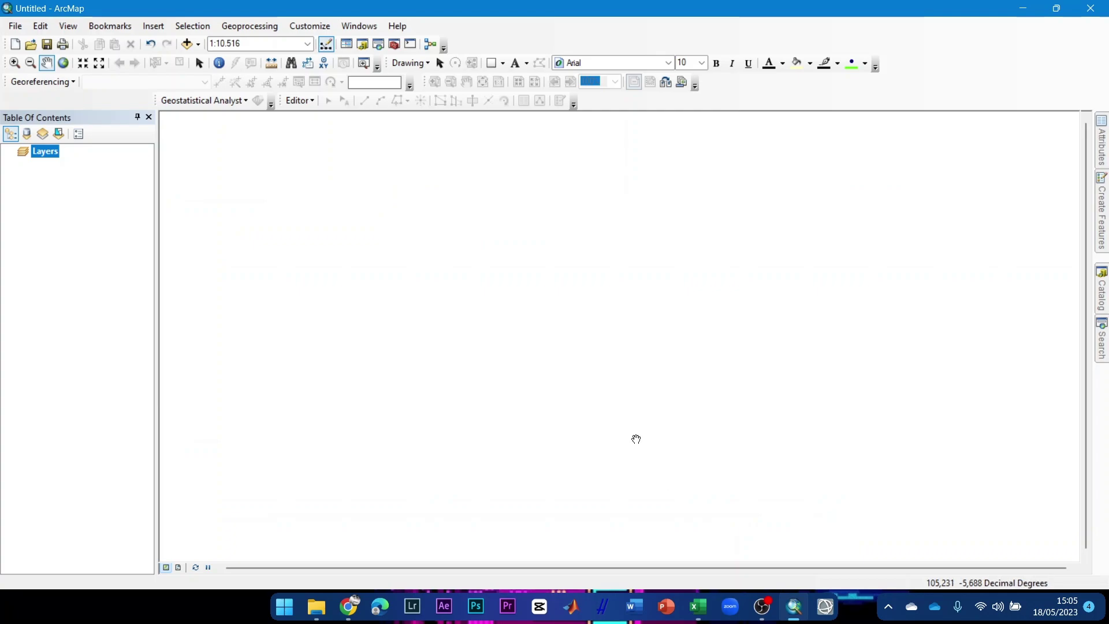
click(1101, 341)
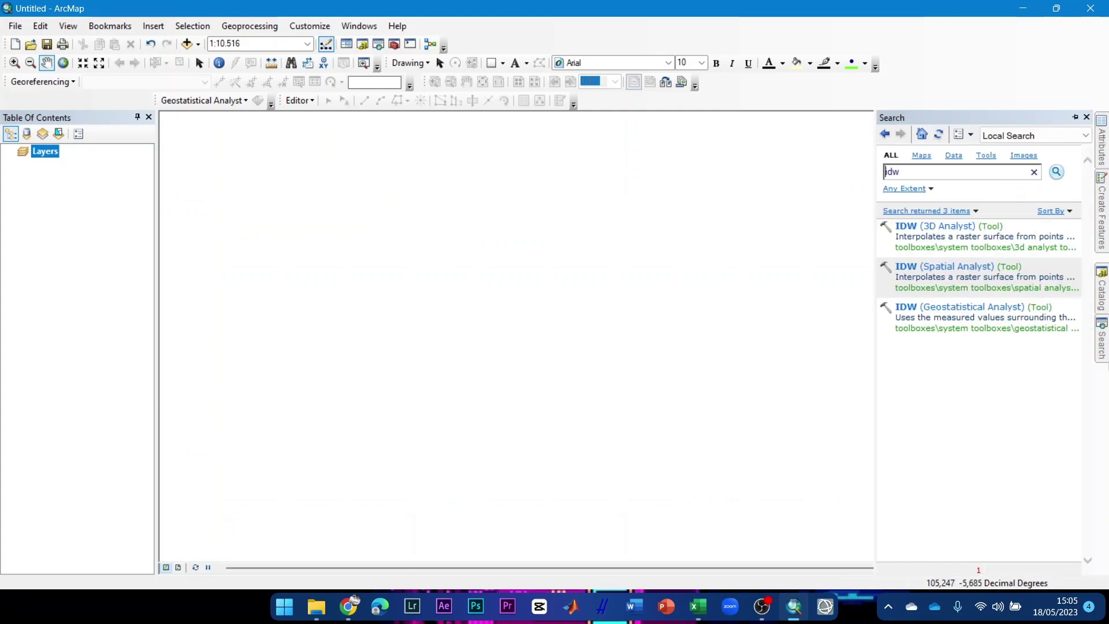
click(1104, 295)
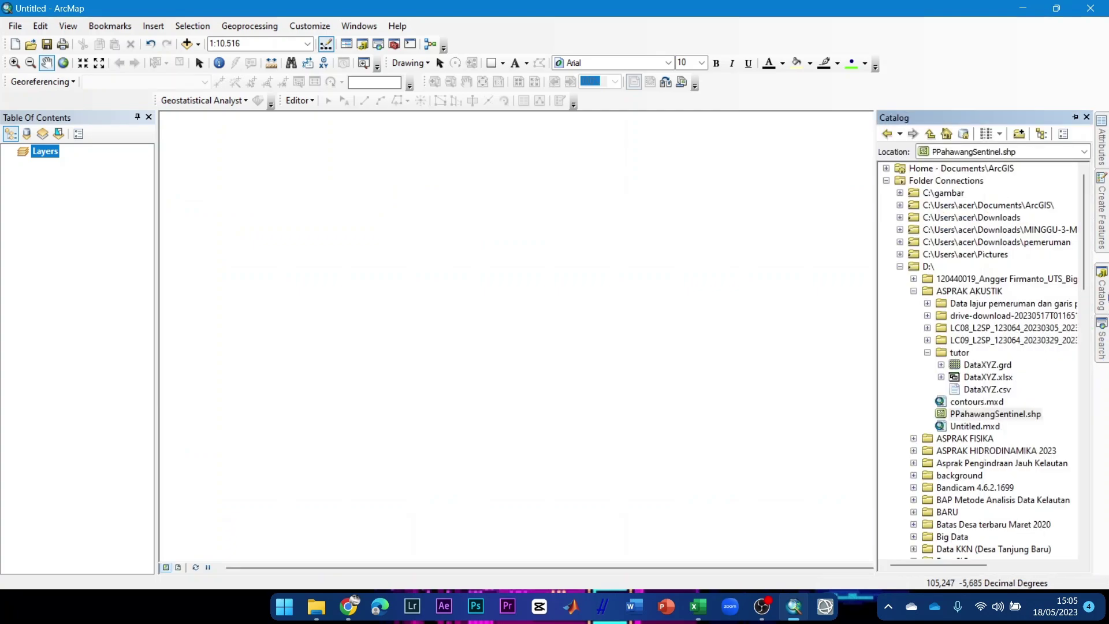
drag(1031, 417, 344, 297)
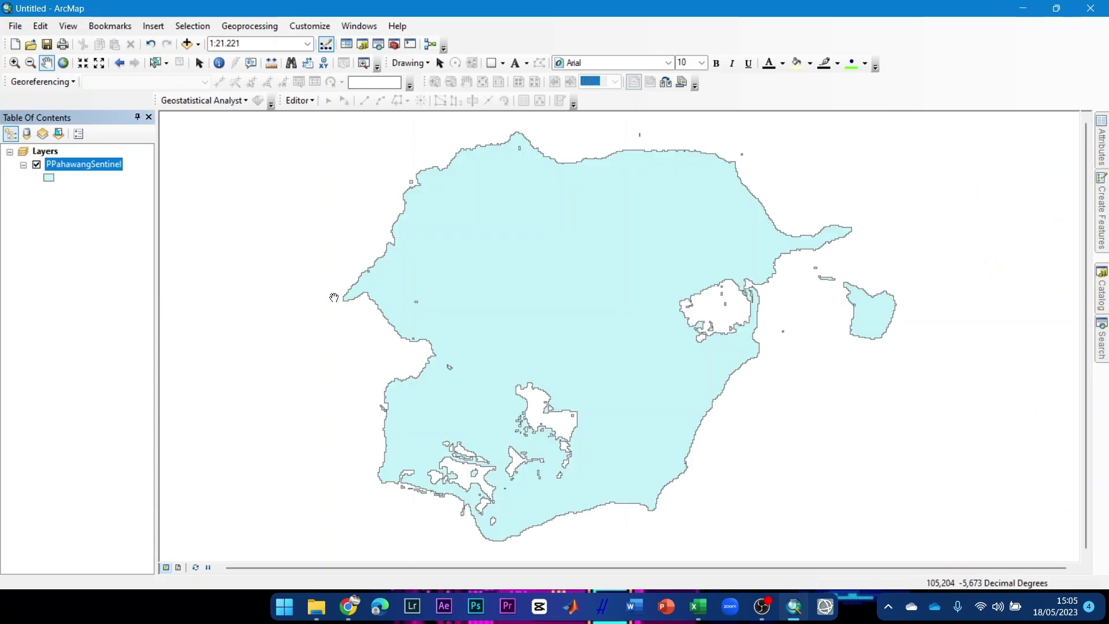
- Set up Add XY Data with the DataXYZ.csv table from the tutor folder and Depth(m) as the Z field
click(15, 26)
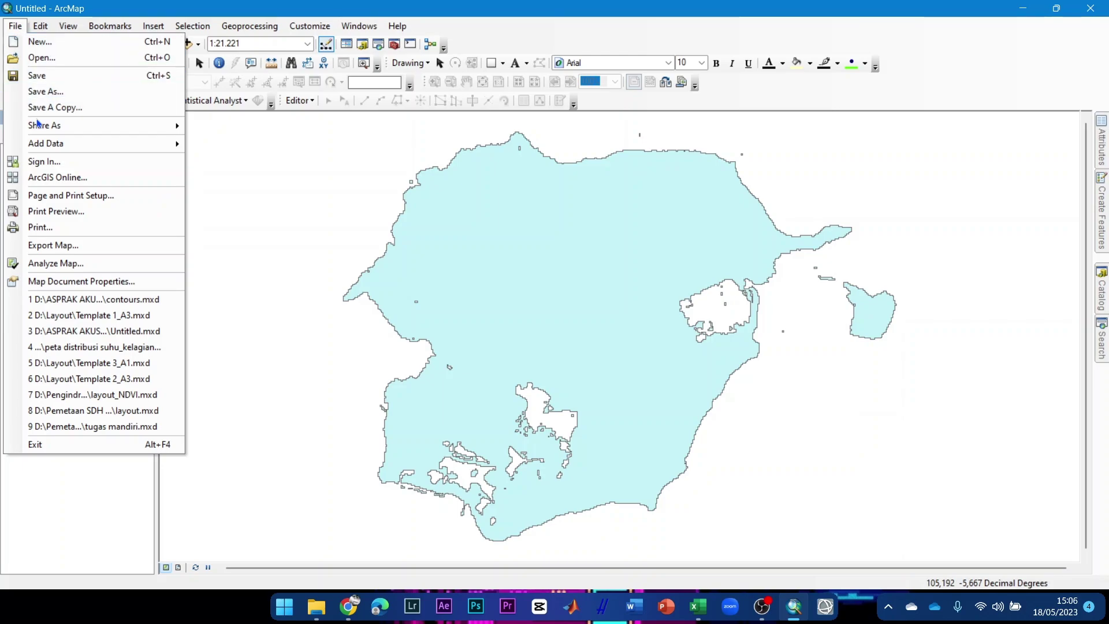
mouse_move(48, 148)
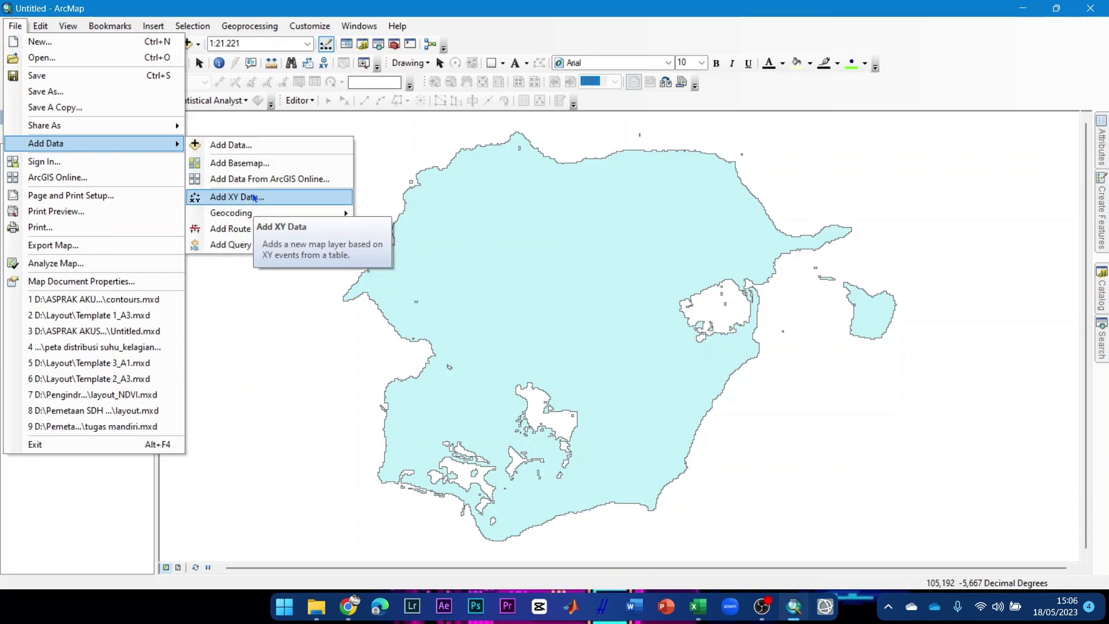
click(255, 199)
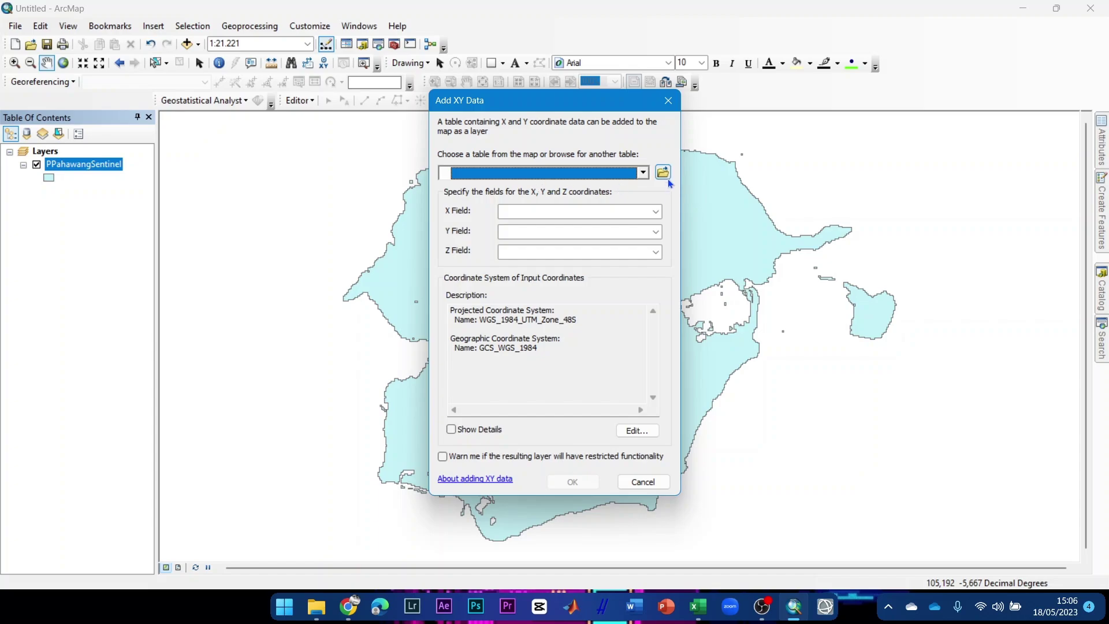
click(666, 176)
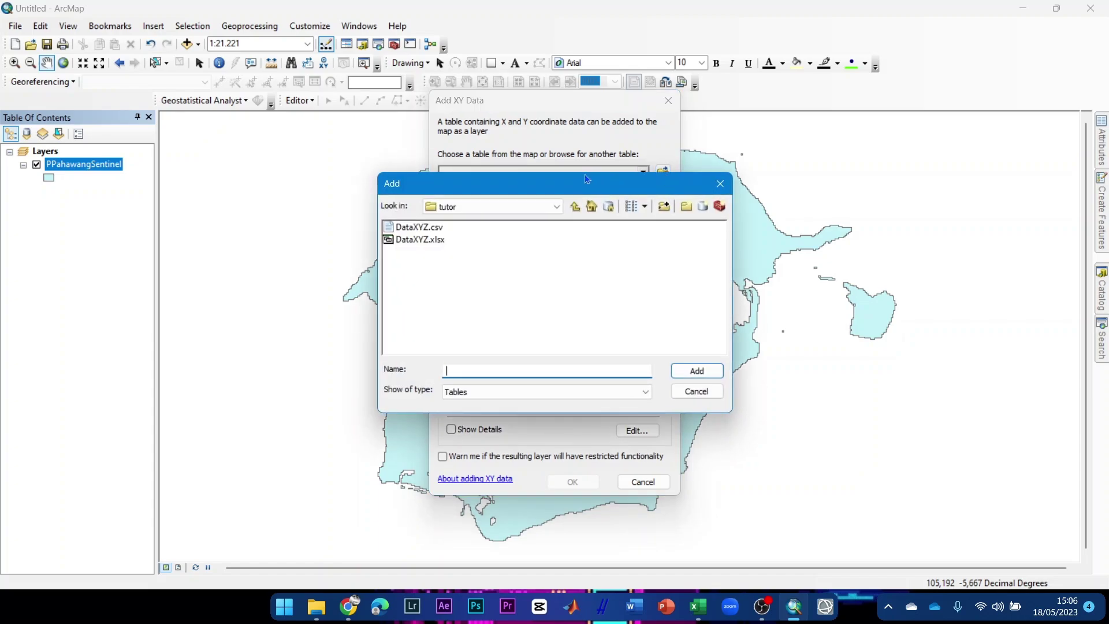
click(406, 229)
double_click(406, 230)
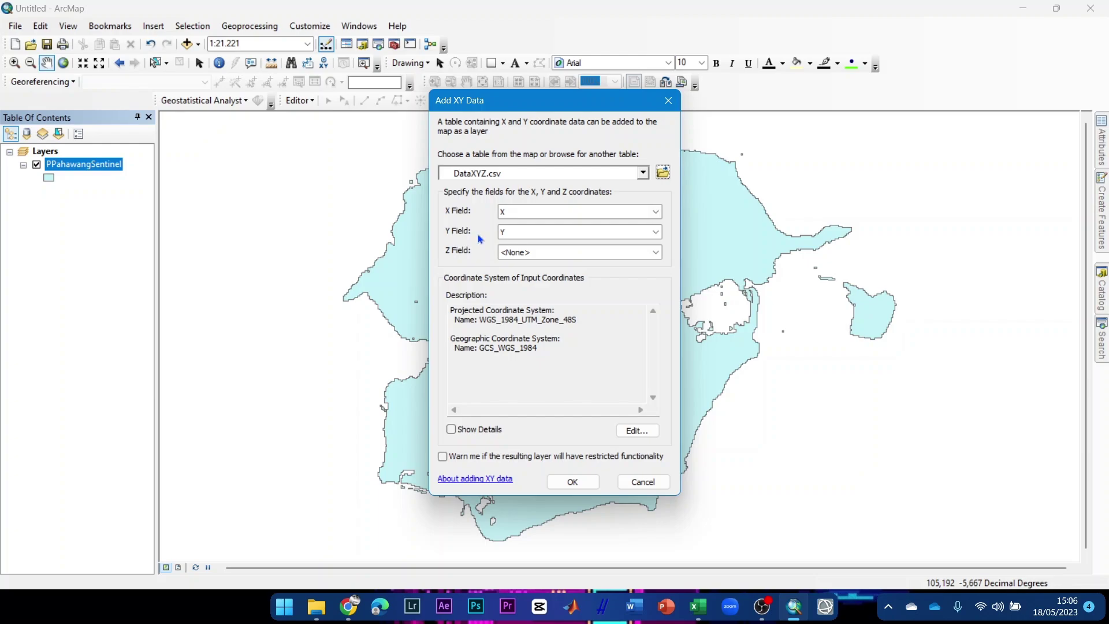
click(528, 255)
click(534, 295)
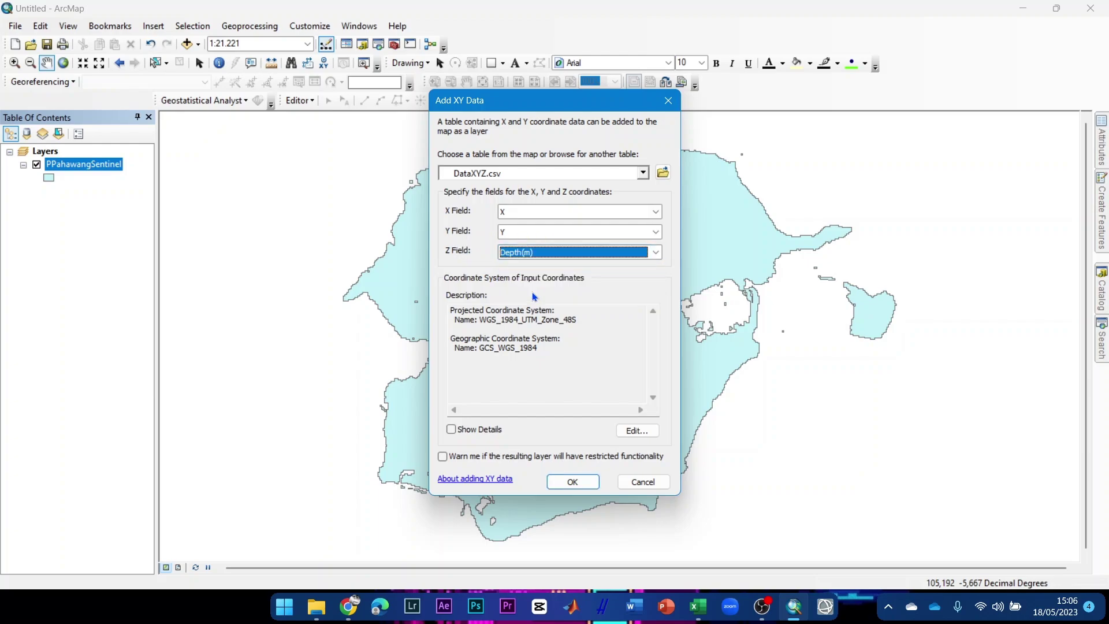
- Set the input coordinate system to the geographic World system WGS 1984 and add the XY points to the map
click(637, 430)
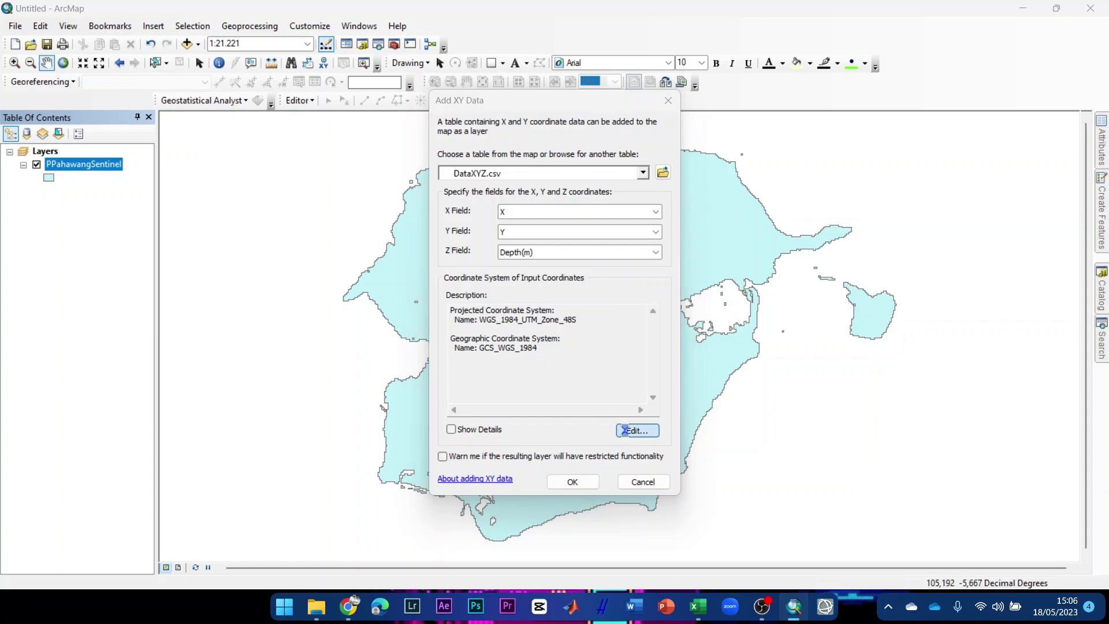
scroll(525, 227, up, 15)
scroll(525, 227, up, 10)
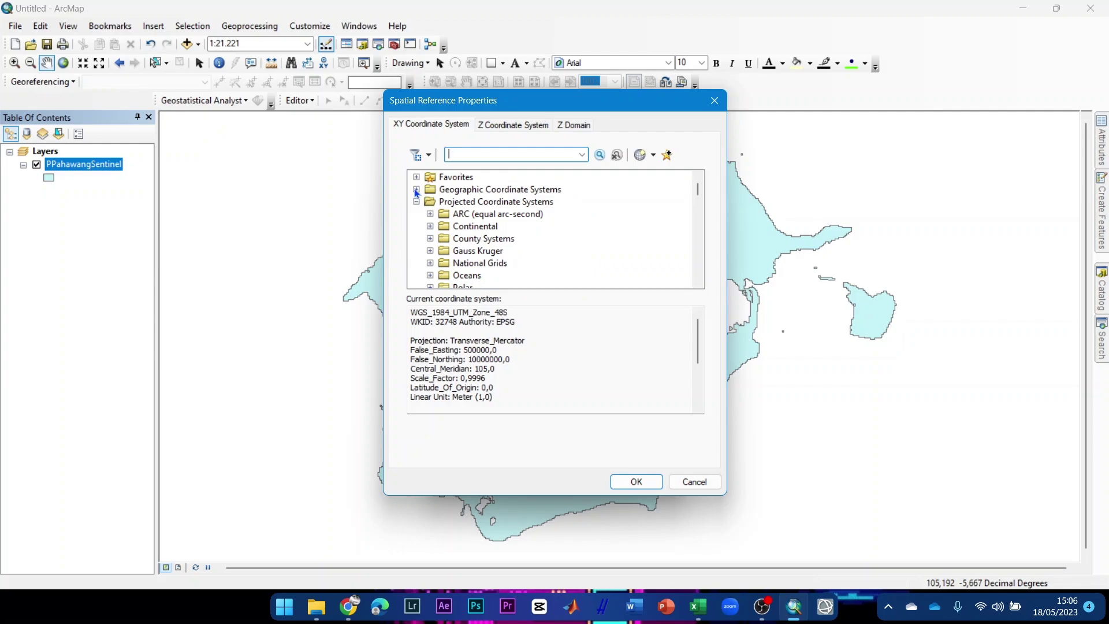
click(417, 190)
scroll(443, 215, down, 6)
scroll(444, 215, up, 1)
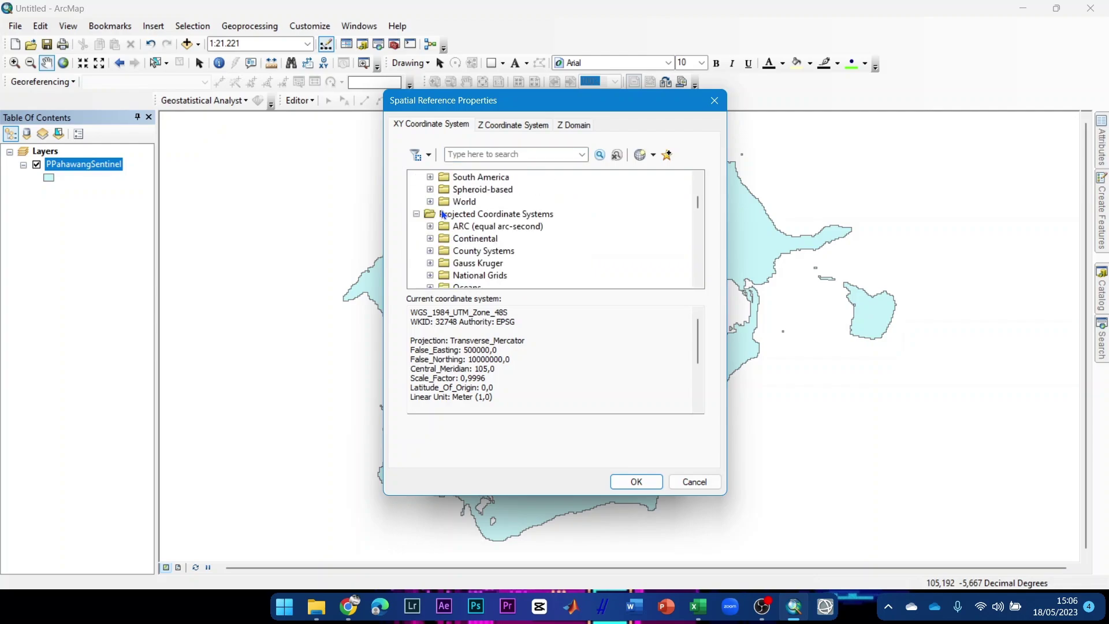
click(430, 201)
scroll(463, 205, down, 7)
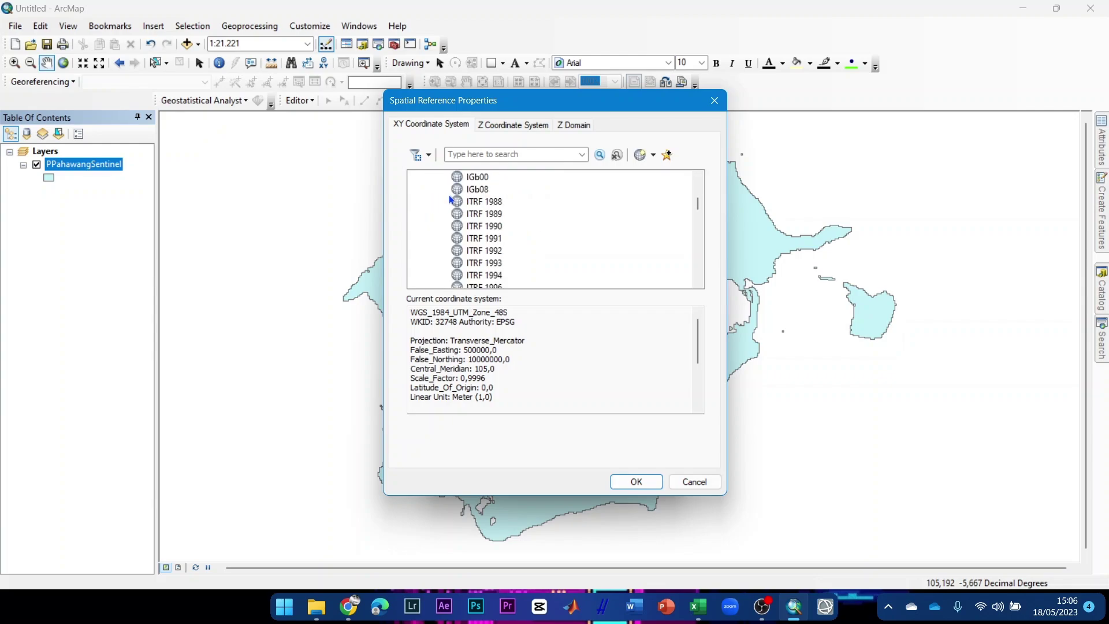
scroll(471, 205, down, 2)
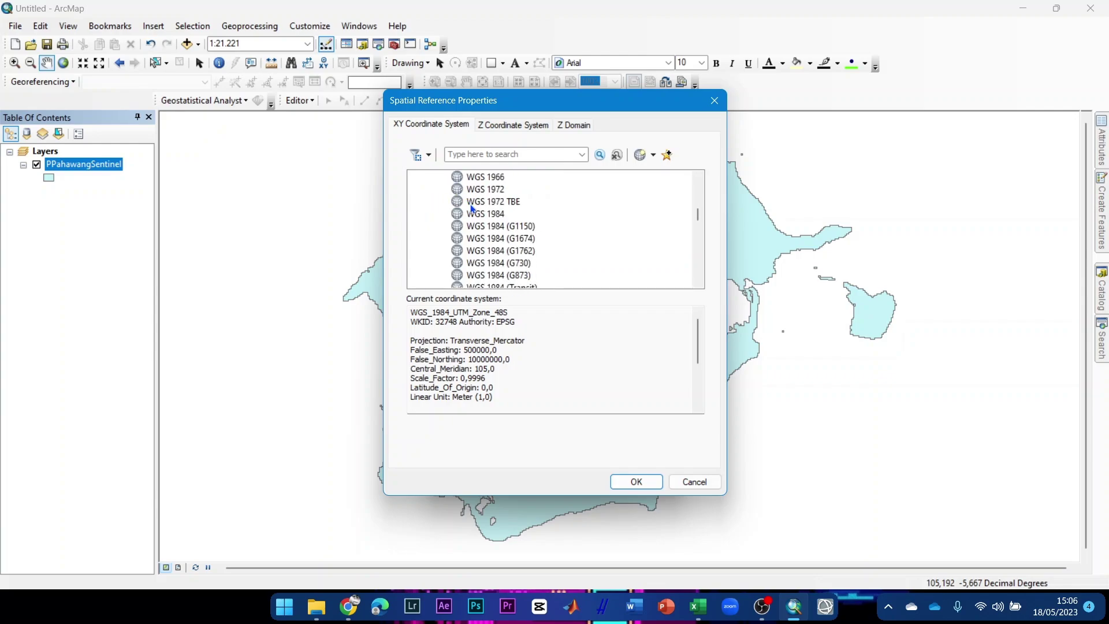
click(493, 214)
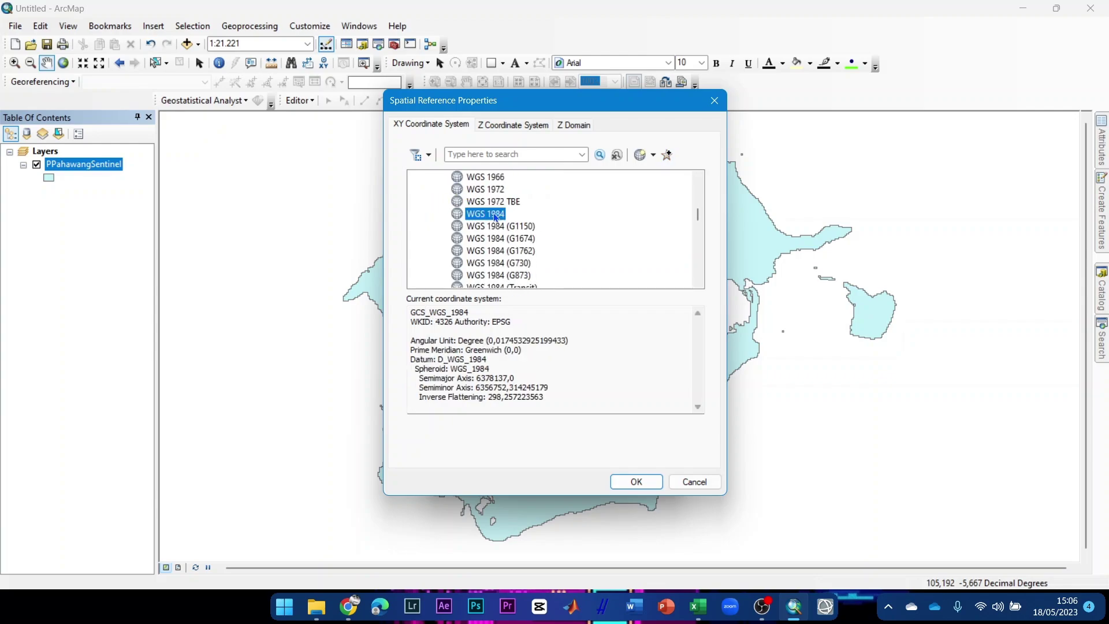
click(638, 482)
click(570, 481)
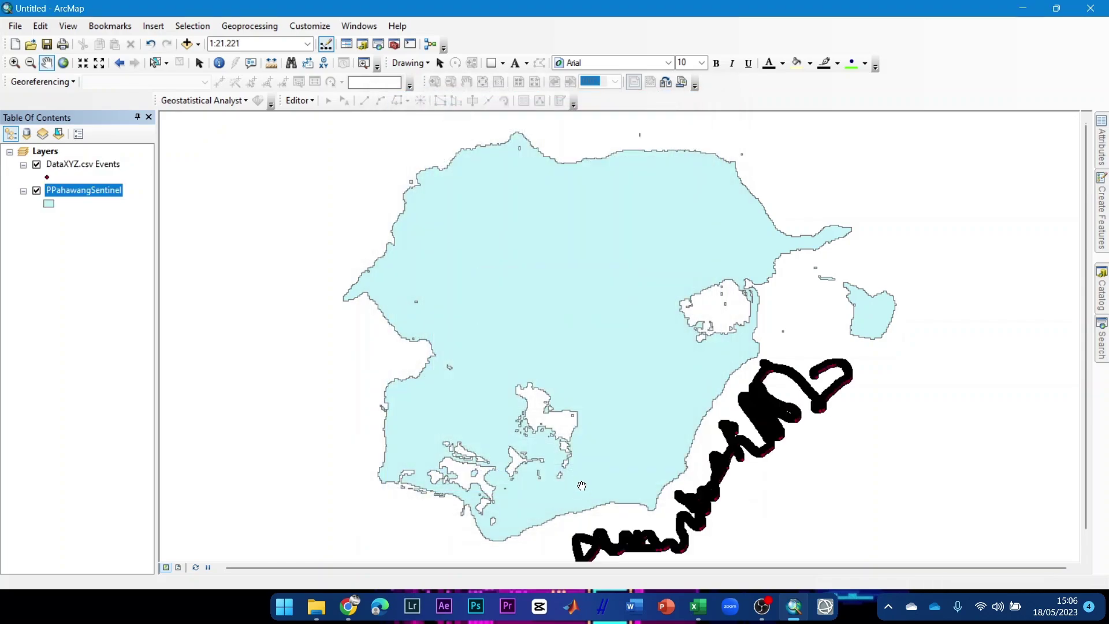
drag(795, 473, 617, 356)
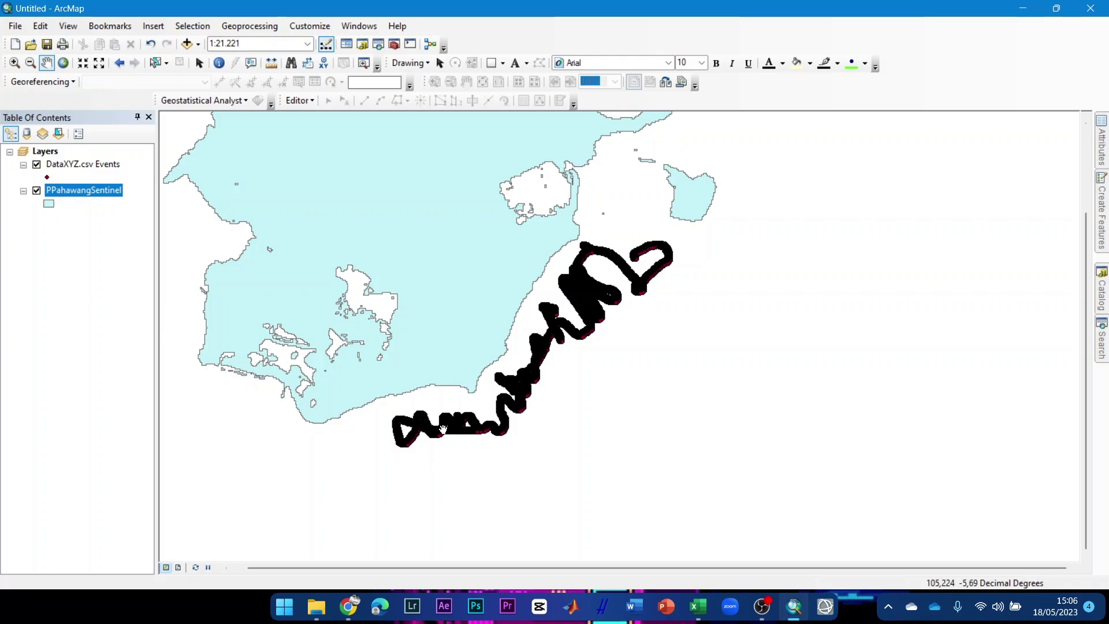
click(75, 164)
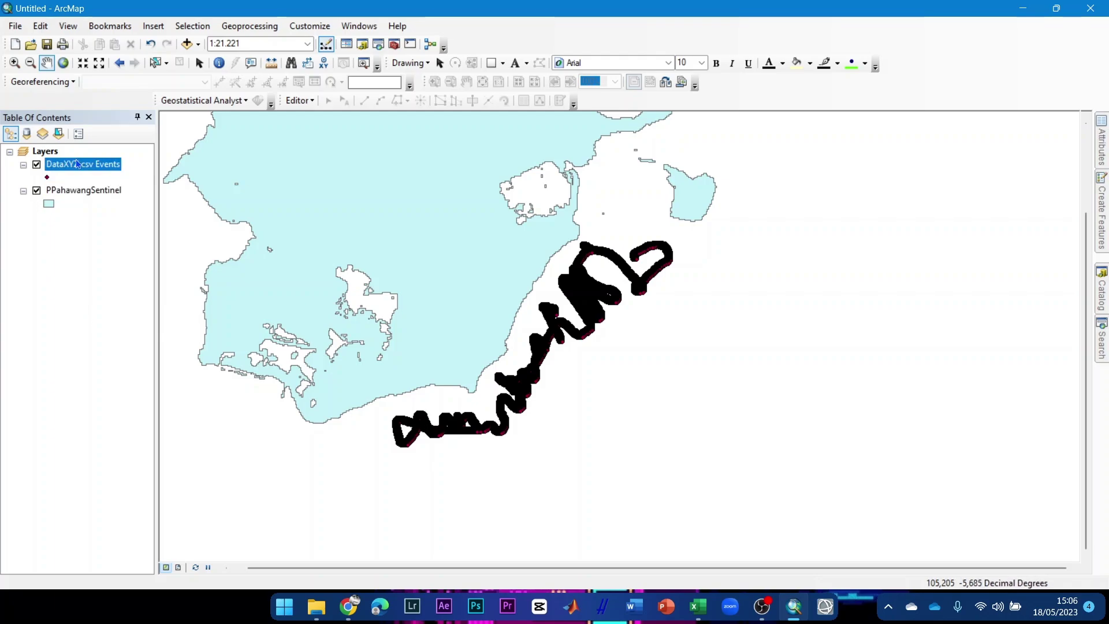
right_click(77, 164)
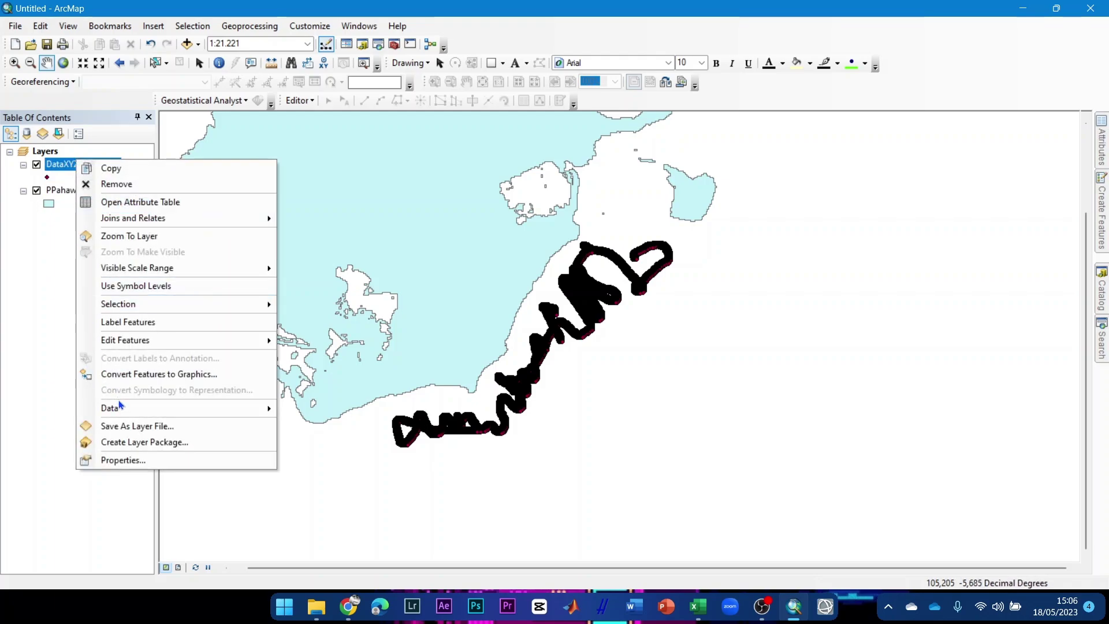
click(26, 269)
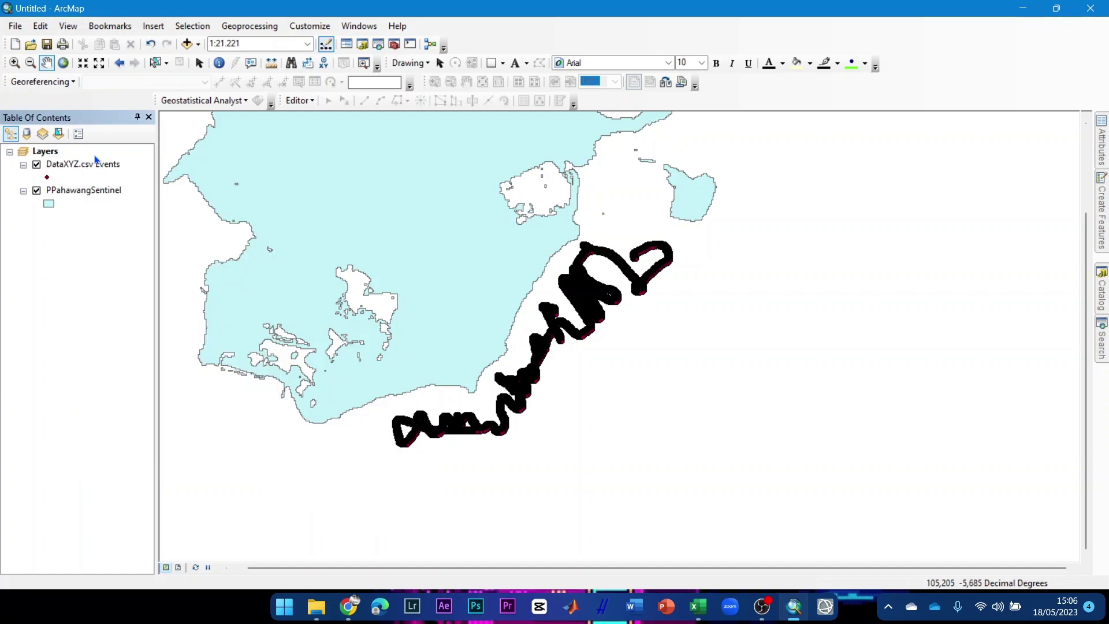
- Export all features of the DataXYZ.csv Events layer to data_kedalaman.shp in the tutor folder and add the shapefile to the map
click(73, 168)
right_click(74, 168)
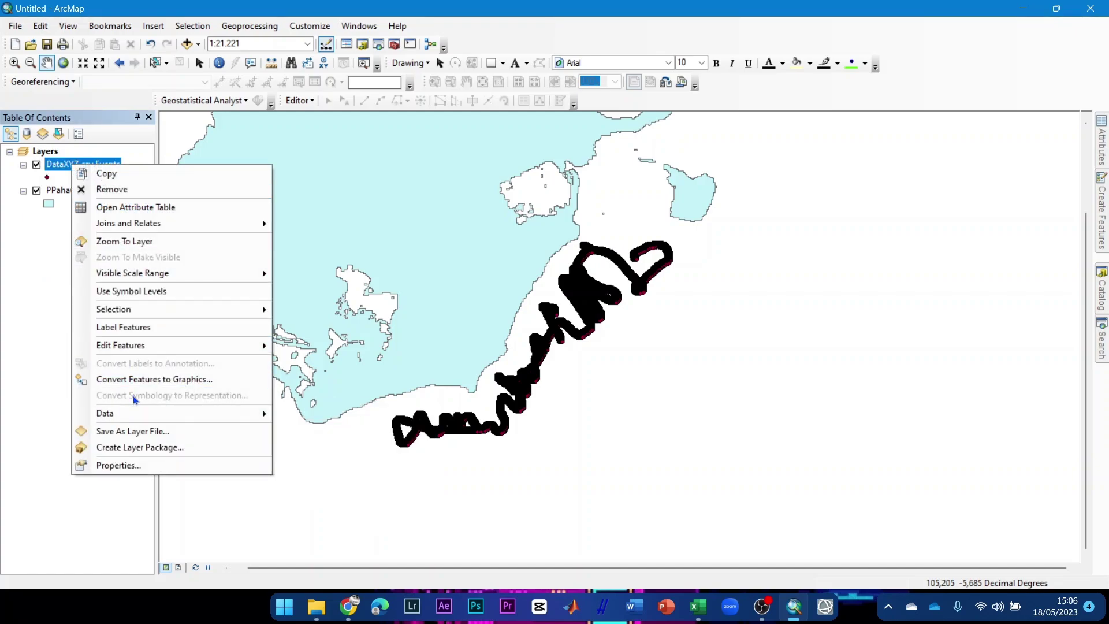
mouse_move(184, 414)
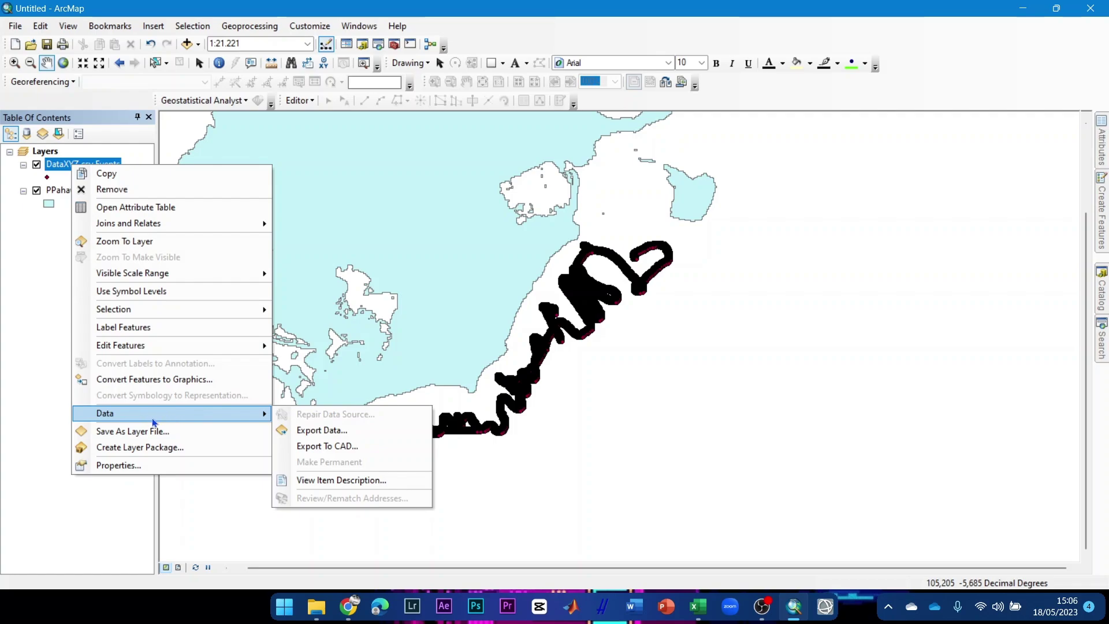
click(308, 432)
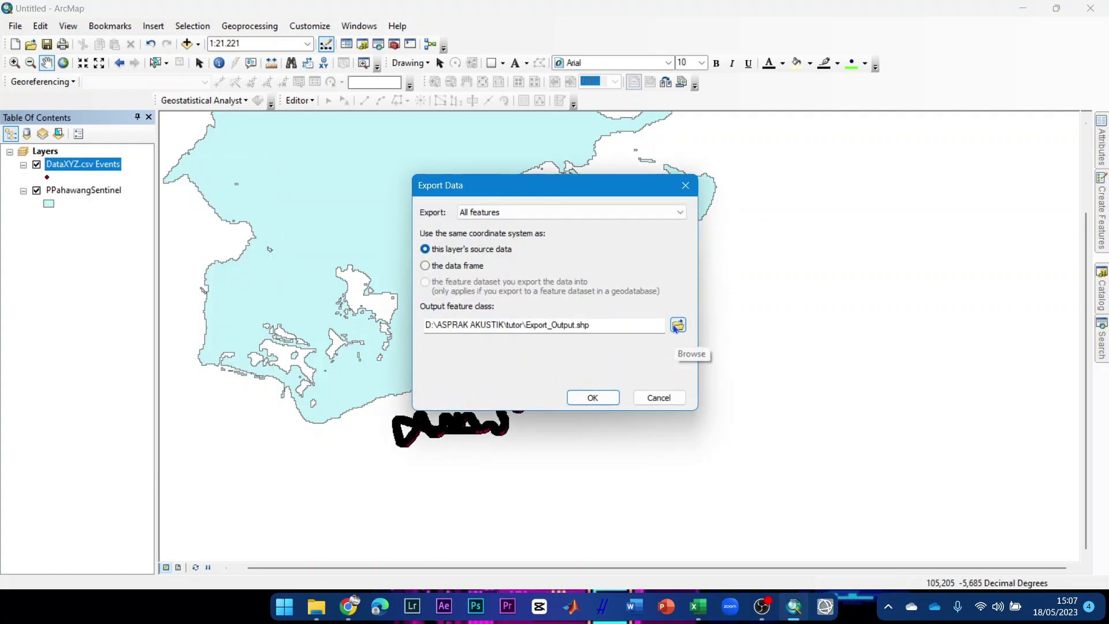
click(675, 327)
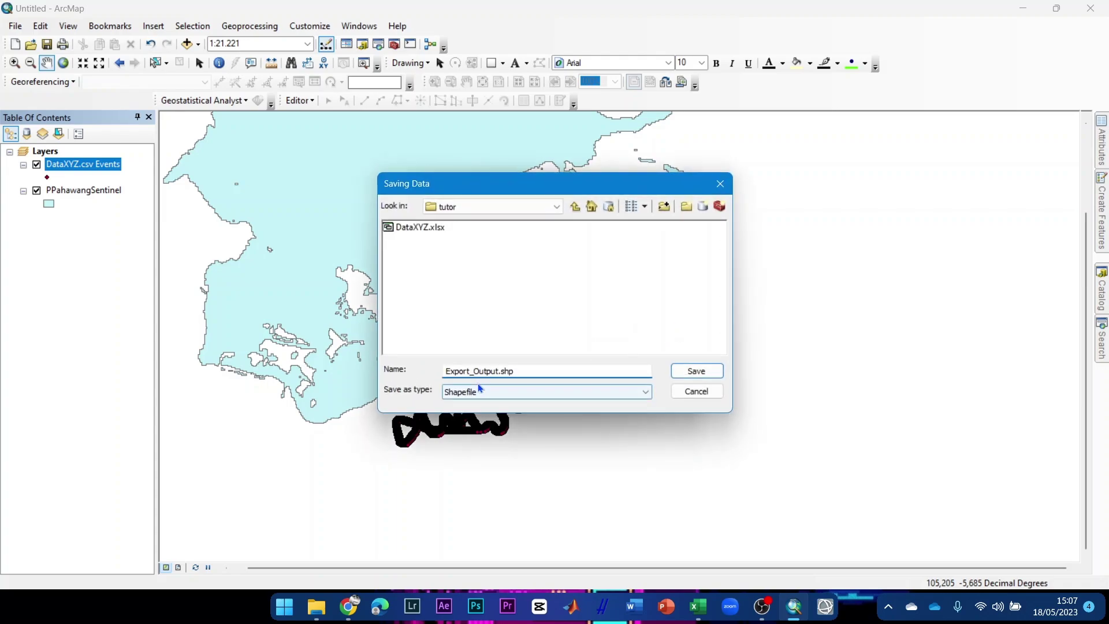
drag(497, 371, 446, 371)
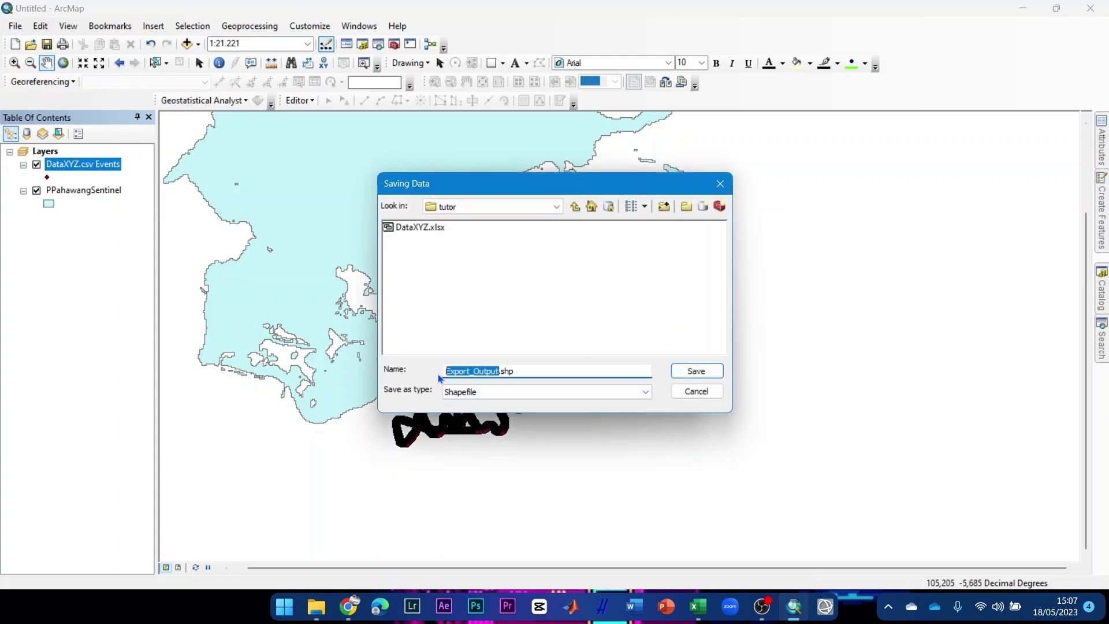
key(BackSpace)
text(data)
key(BackSpace)
text(_kedalaman)
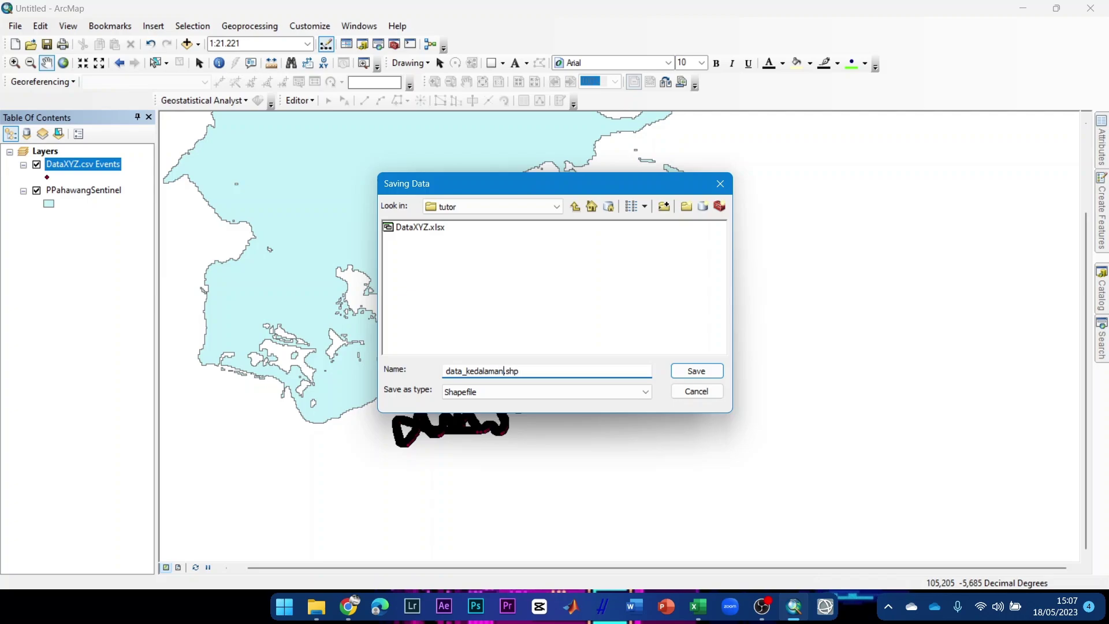
click(704, 370)
click(599, 396)
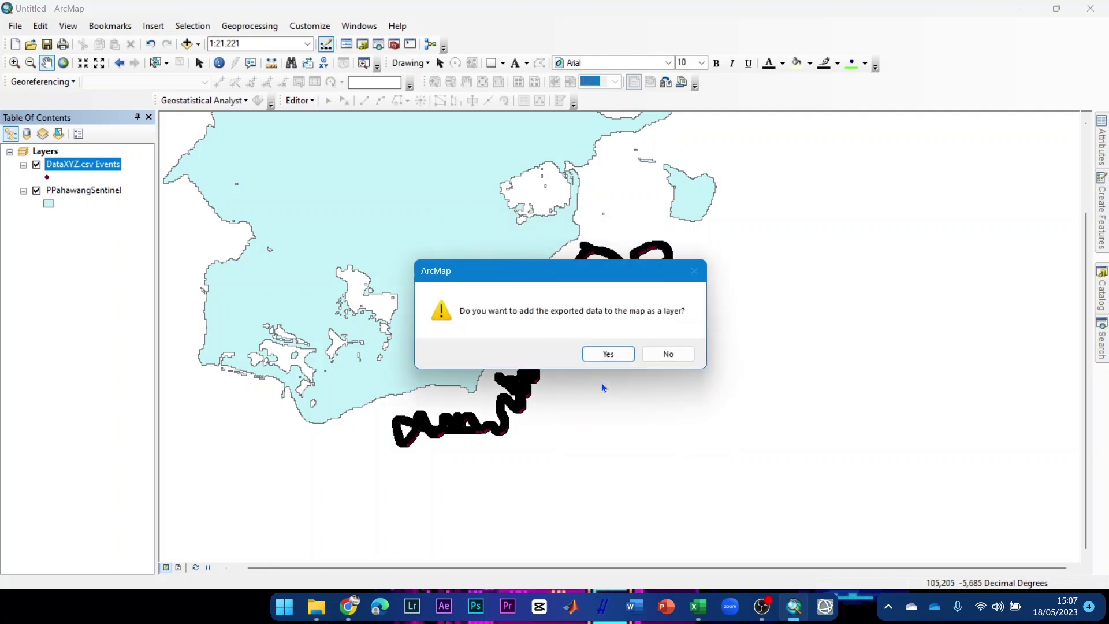
click(610, 356)
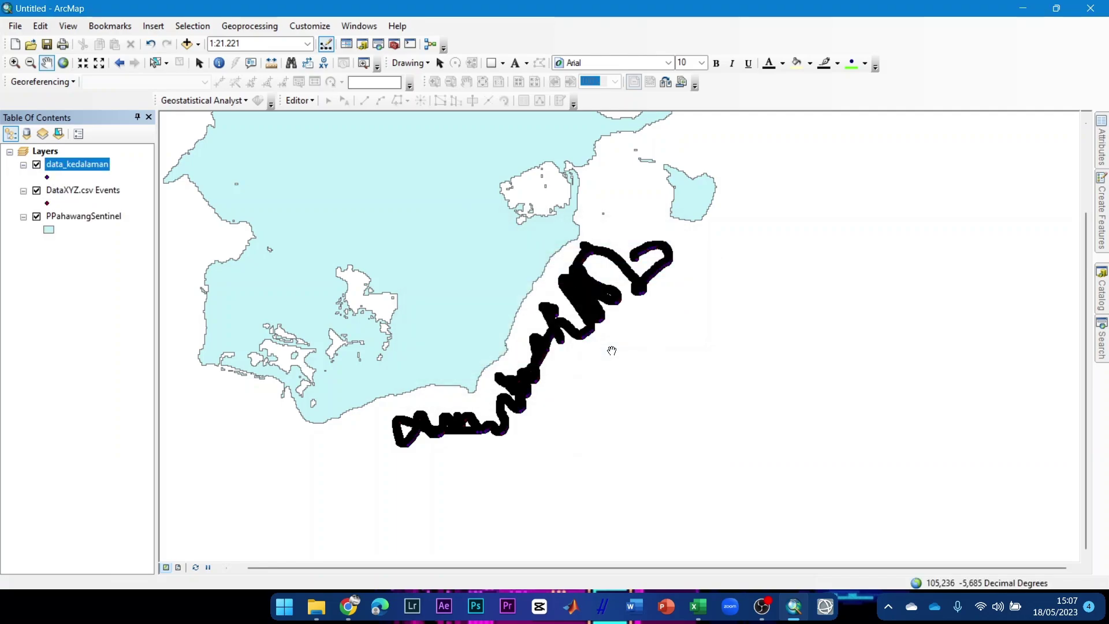
- Remove the DataXYZ.csv Events layer from the map
click(74, 193)
right_click(74, 192)
click(107, 212)
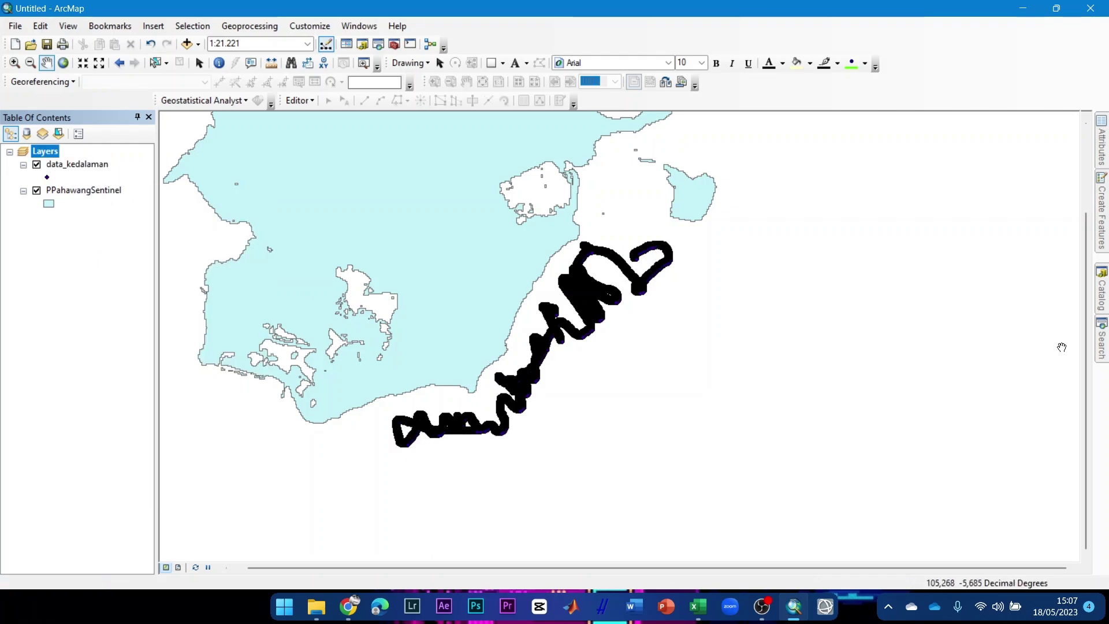
- Search the tools for idw and open the Spatial Analyst version of the IDW tool
click(1105, 349)
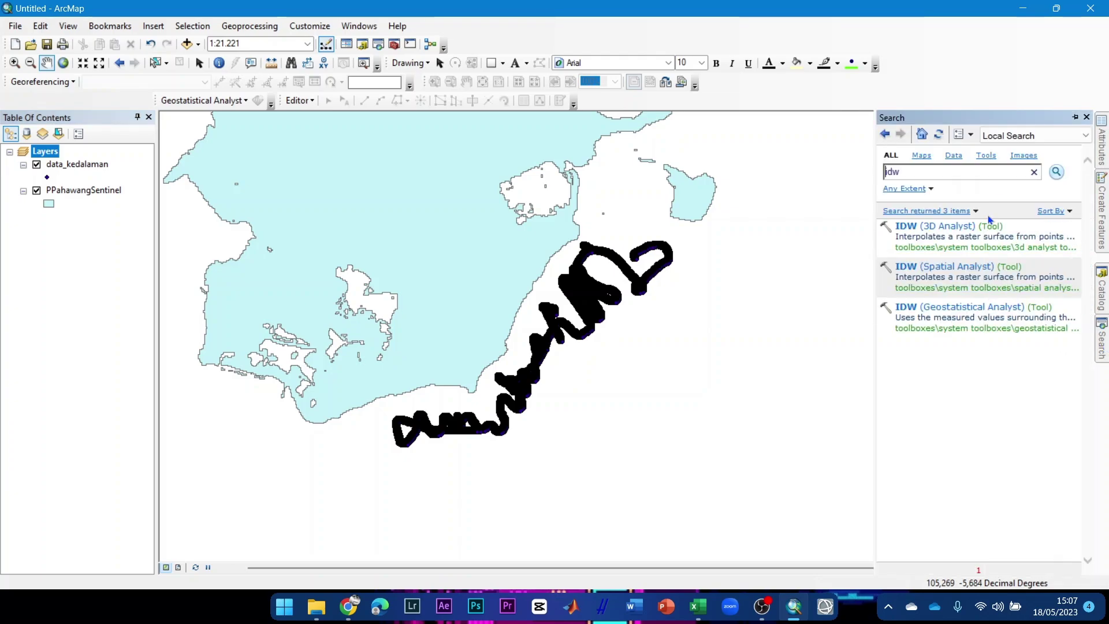
drag(919, 176, 796, 175)
key(BackSpace)
text(i)
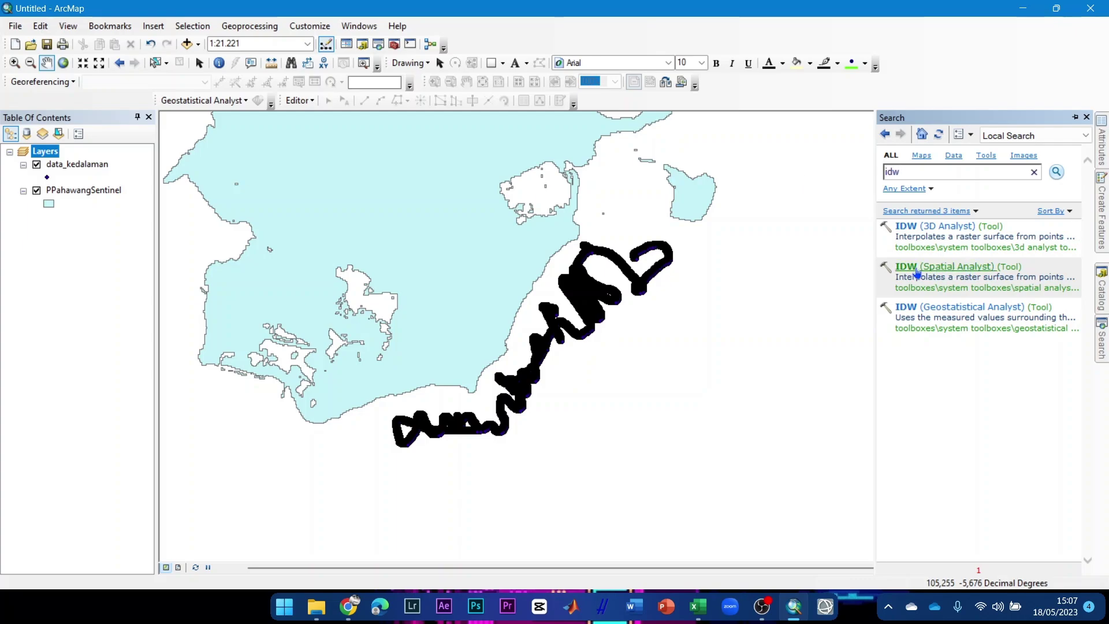
click(945, 266)
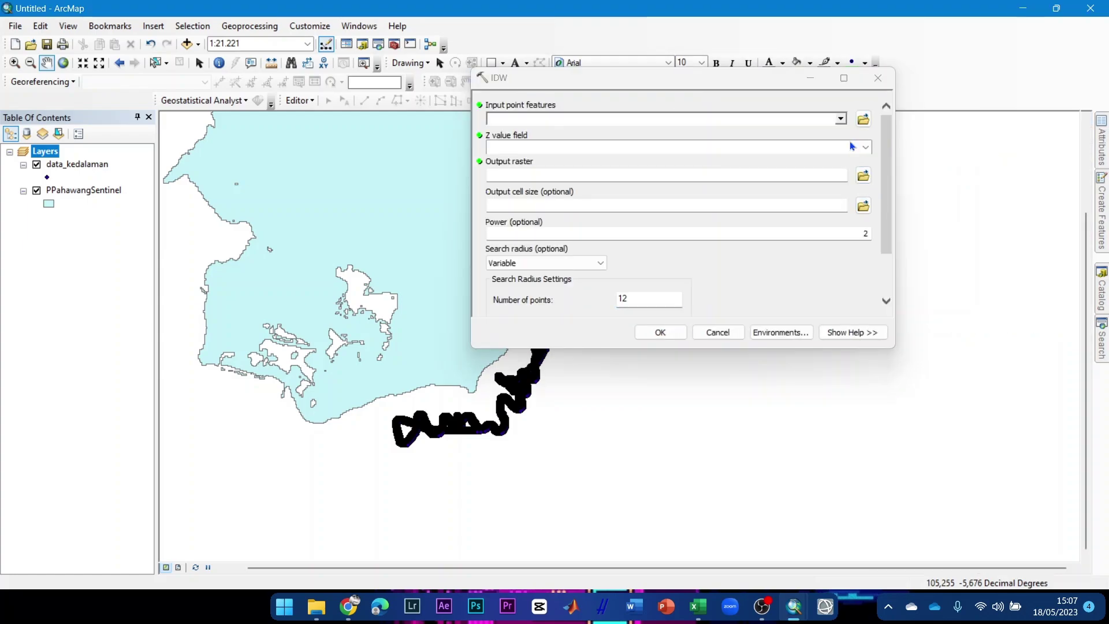
- Set data_kedalaman as the IDW input point features and Depth_m_ as the Z value field
click(841, 119)
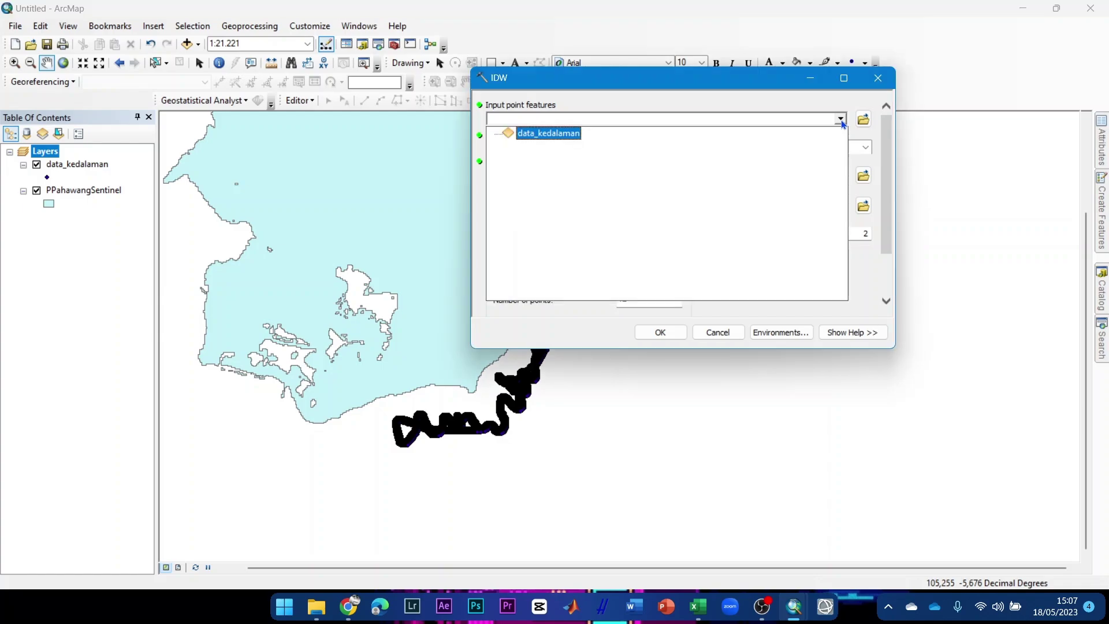
click(526, 136)
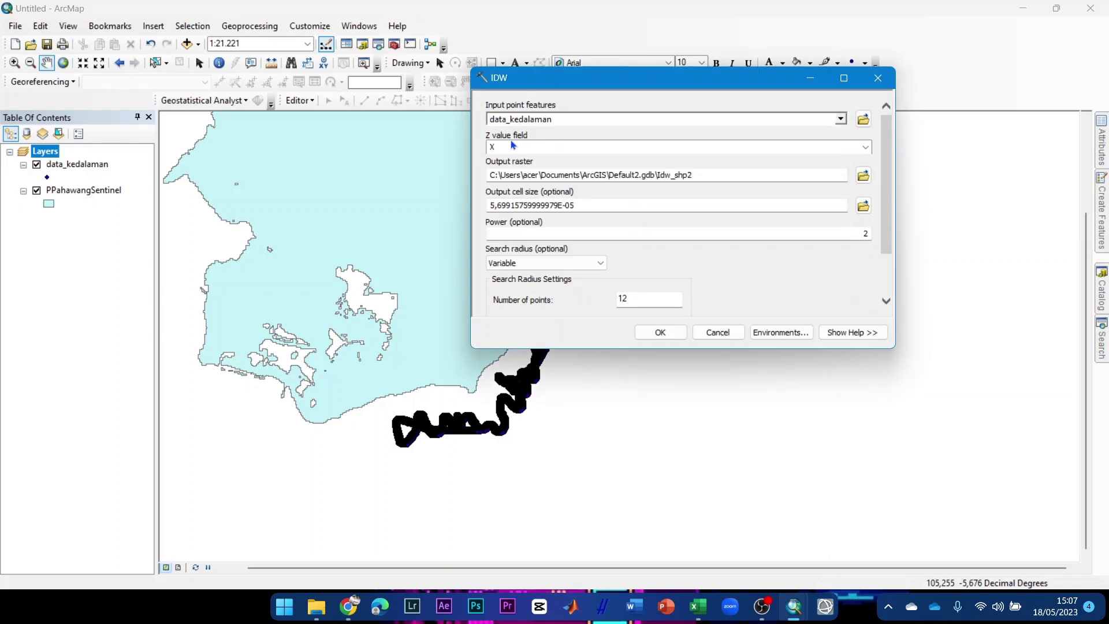
click(865, 147)
click(537, 190)
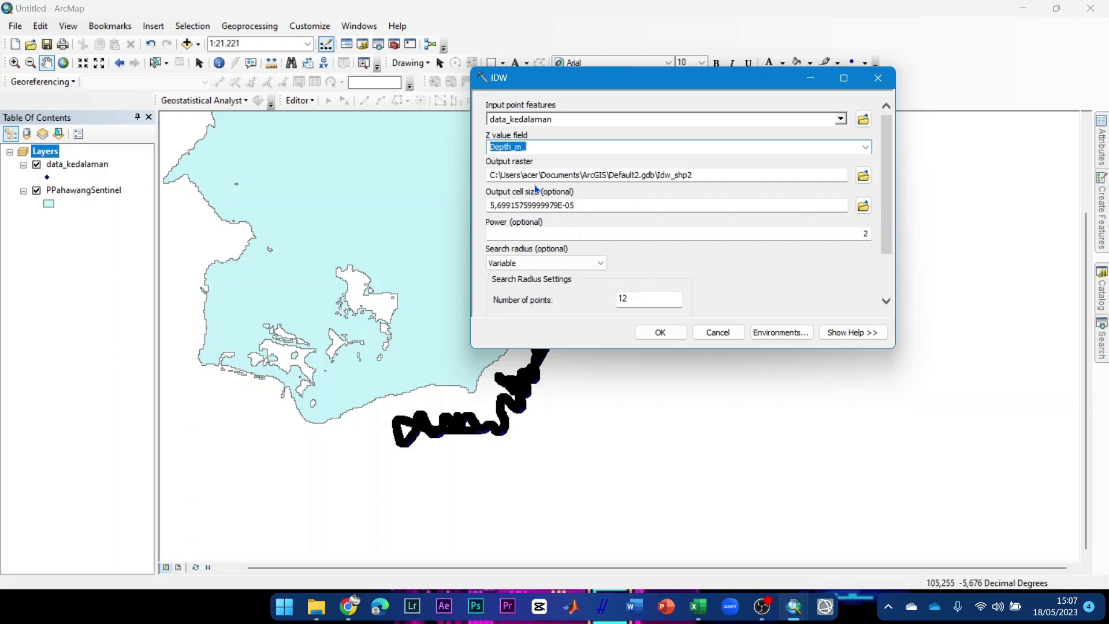
- Set the IDW output raster to idw_kedalaman.tif in the tutor folder and run the interpolation
click(867, 178)
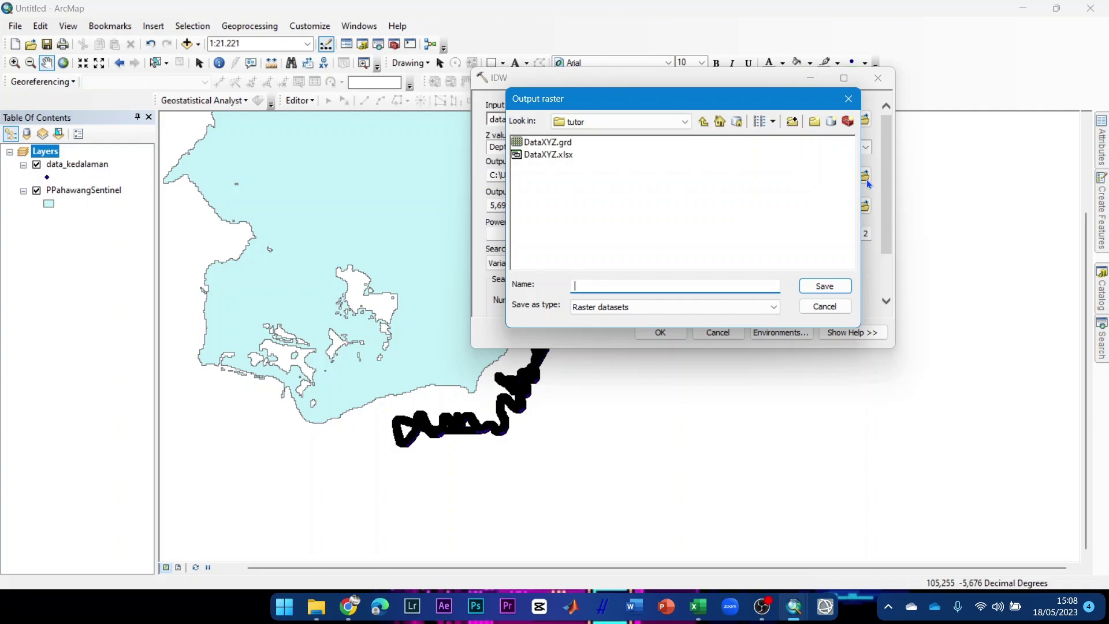
text(idw_kedalaman.tif)
key(Return)
click(642, 333)
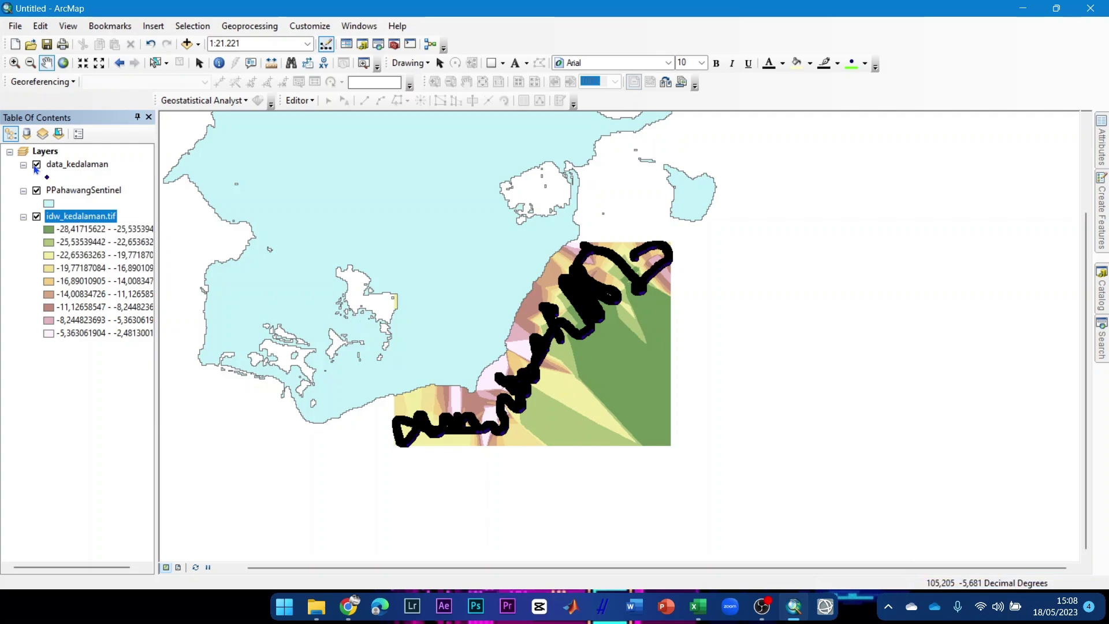
- Remove the data_kedalaman point layer from the map
right_click(56, 169)
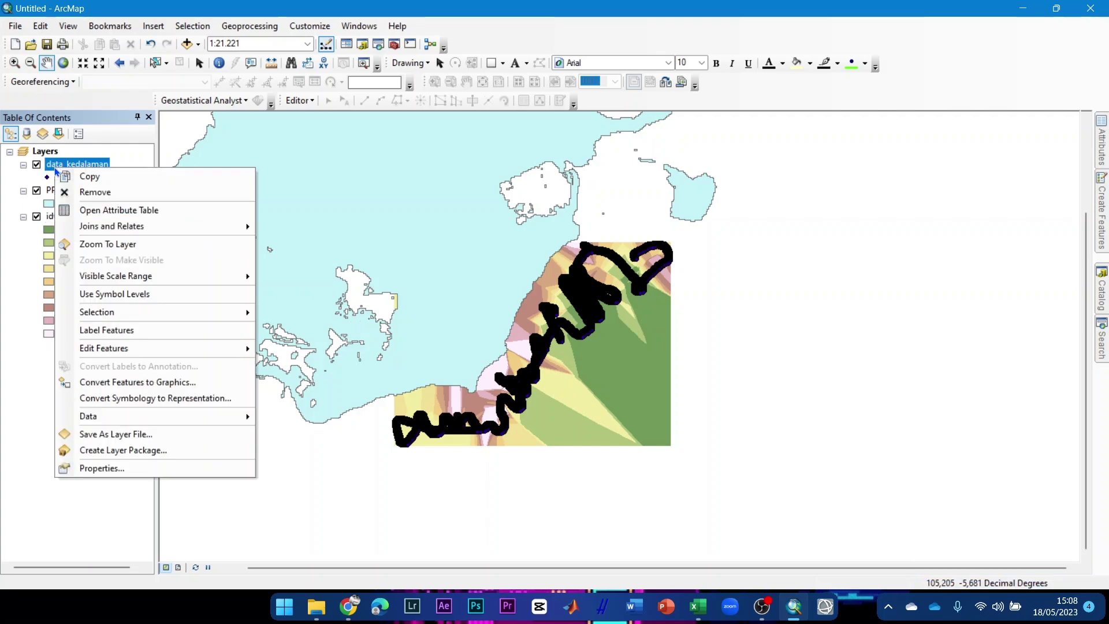
click(87, 192)
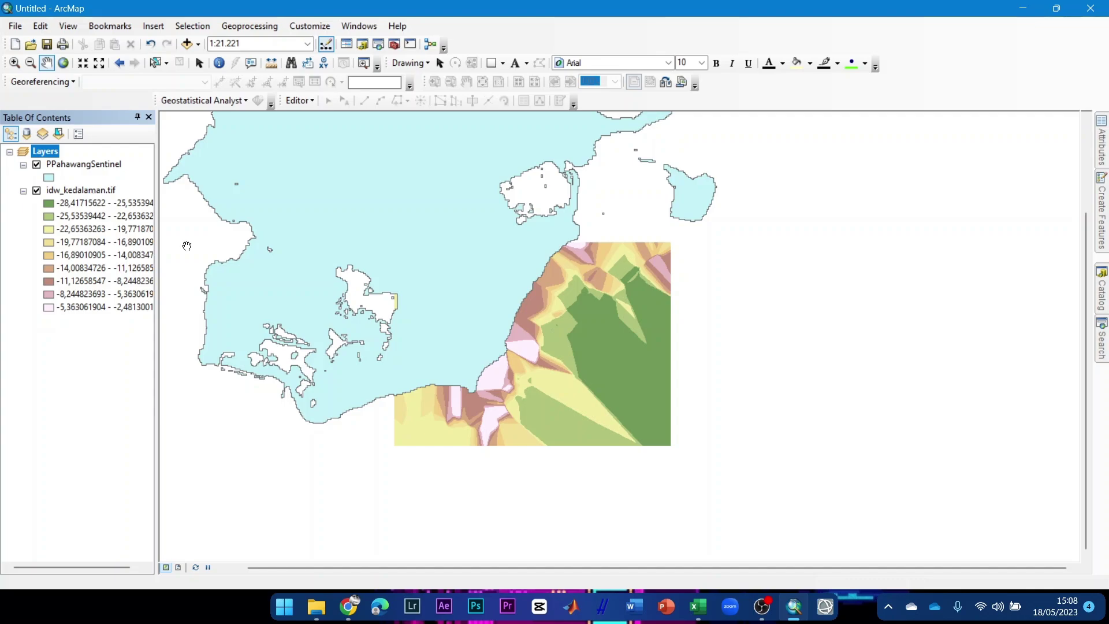
drag(604, 362, 629, 342)
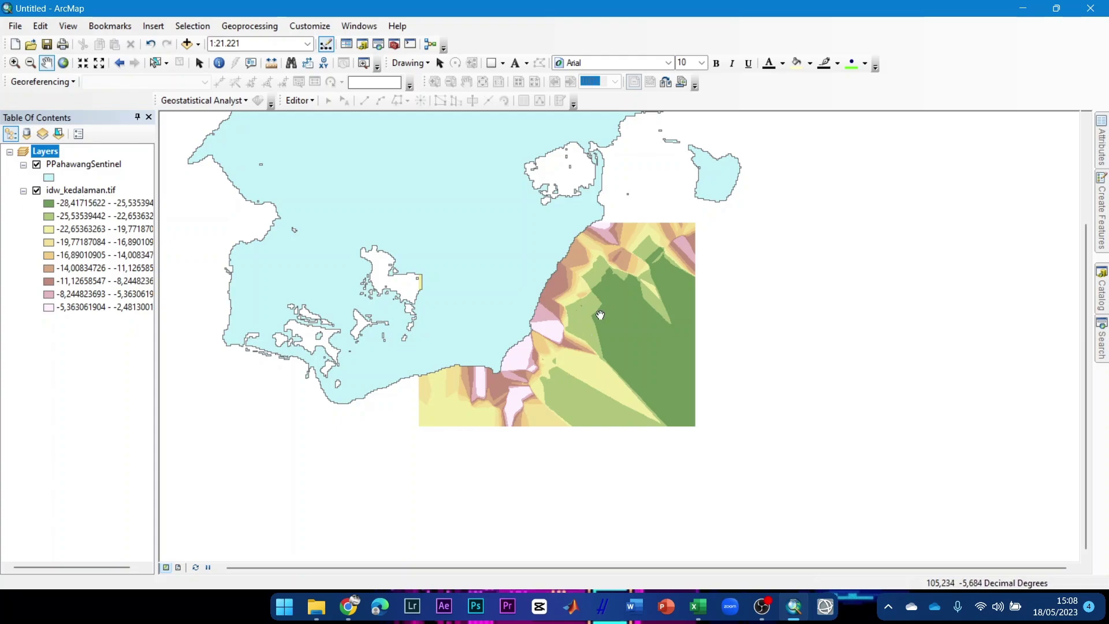
- Search the tools for project raster and open the Project Raster (Data Management) tool
click(1102, 342)
click(937, 173)
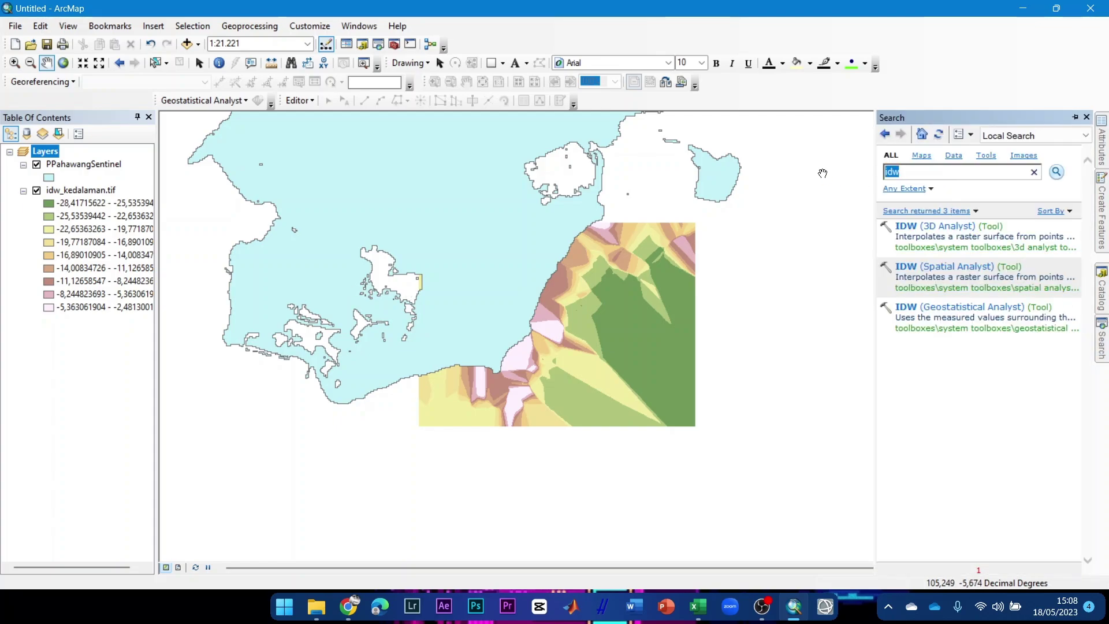
key(BackSpace)
text(proje)
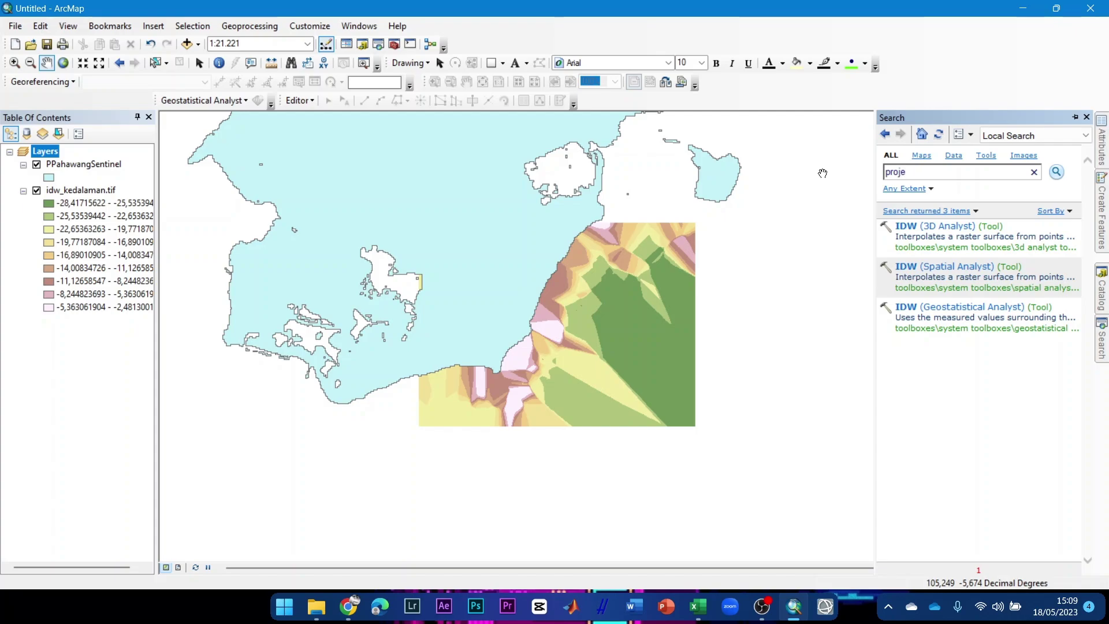
text(ct)
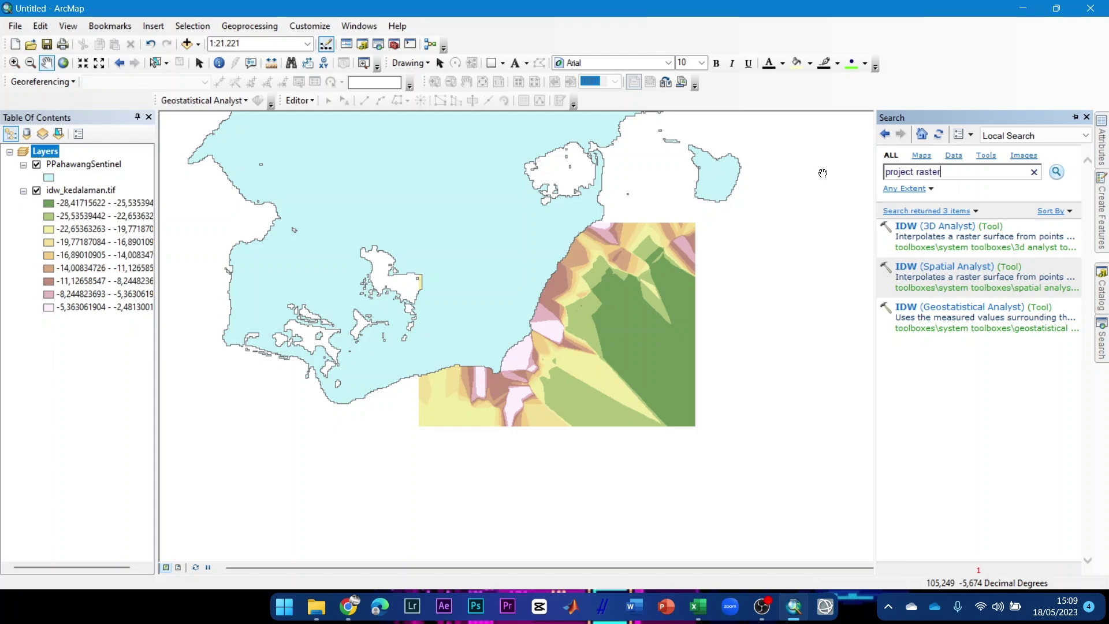
text( raster)
key(Return)
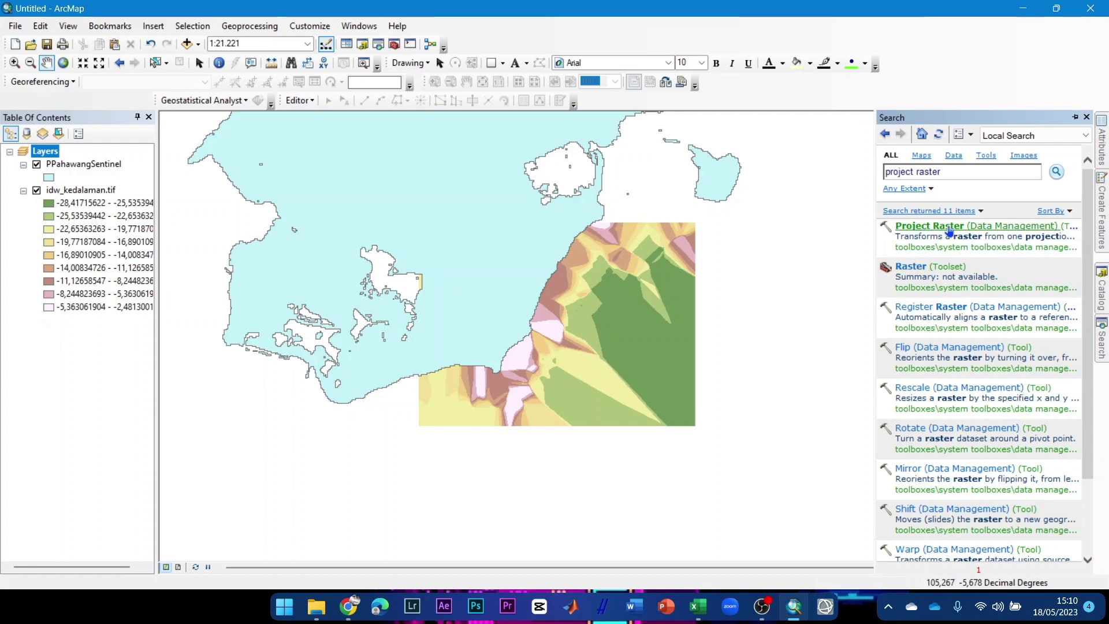
click(949, 229)
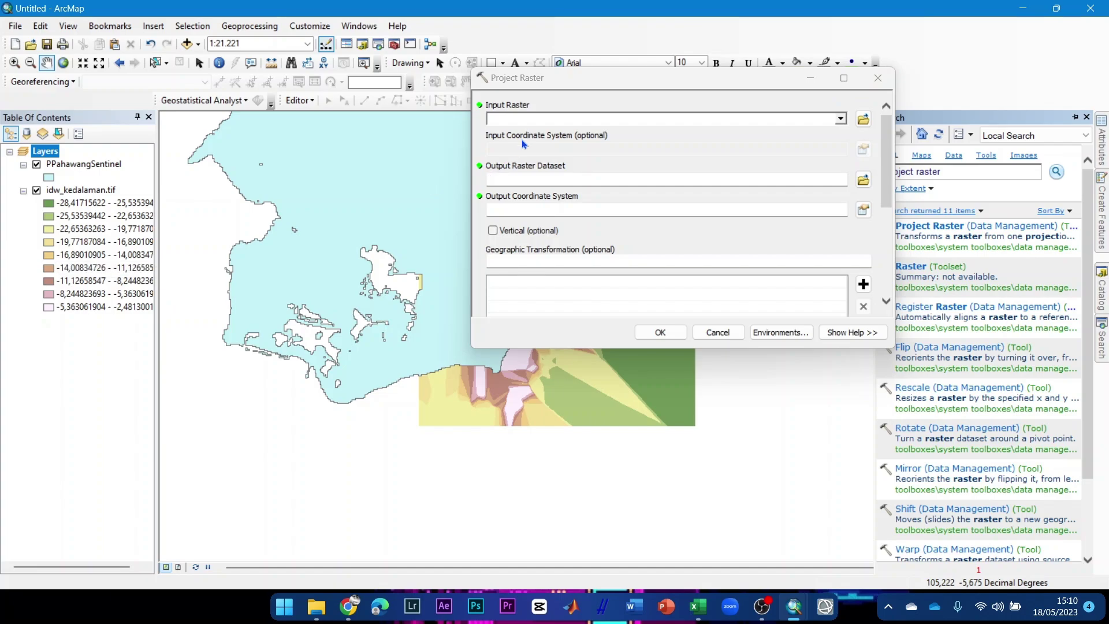
- Set idw_kedalaman.tif as the input raster and save the output raster dataset as idw_48s in the tutor folder
click(841, 119)
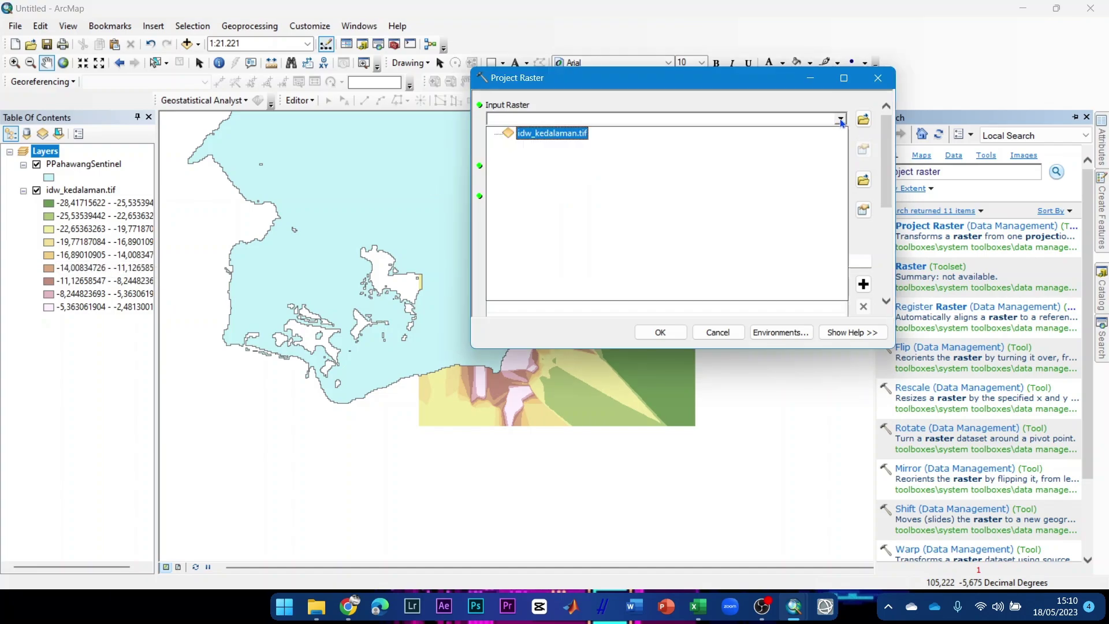
click(551, 134)
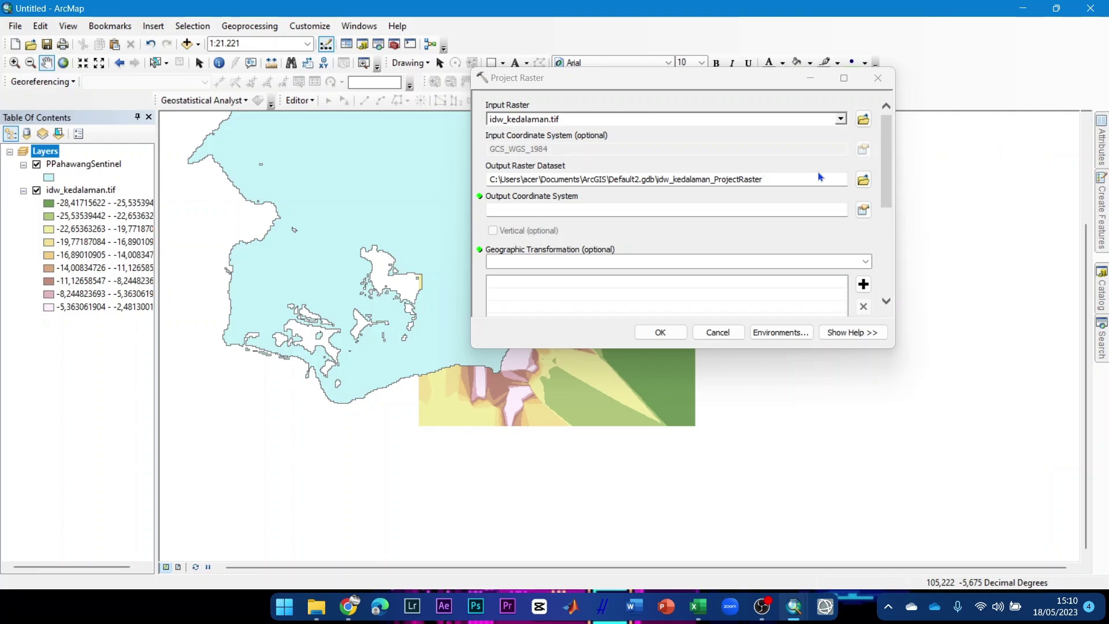
click(864, 179)
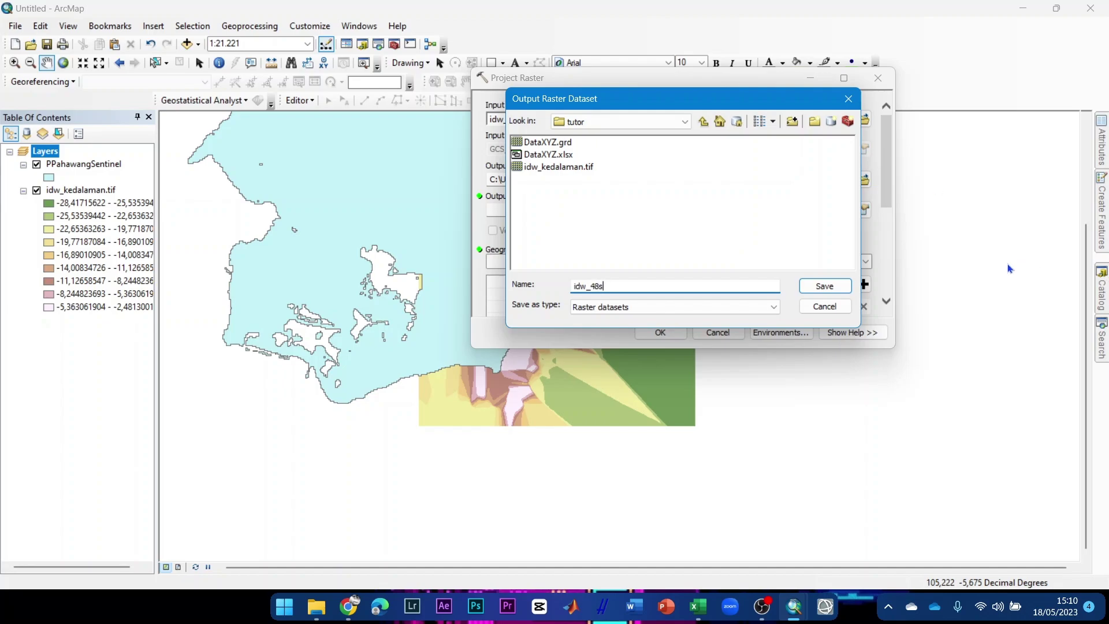
click(824, 286)
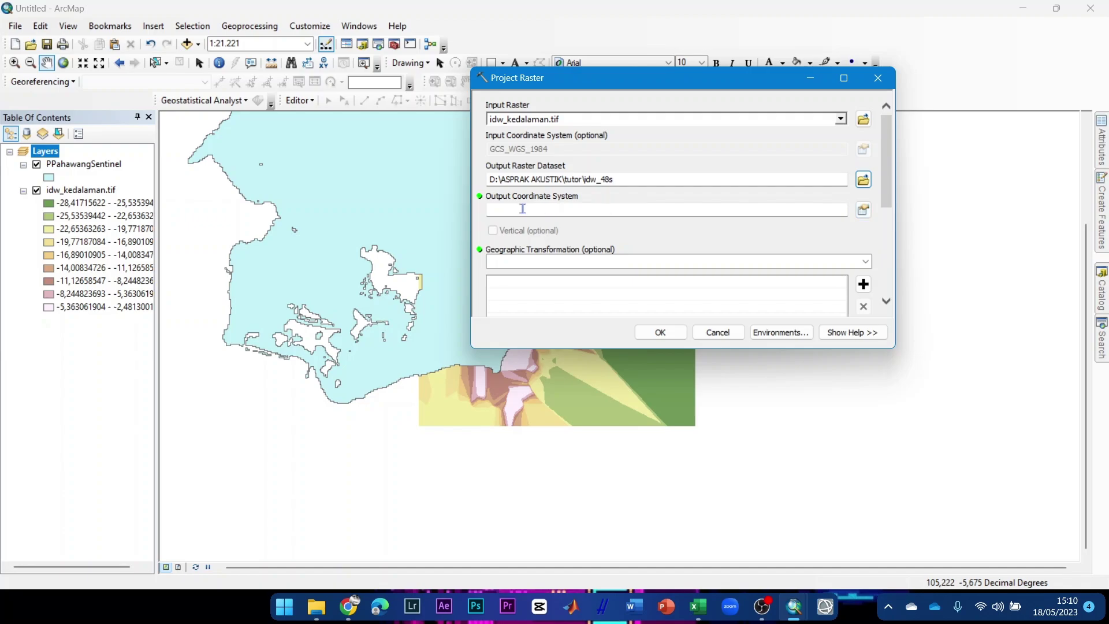
- Set the output coordinate system to WGS 1984 UTM Zone 48S and try to project the raster to idw_48s
click(863, 209)
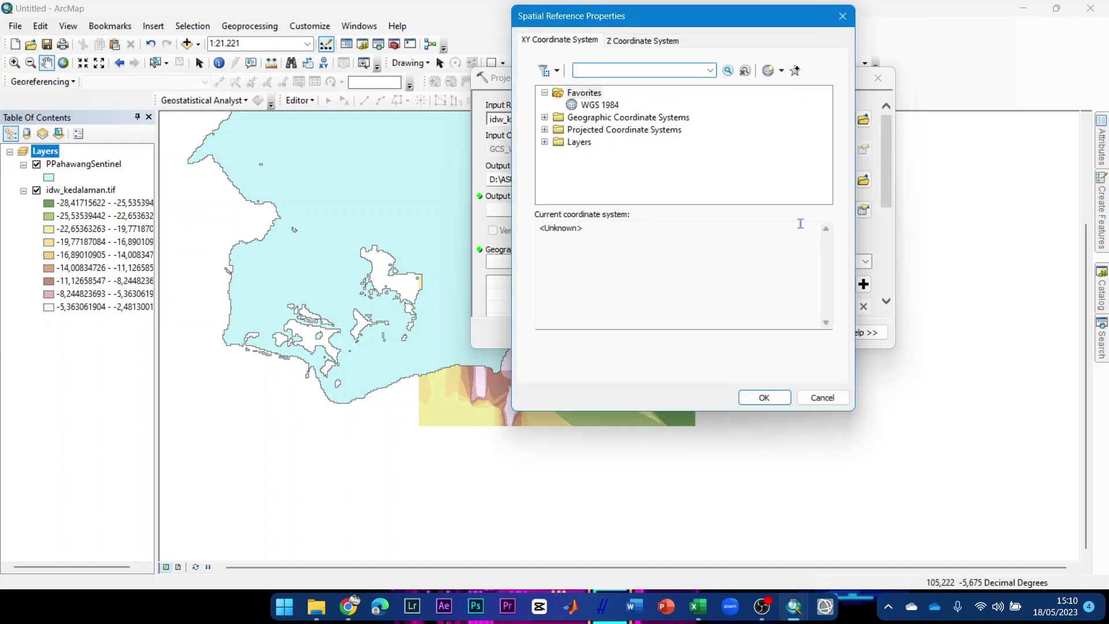
click(544, 130)
scroll(619, 136, down, 2)
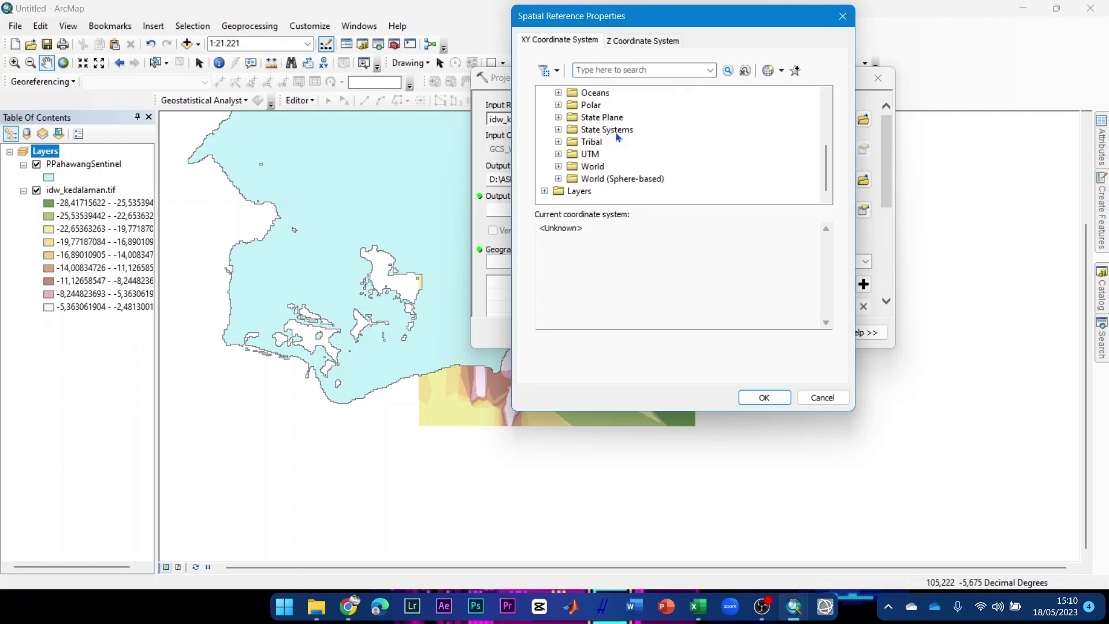
click(558, 154)
scroll(634, 152, down, 3)
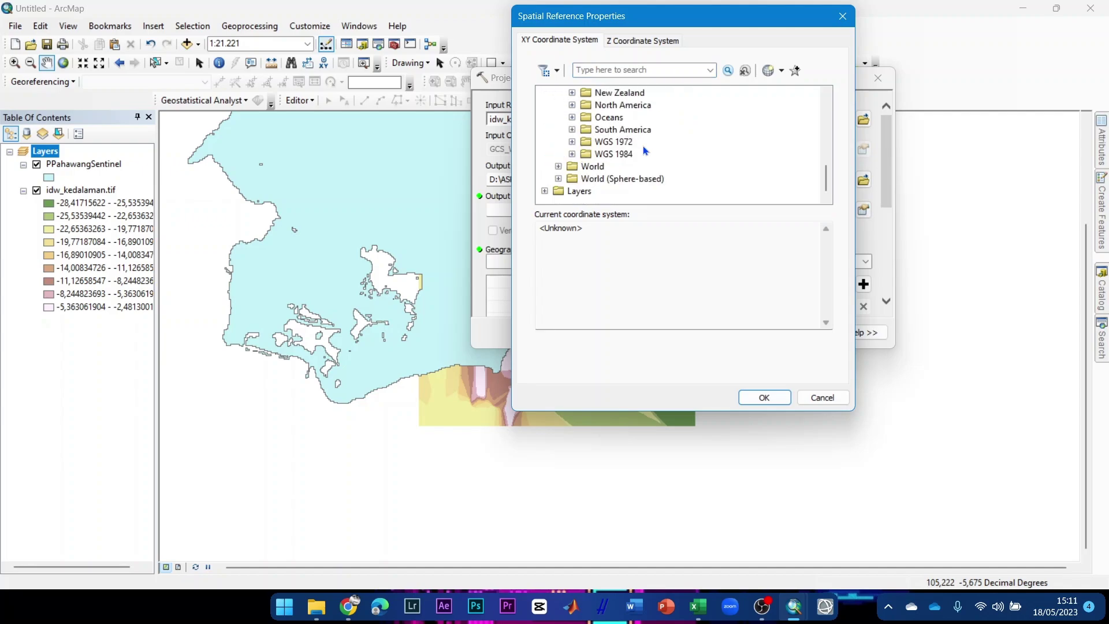
click(572, 154)
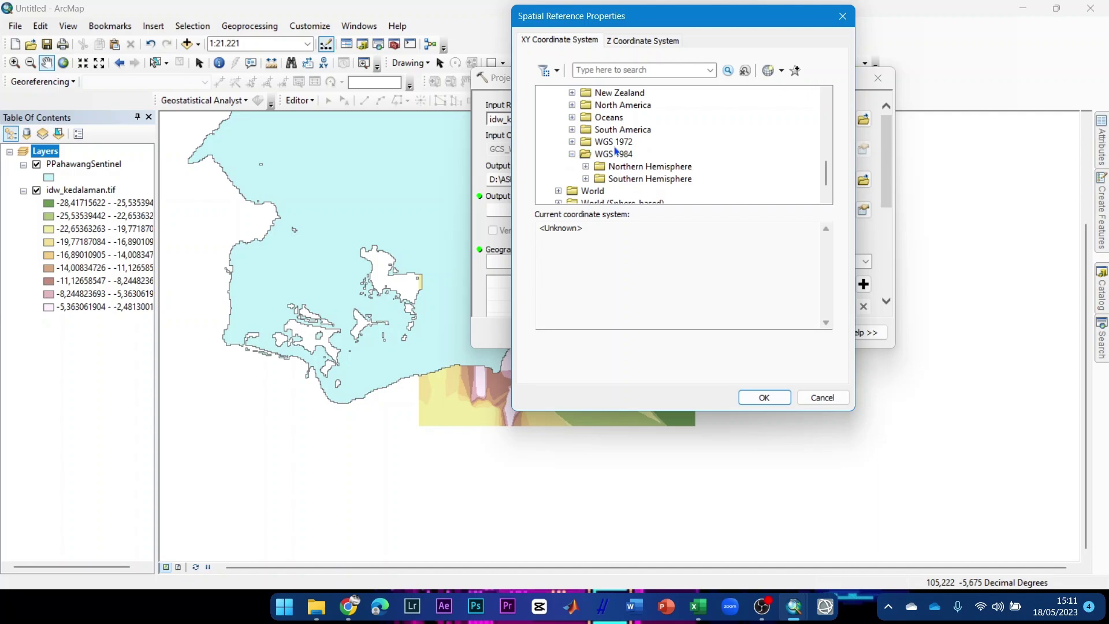
click(586, 179)
scroll(667, 155, down, 10)
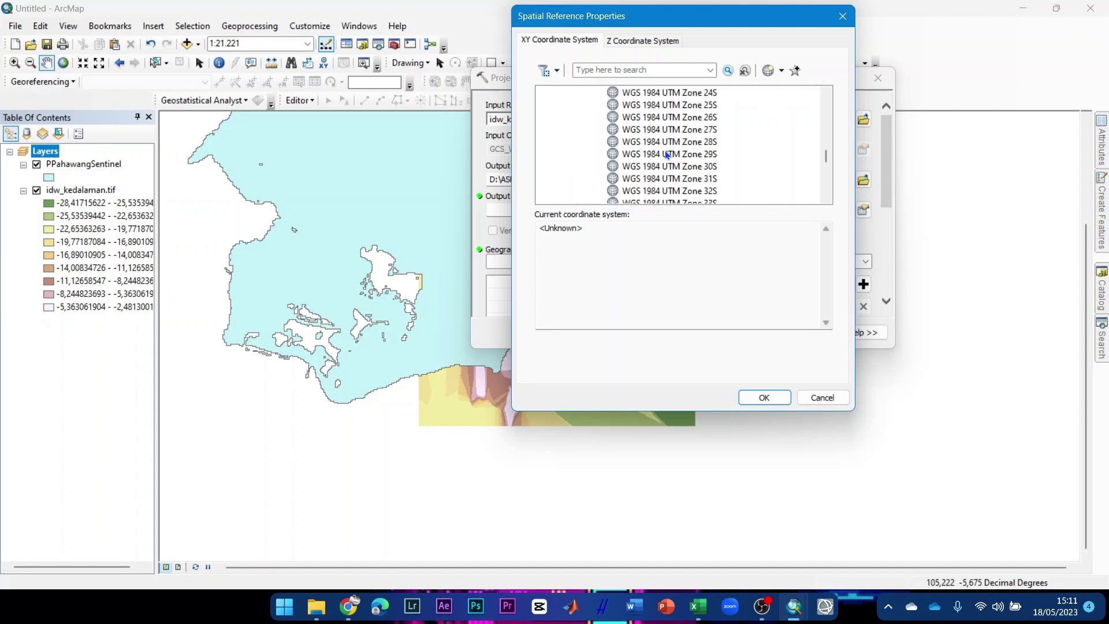
scroll(667, 155, down, 2)
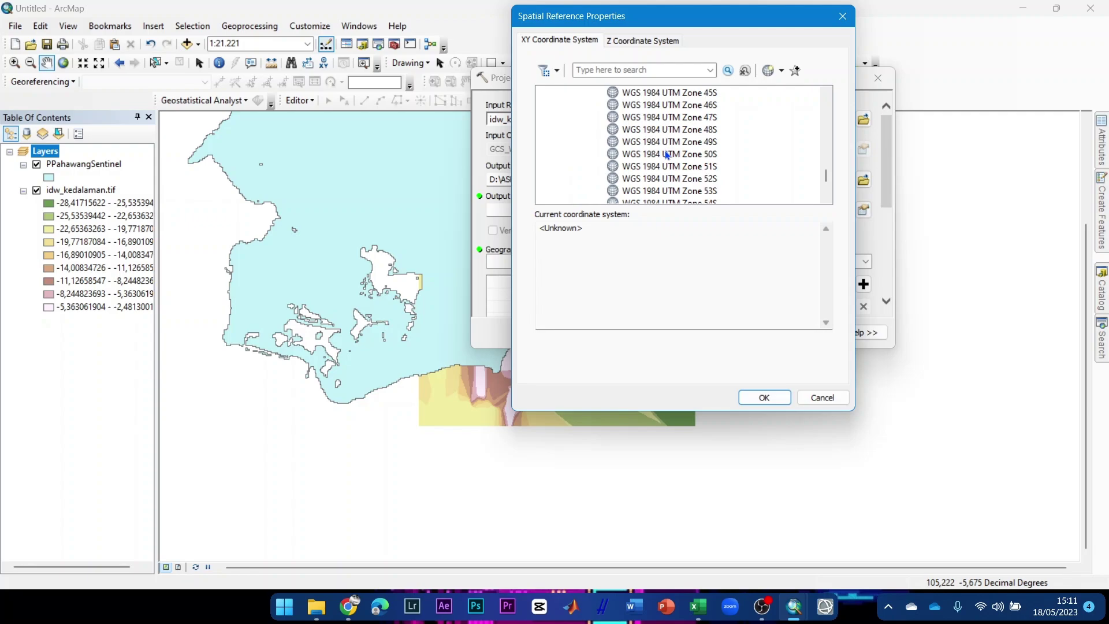
click(712, 131)
click(768, 398)
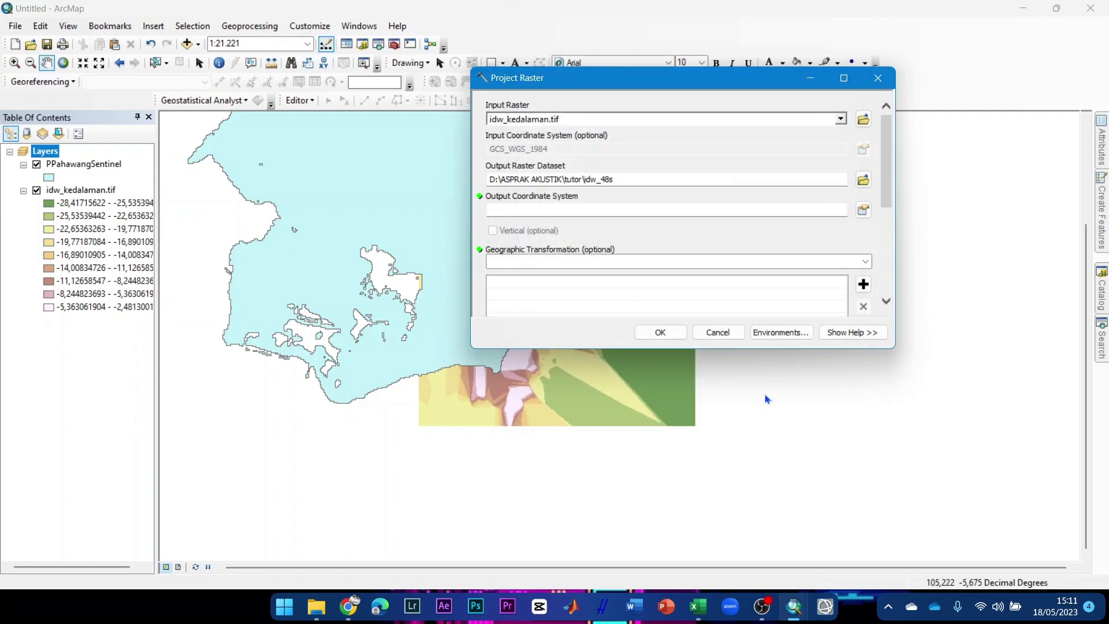
click(658, 334)
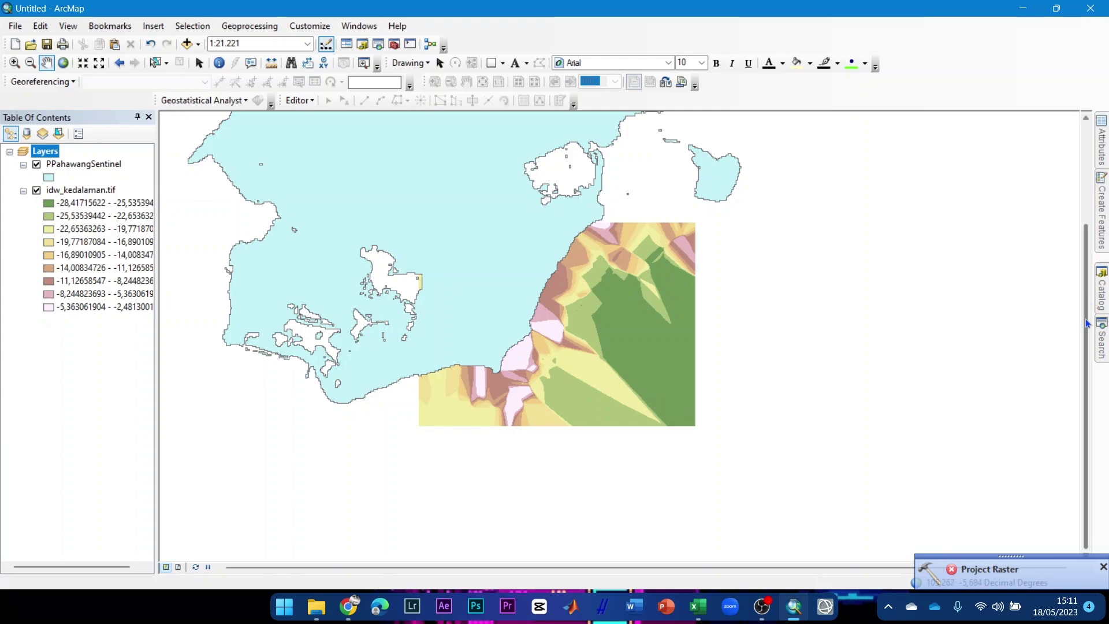
- Reopen Project Raster with idw_kedalaman.tif as the input and save the output as idw_kedalam48s.tif in the tutor folder
click(1102, 341)
click(948, 227)
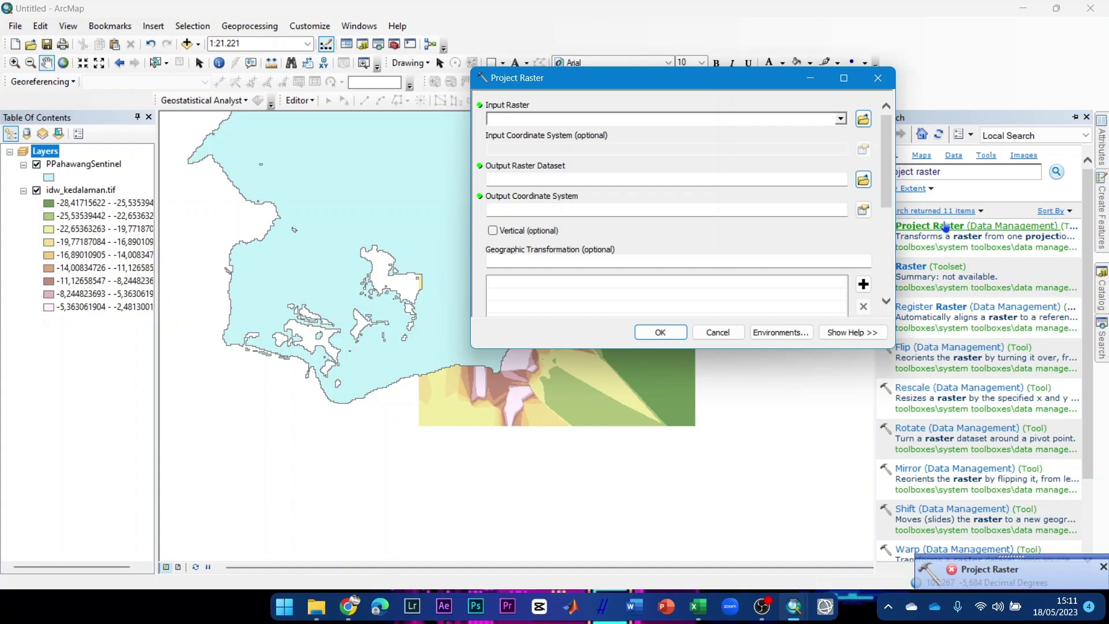
click(842, 119)
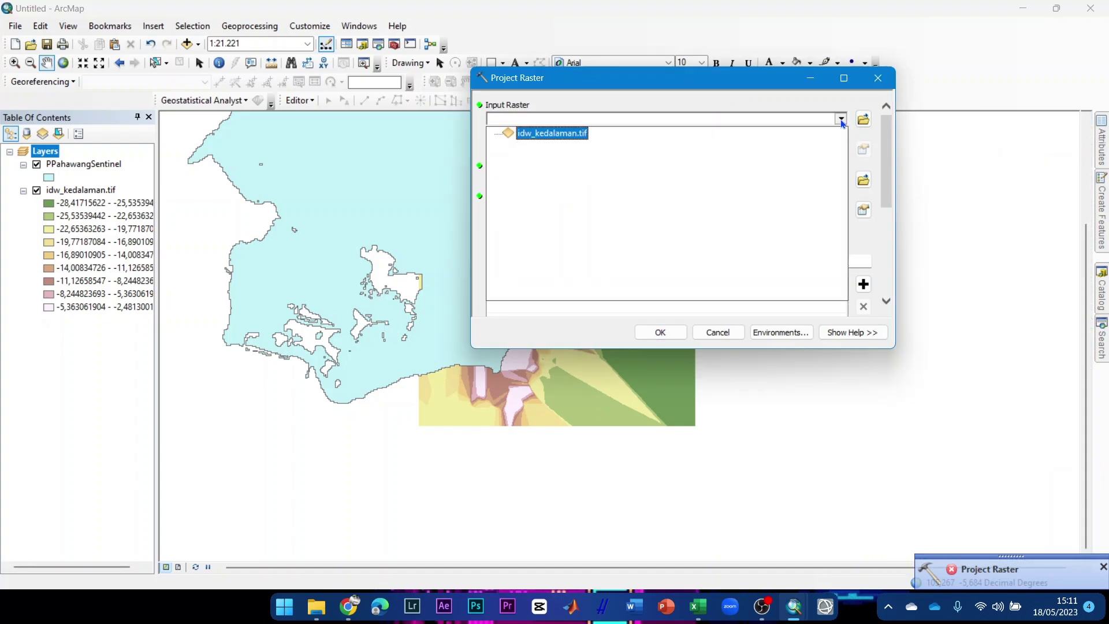
click(553, 133)
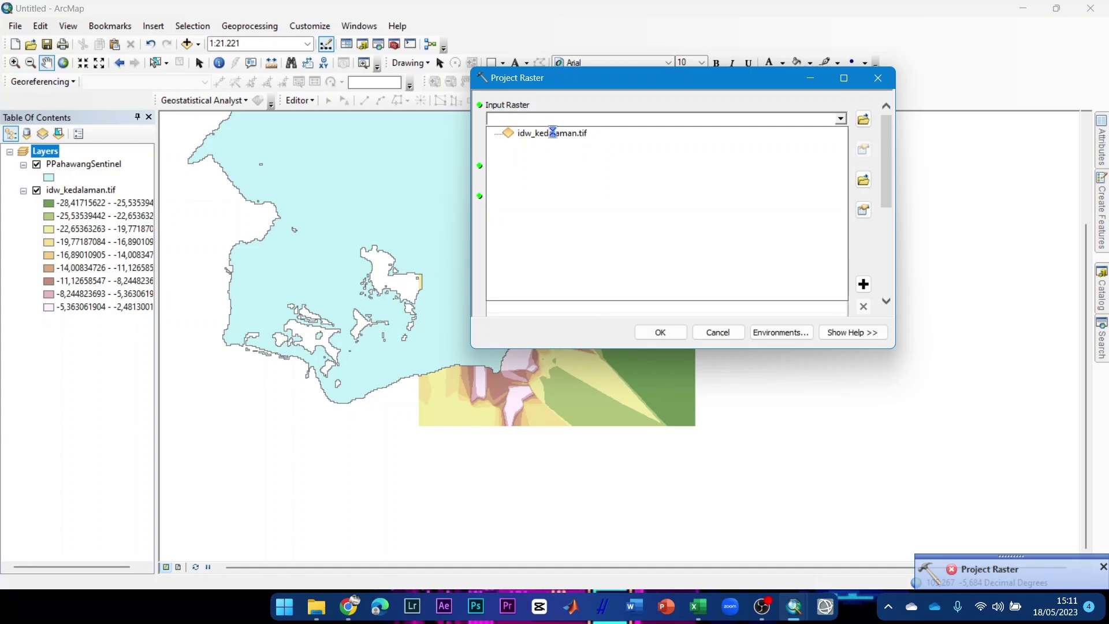
click(864, 180)
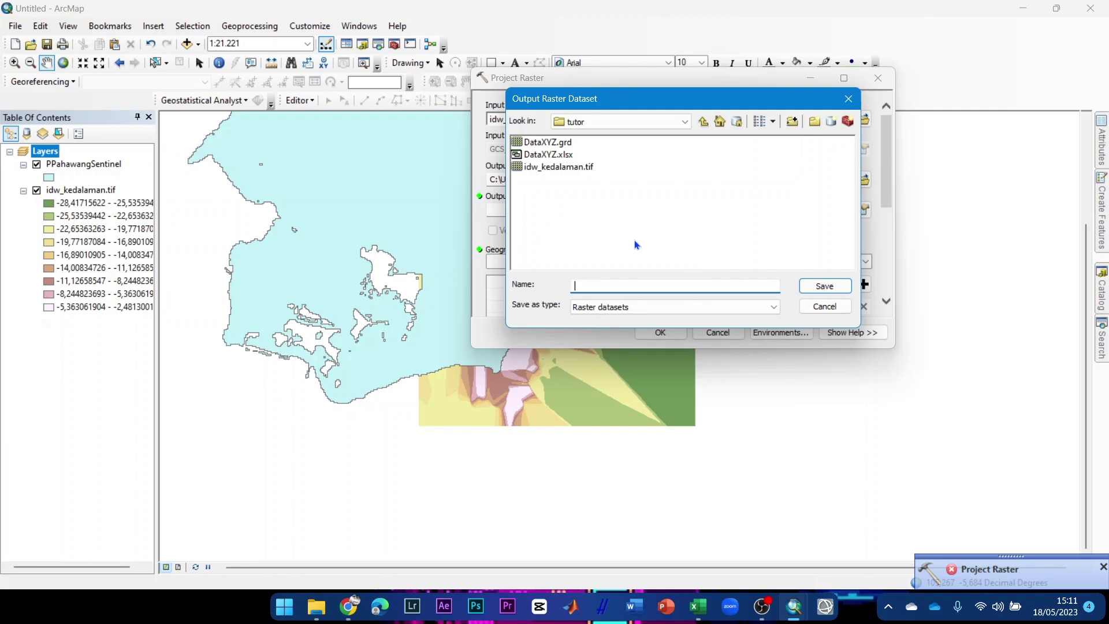
text(idw_kedalam48s.tif)
click(832, 287)
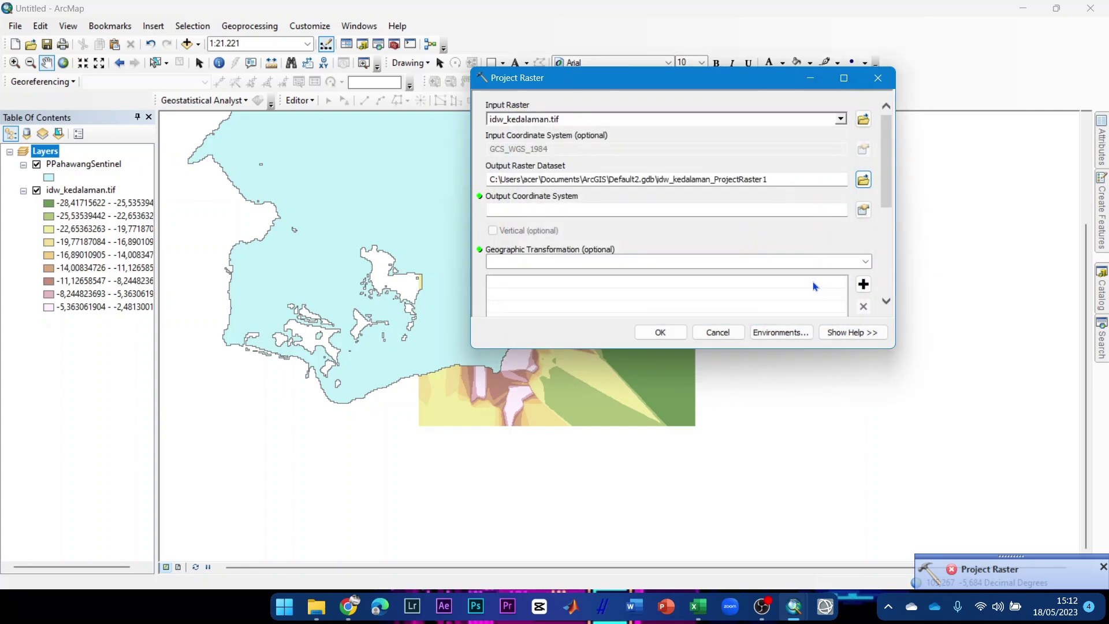
- Choose the projected system WGS 1984 UTM Zone 48S for the output and run the raster projection
click(864, 212)
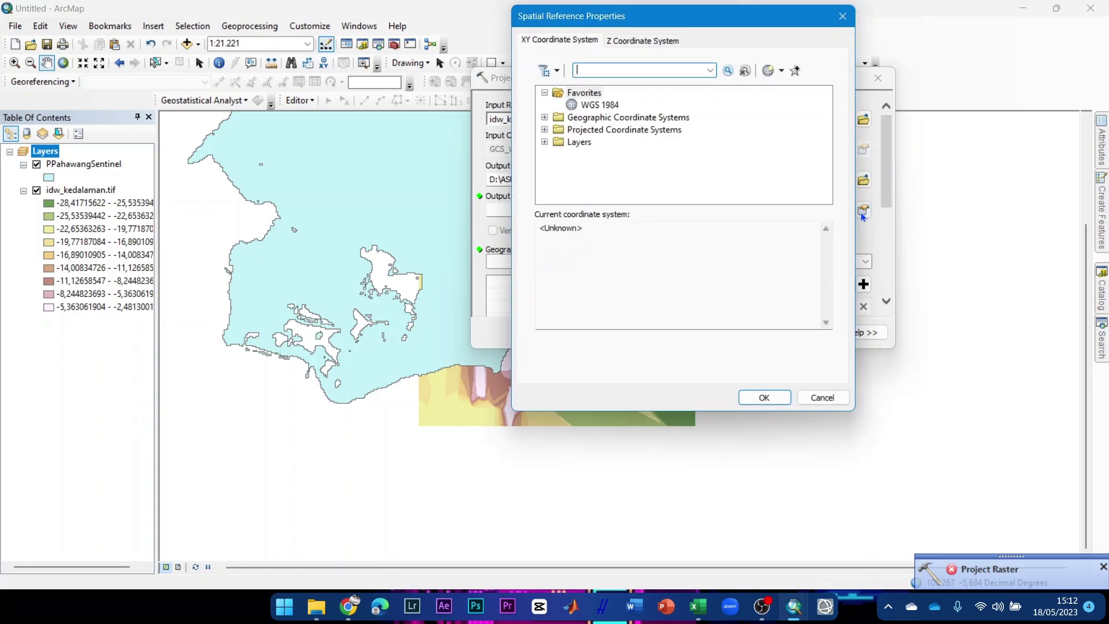
click(544, 130)
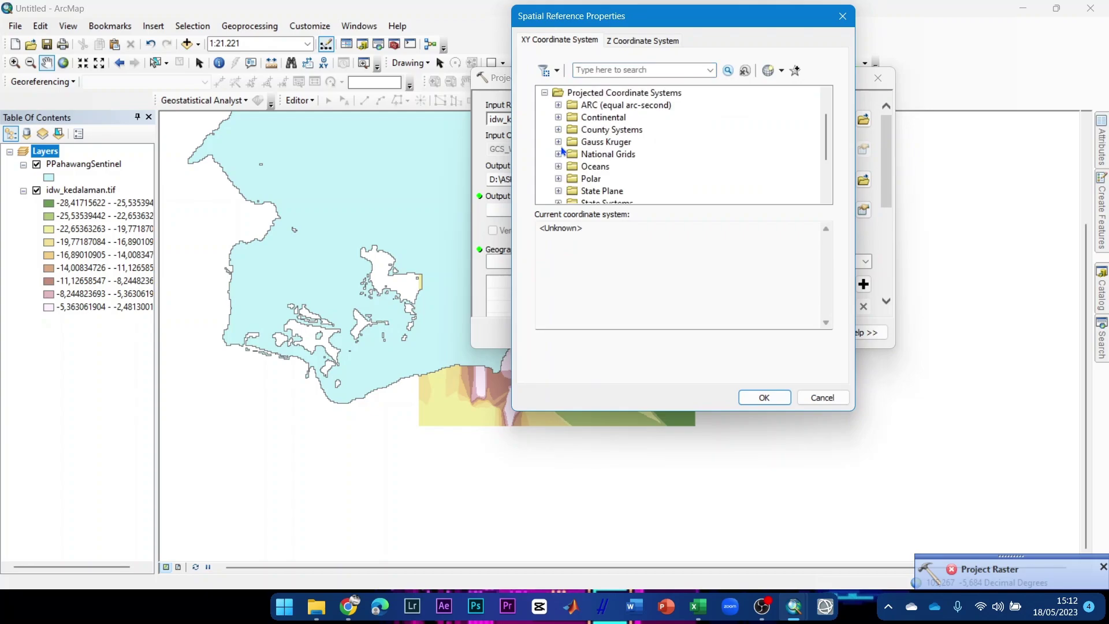
scroll(562, 151, down, 2)
click(559, 154)
scroll(572, 155, down, 3)
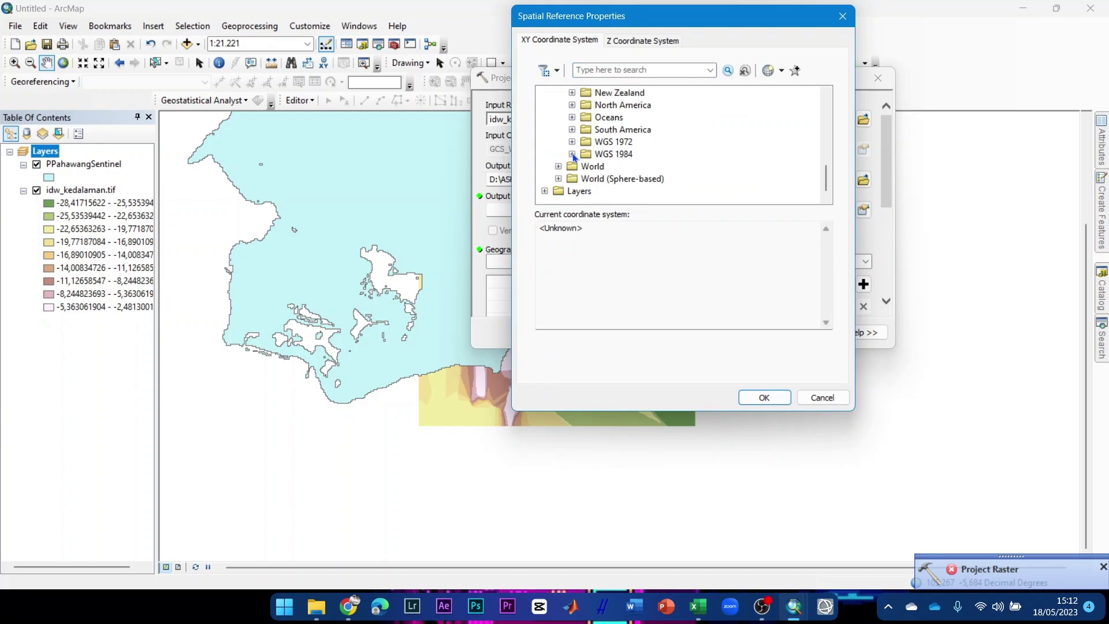
click(572, 154)
scroll(603, 159, down, 1)
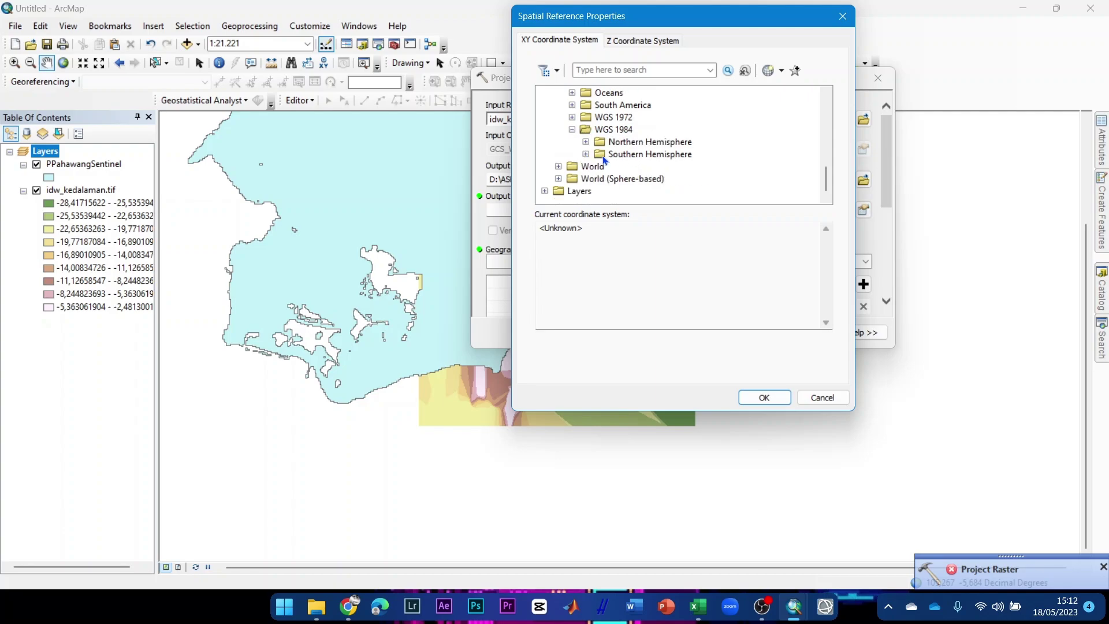
click(586, 154)
scroll(636, 154, down, 10)
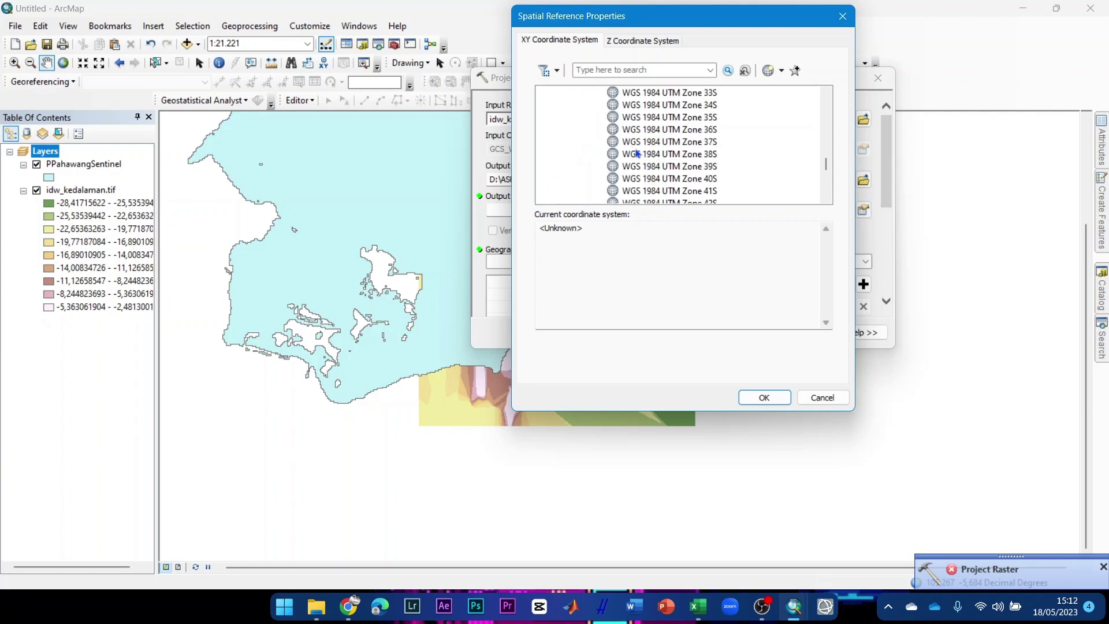
scroll(659, 155, down, 4)
click(694, 131)
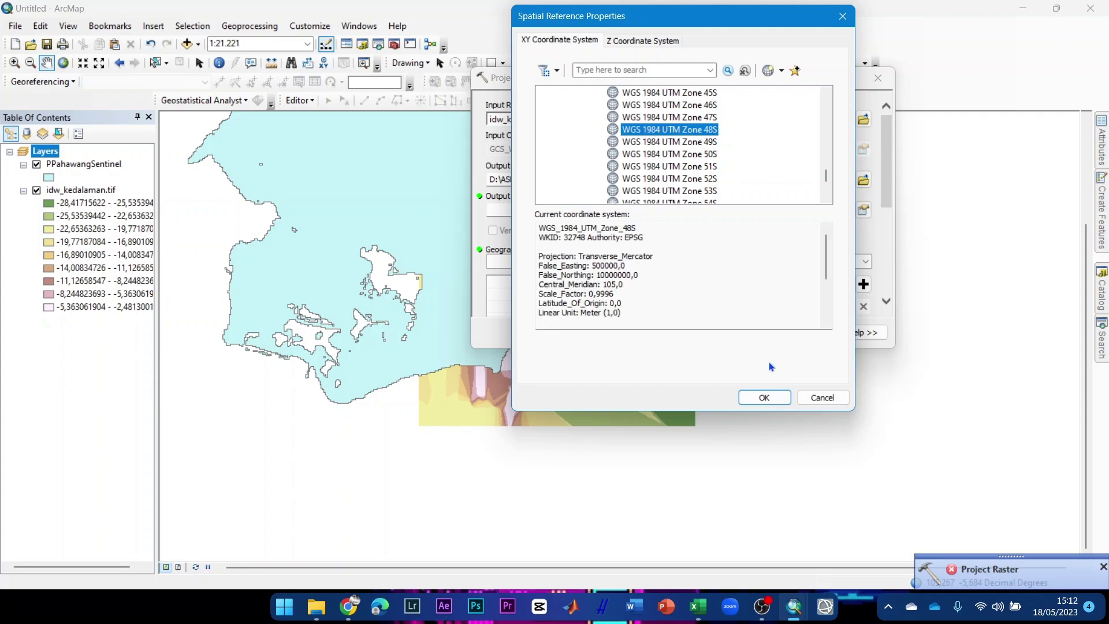
click(763, 397)
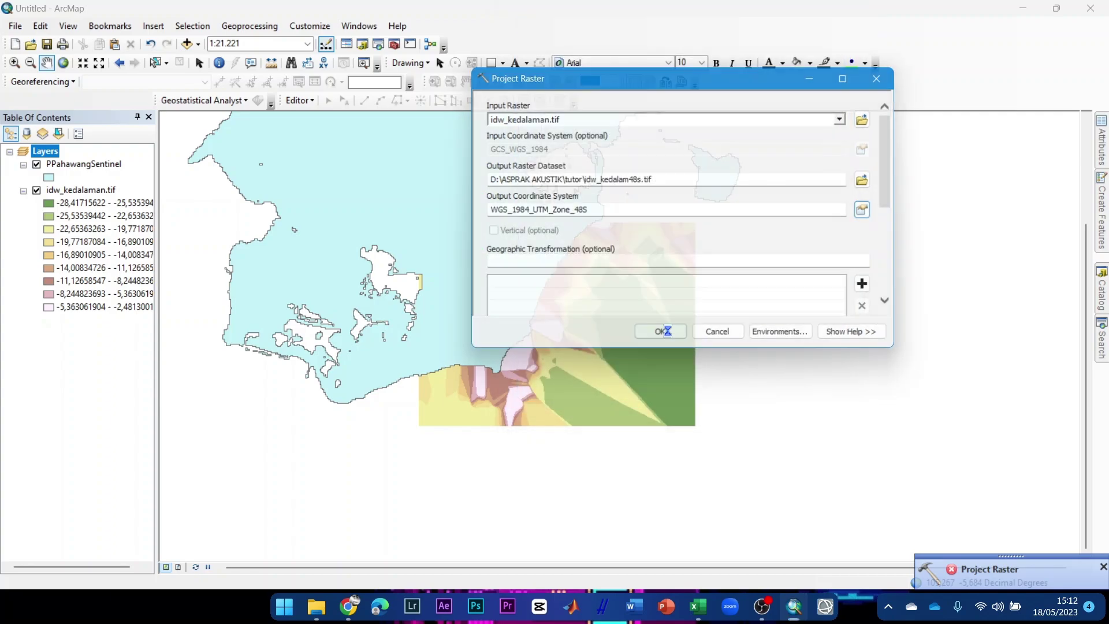
click(671, 333)
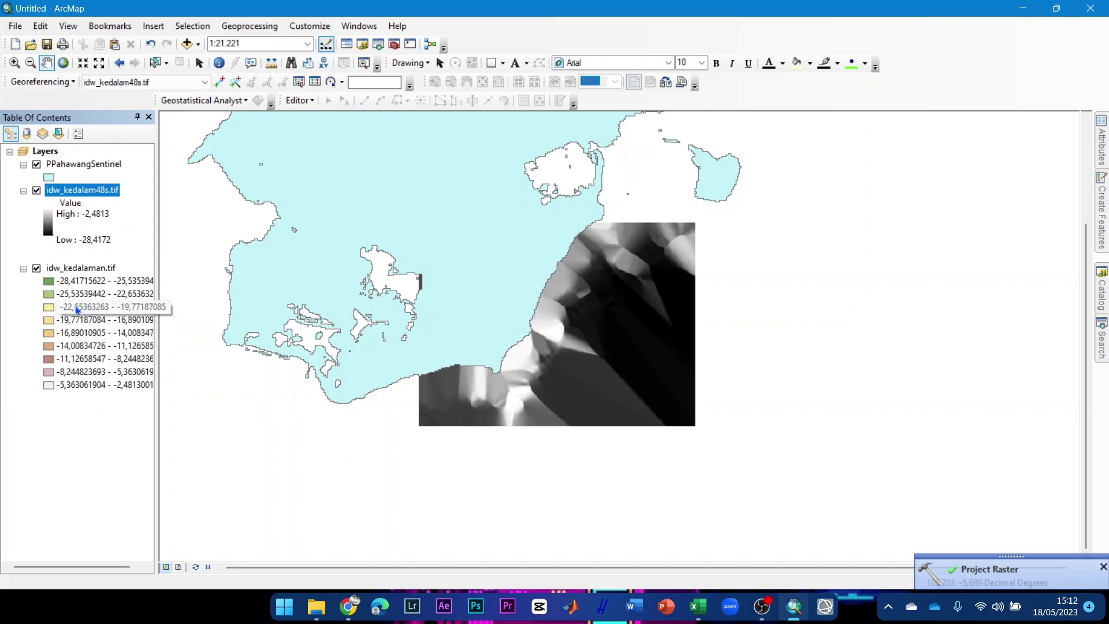
- Remove the unprojected idw_kedalaman.tif layer from the map
click(75, 271)
right_click(73, 271)
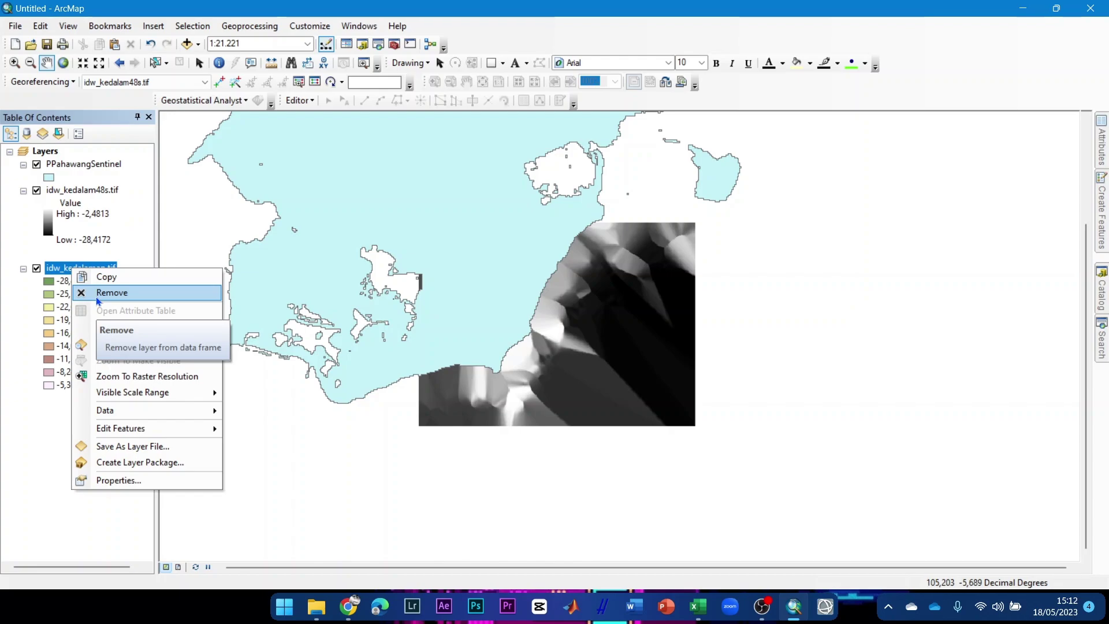
click(98, 299)
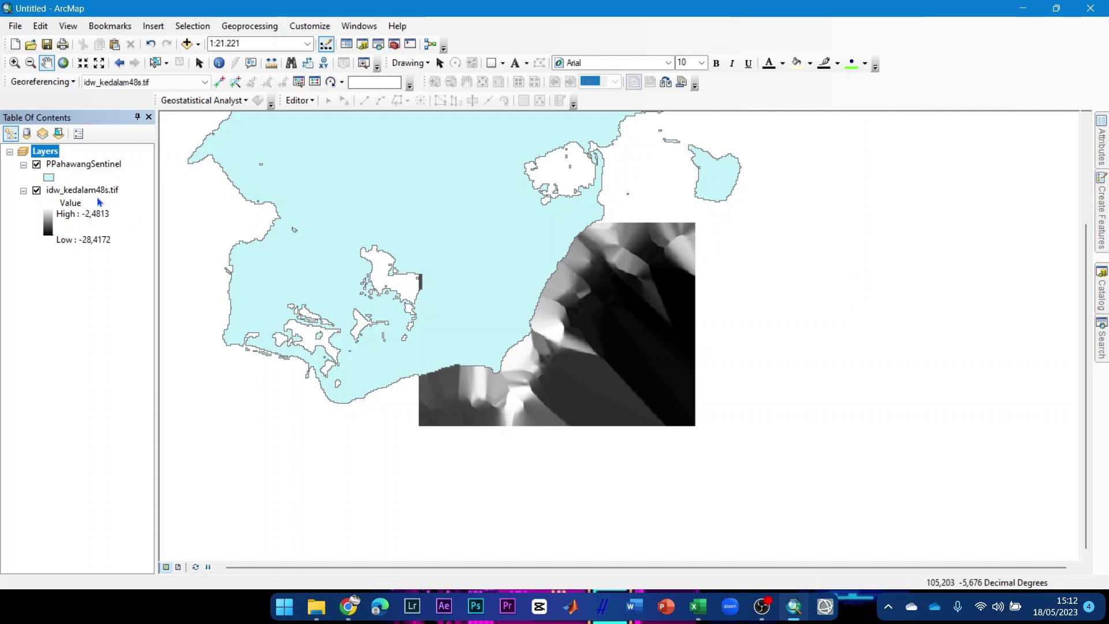
- Apply an inverted green-cyan-blue stretched color ramp to the idw_kedalam48s.tif layer
click(80, 193)
click(79, 191)
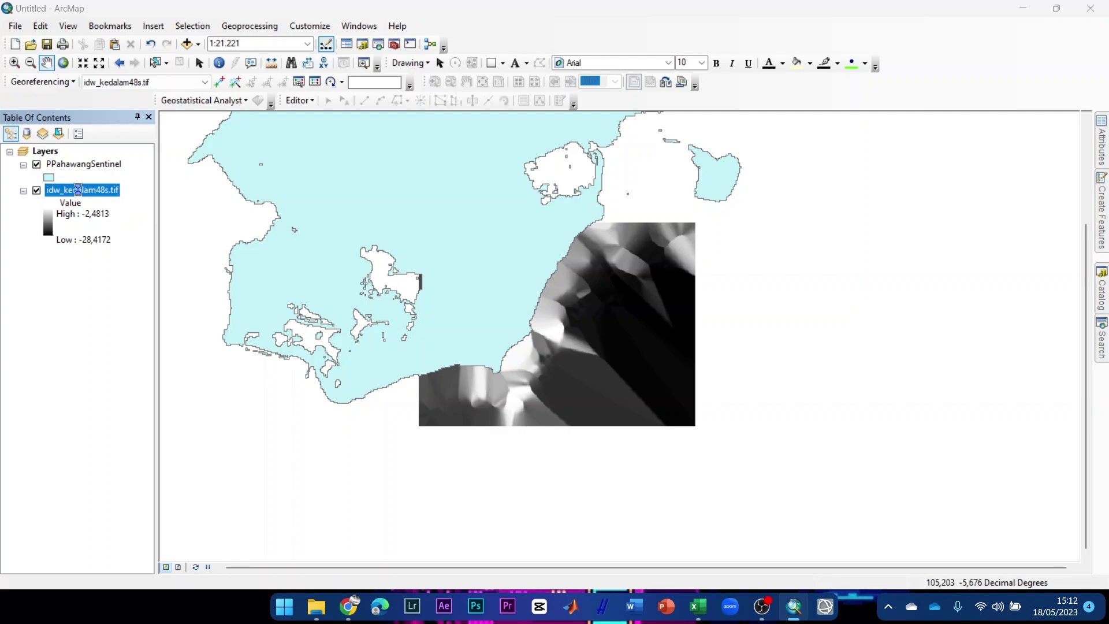
double_click(78, 189)
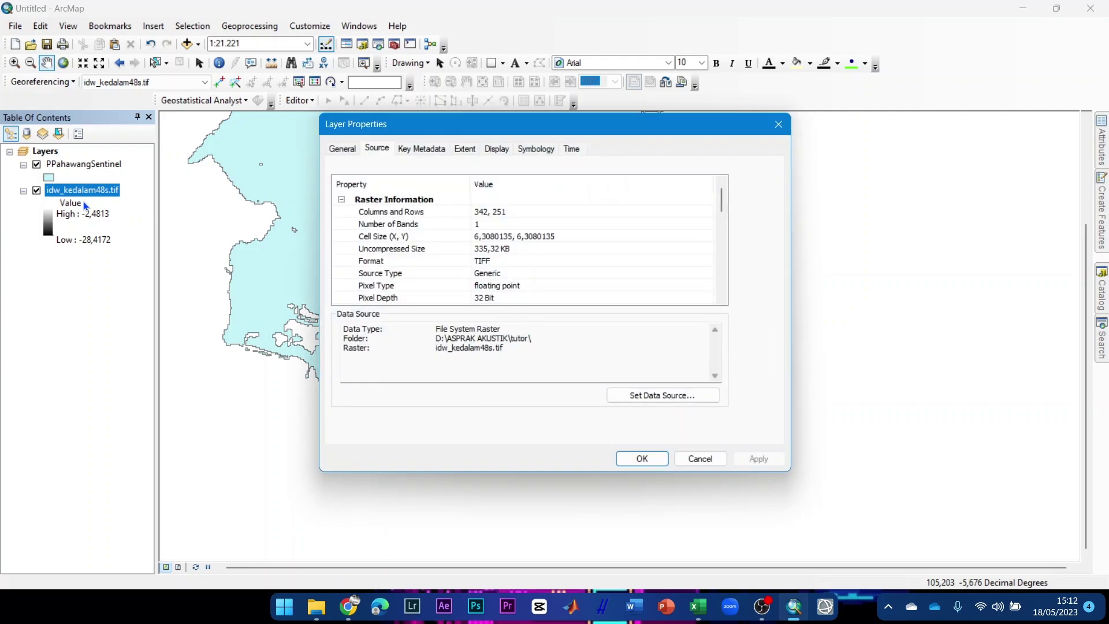
click(537, 149)
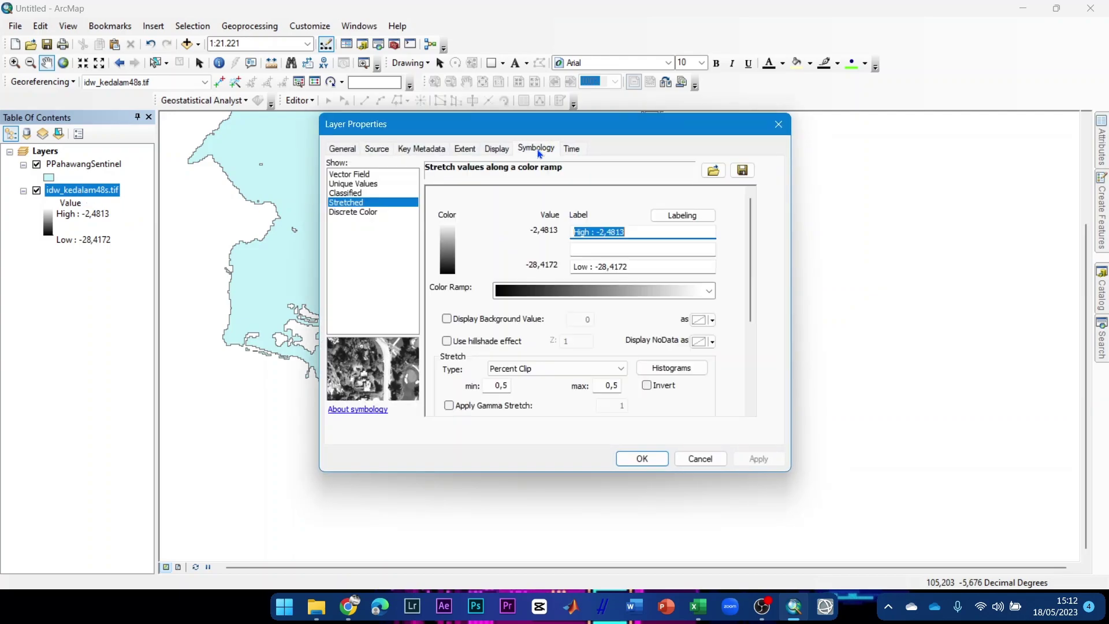
click(710, 291)
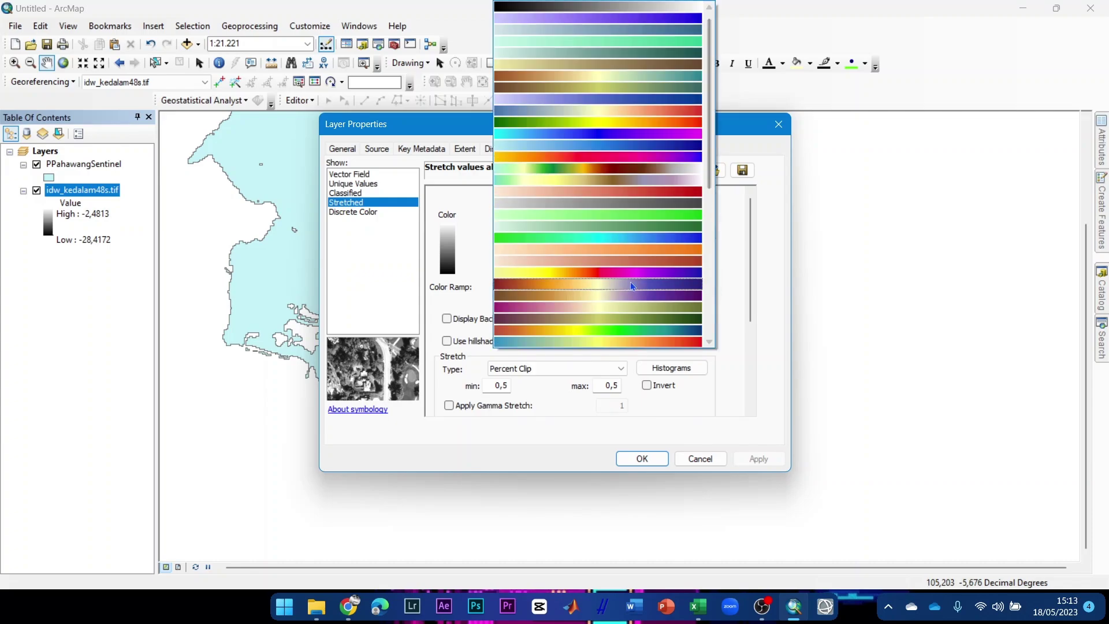
click(560, 239)
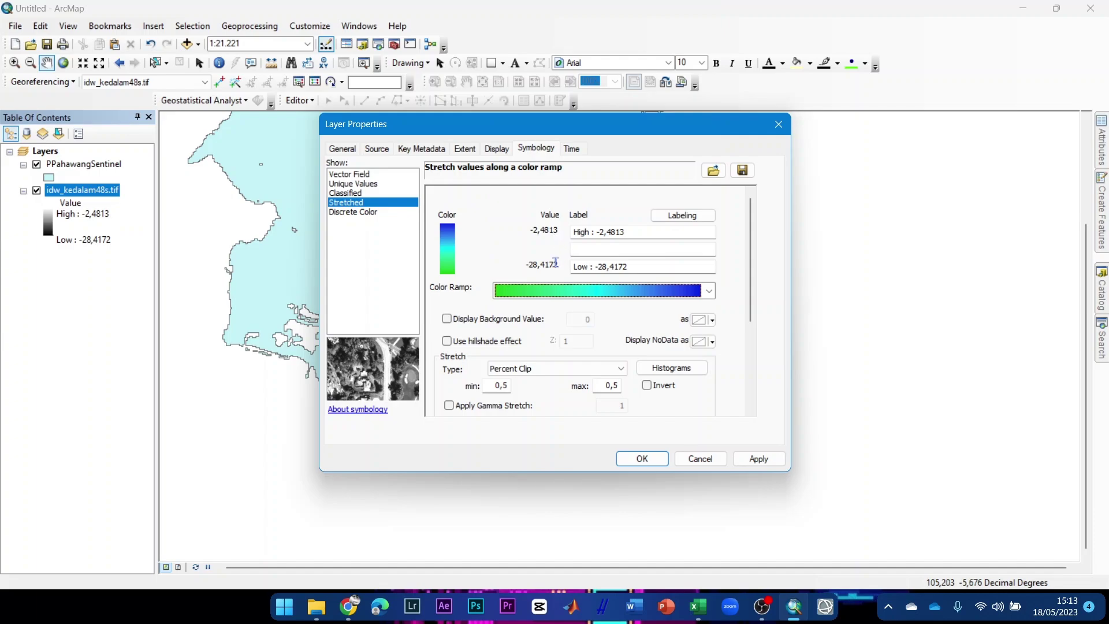
click(647, 386)
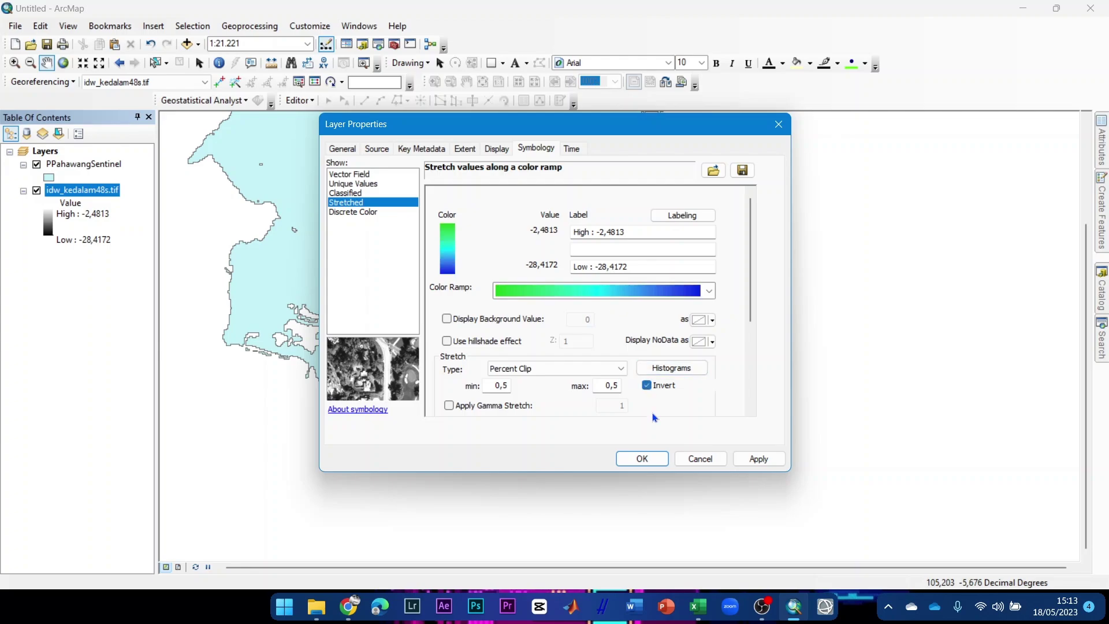
click(758, 458)
click(646, 458)
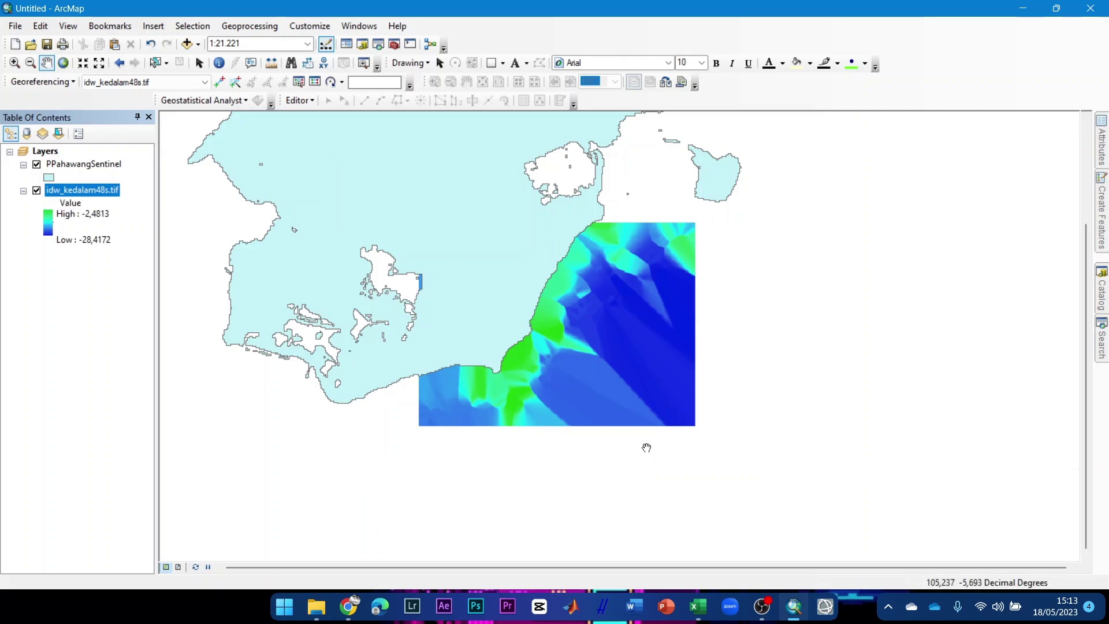
- Search the tools for contour and open the Contour (Spatial Analyst) tool
click(1102, 338)
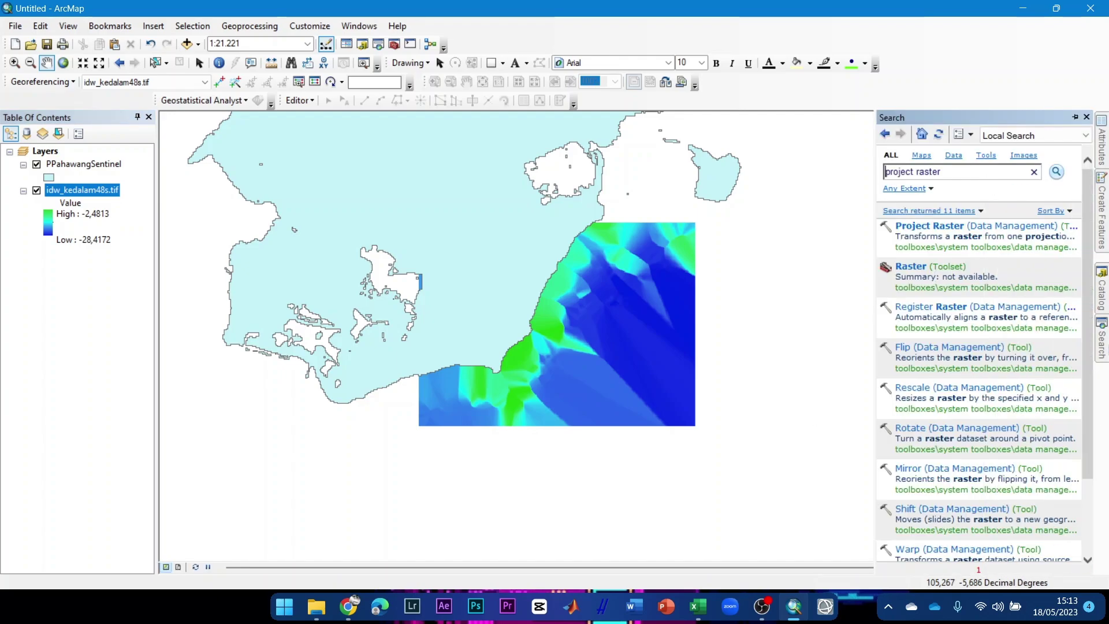
drag(952, 172, 800, 173)
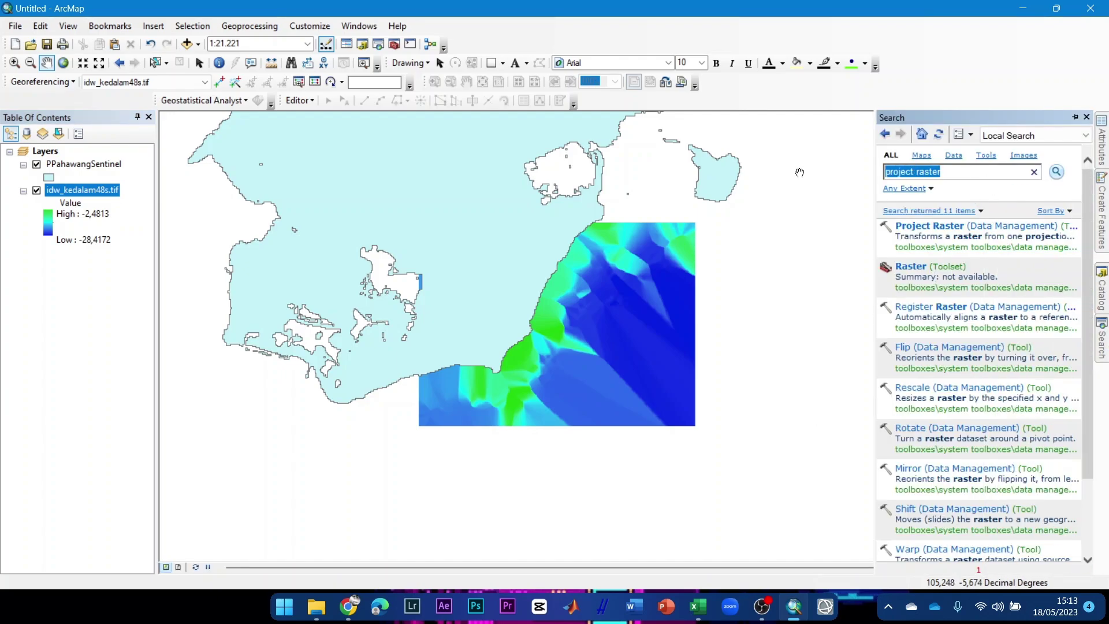
key(BackSpace)
text(co)
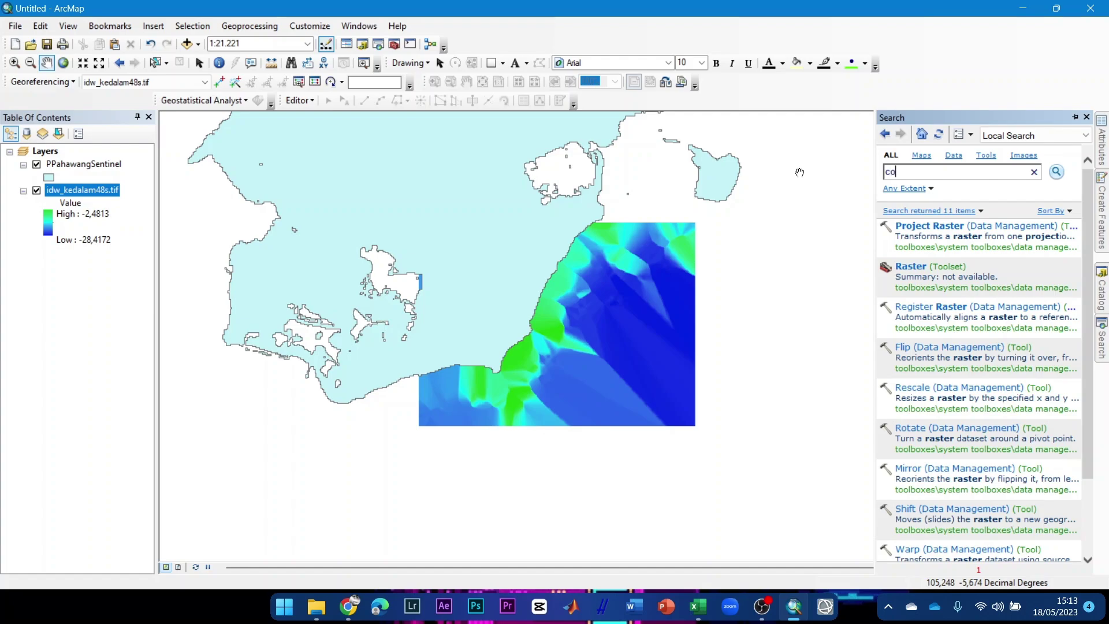
text(ntour)
key(Return)
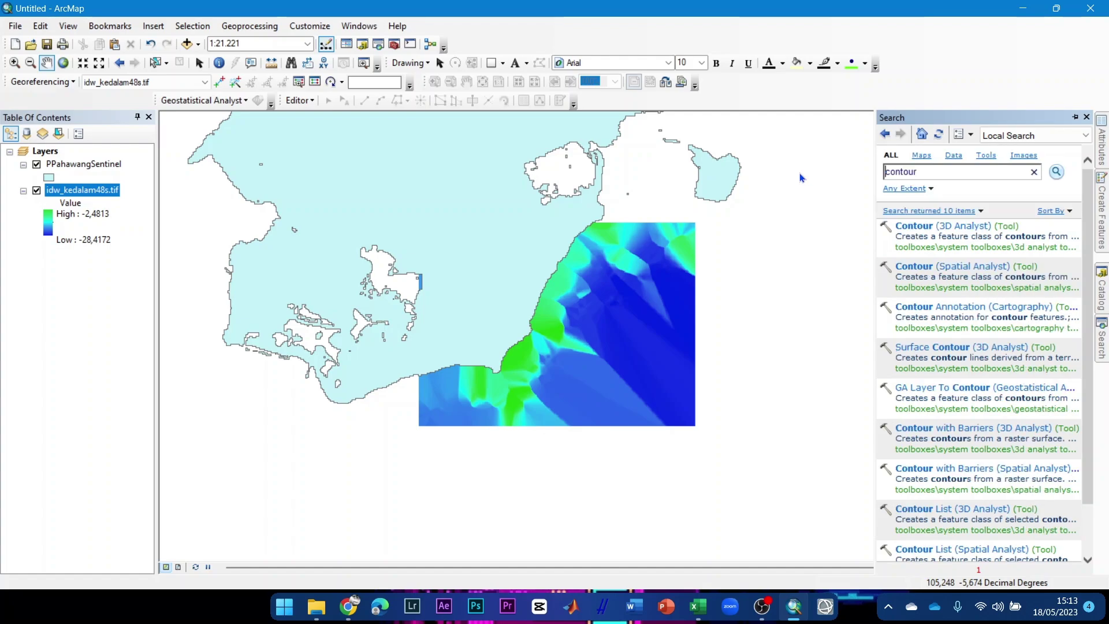
click(916, 267)
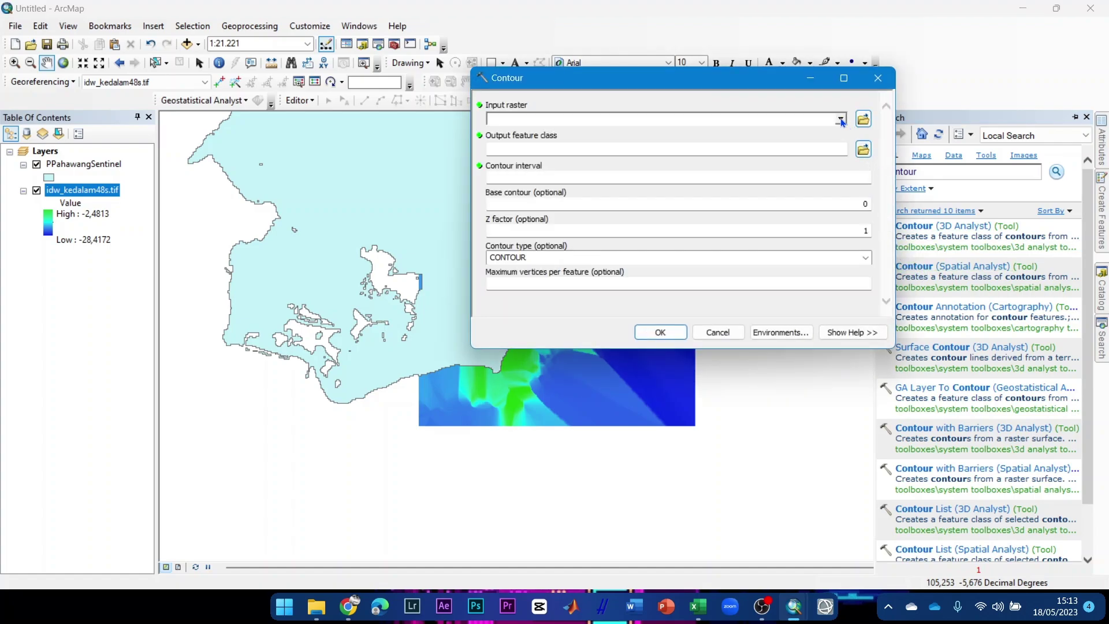
- Set idw_kedalam48s.tif as the contour input raster and save the output feature class as contour_minor in the tutor folder
click(841, 119)
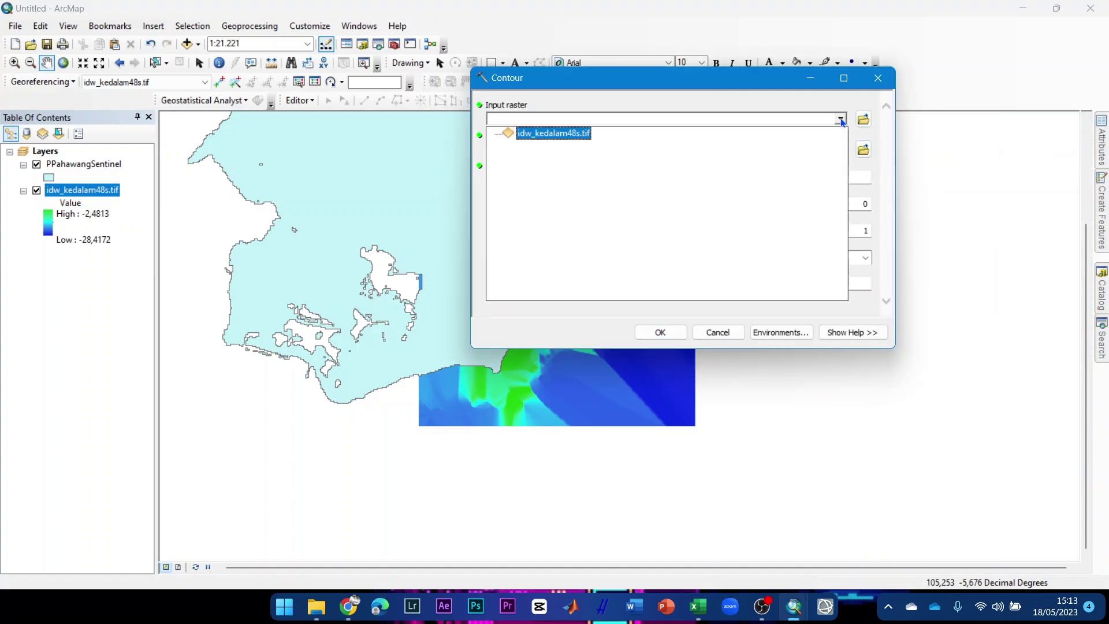
click(550, 134)
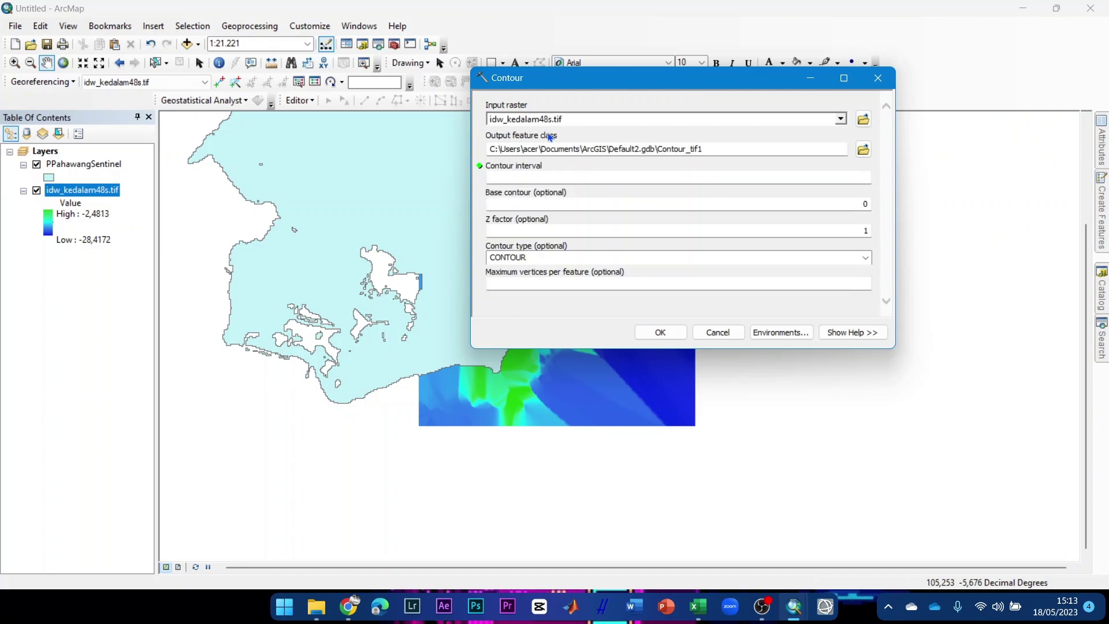
click(863, 151)
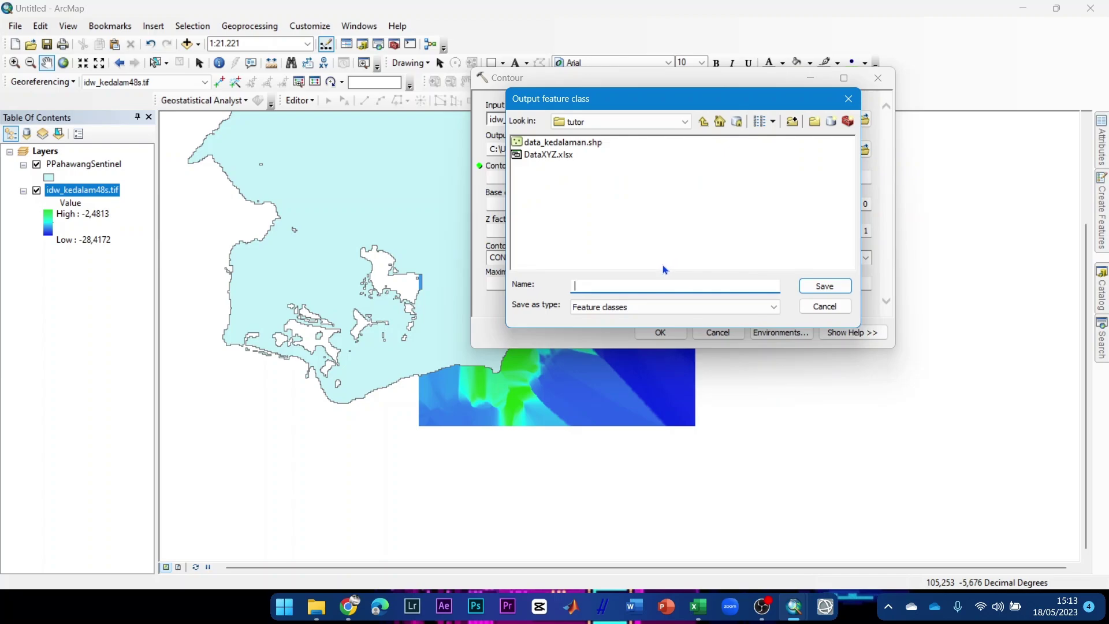
text(cou)
key(BackSpace)
text(ntour)
drag(665, 100, 298, 214)
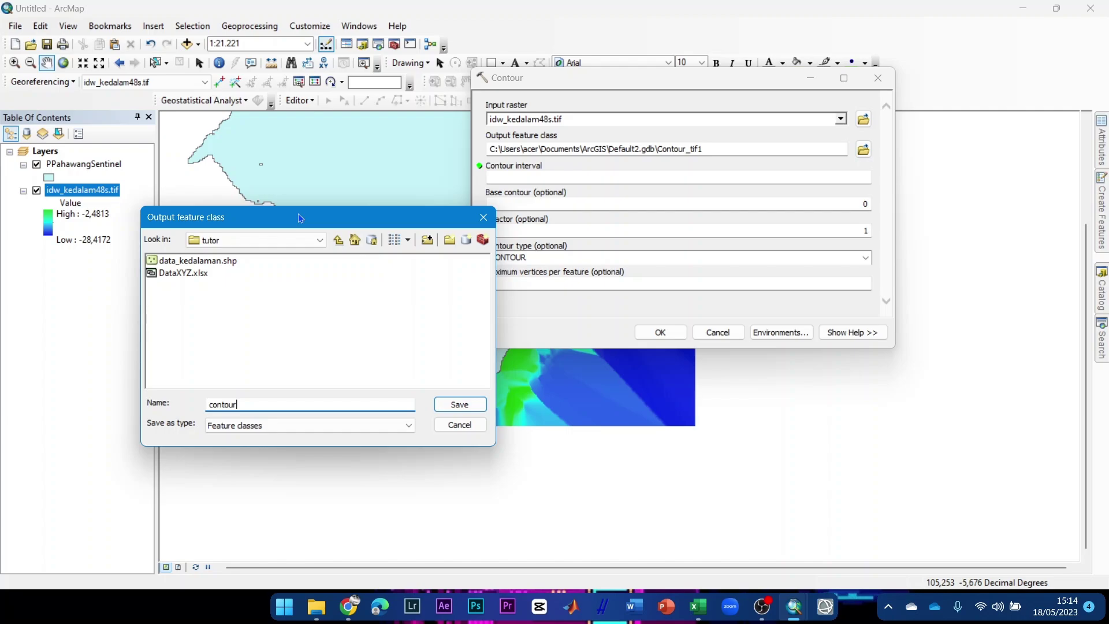
key(BackSpace)
text(_)
key(BackSpace)
text(r_minor.tif)
click(456, 405)
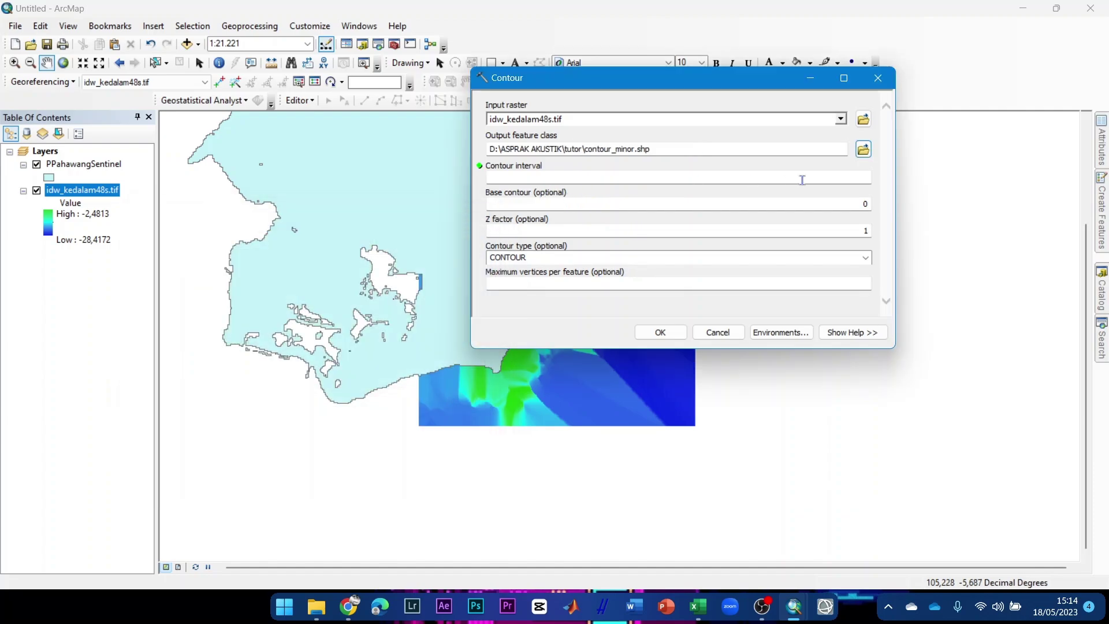
- Set the contour interval to 3 and generate the minor contours
click(690, 180)
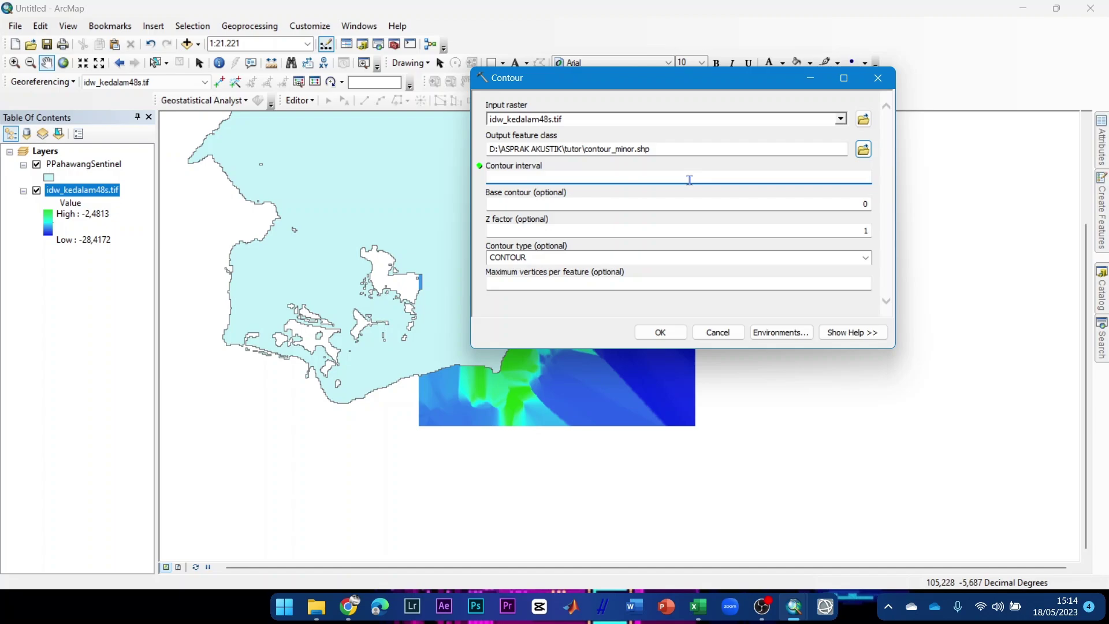
text(3)
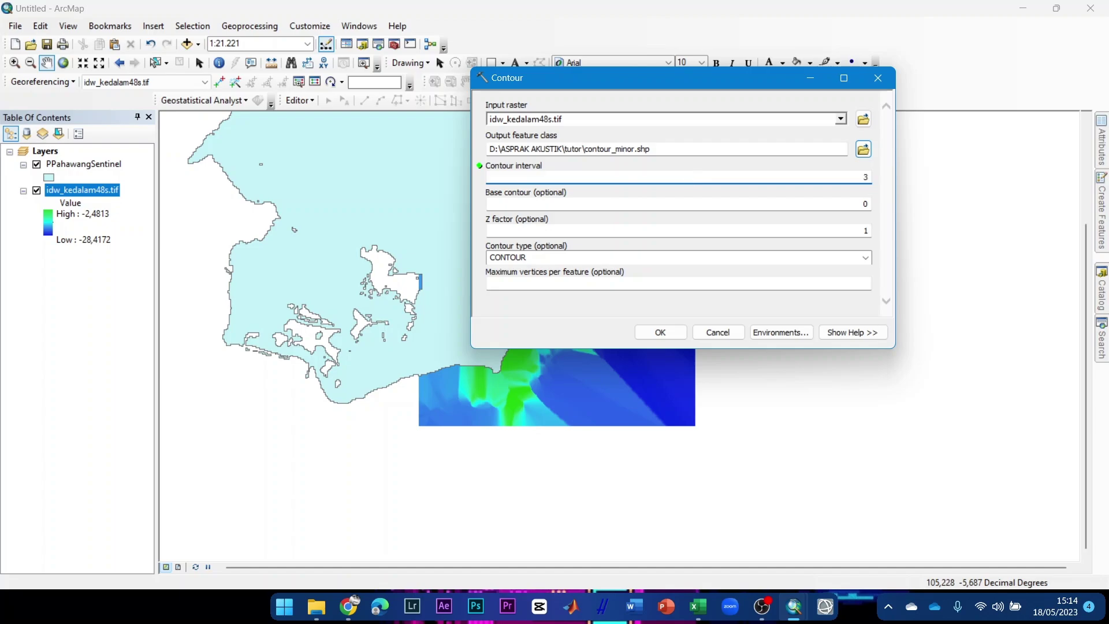
click(661, 335)
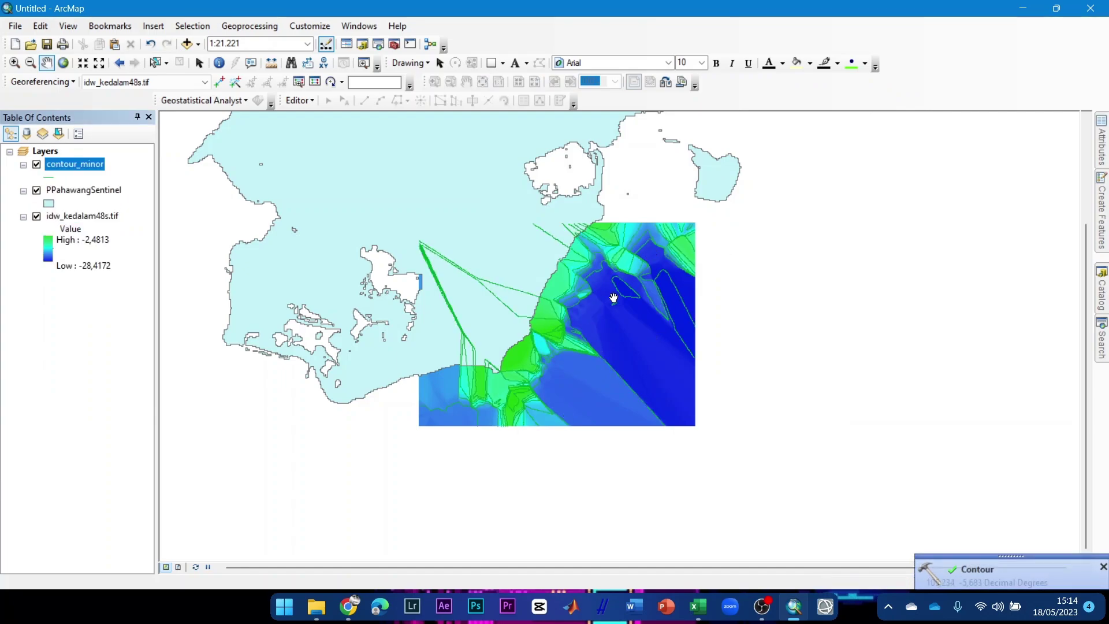
- Examine the minor contour lines over the depth raster, both close up and across the whole raster extent
scroll(585, 324, up, 5)
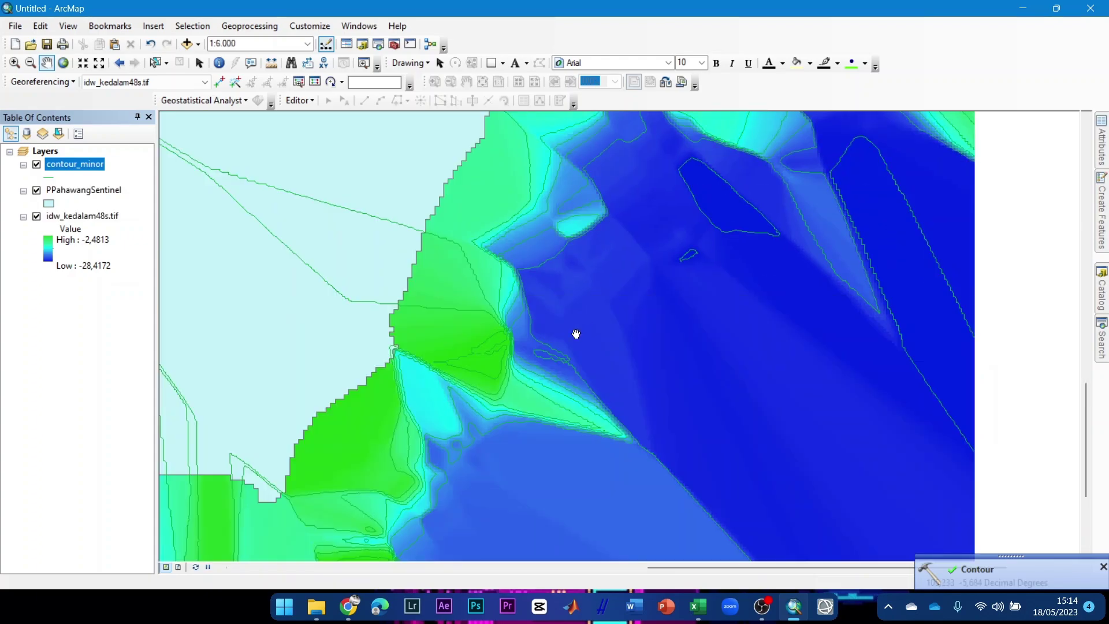
drag(495, 460, 582, 289)
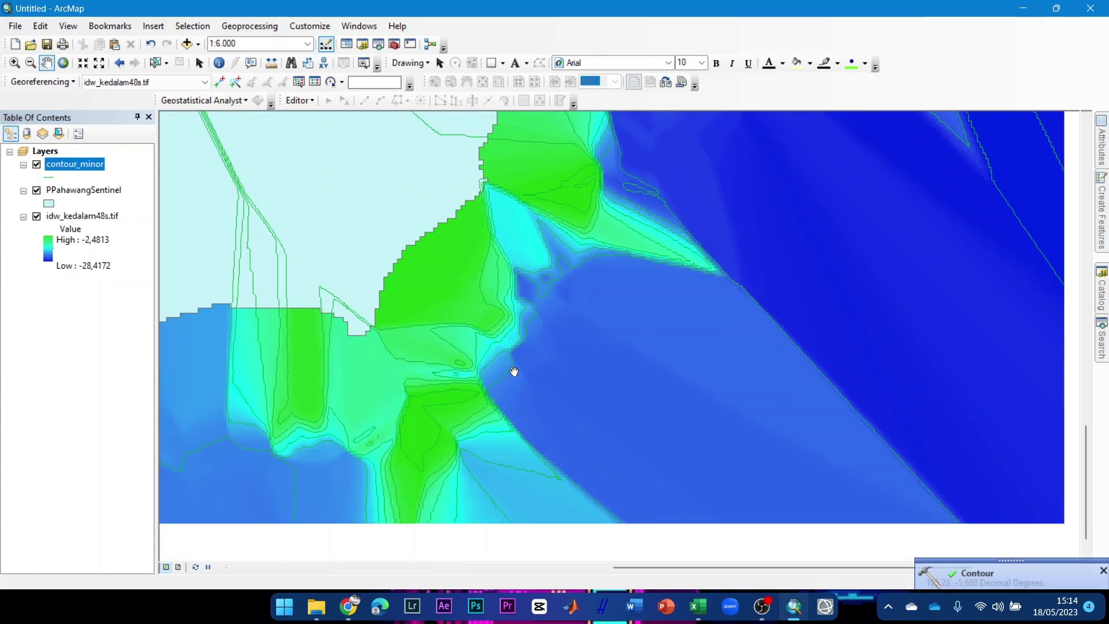
drag(797, 245, 596, 431)
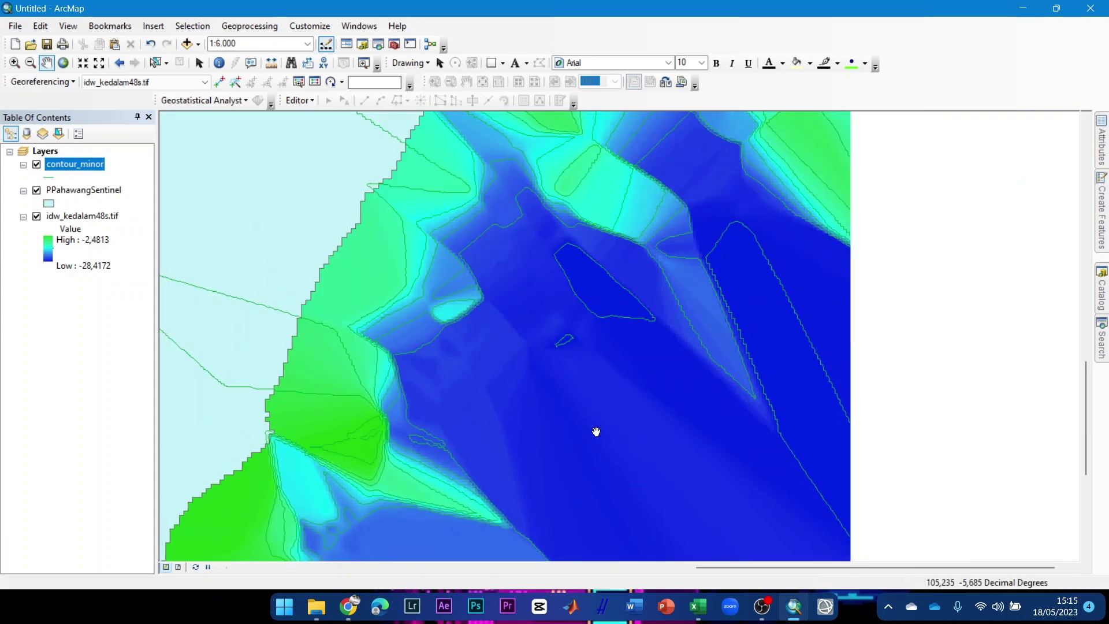
scroll(596, 432, down, 3)
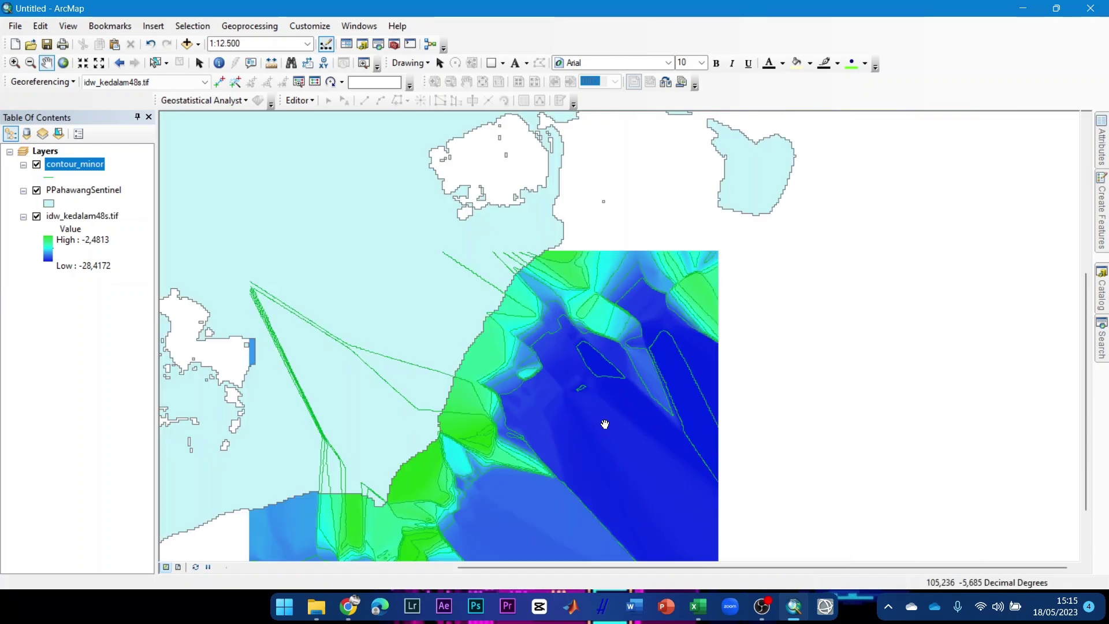
scroll(605, 425, up, 1)
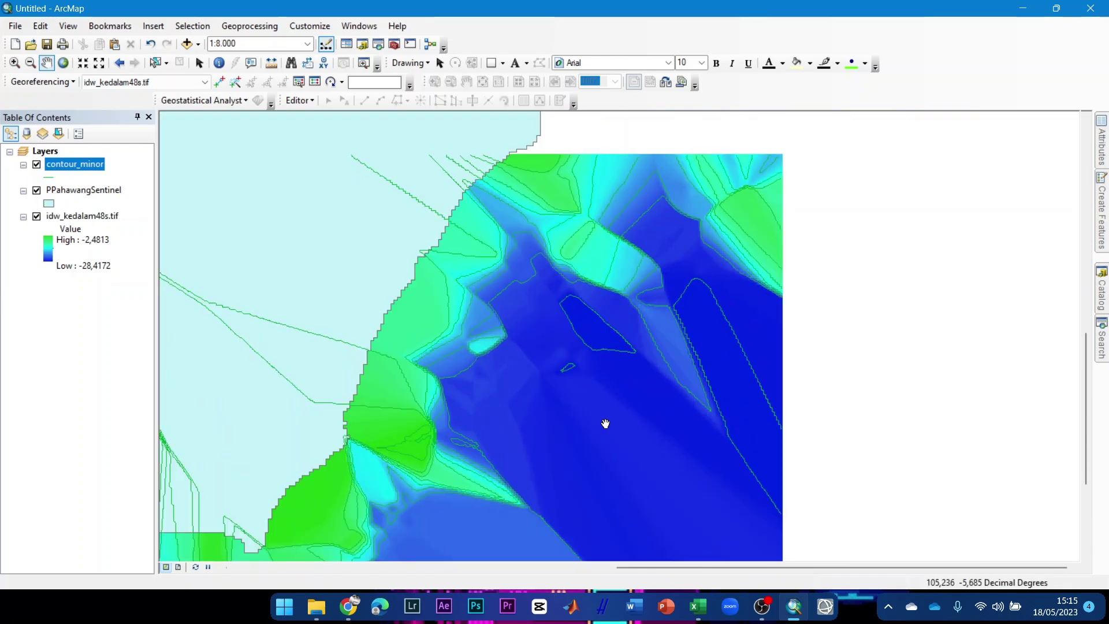
scroll(605, 425, down, 2)
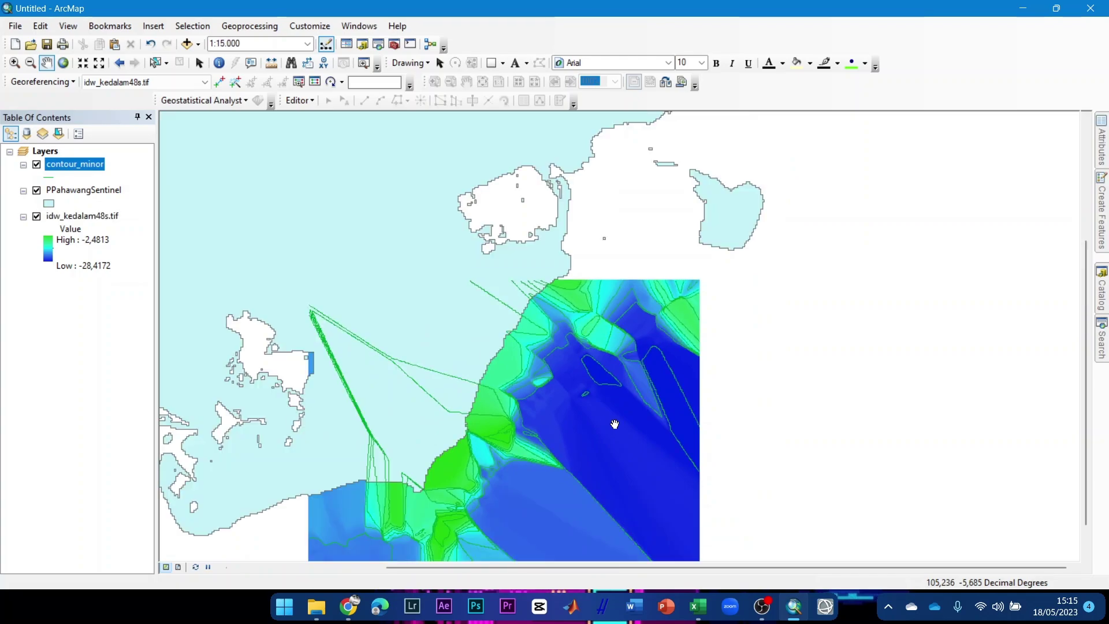
- Open the Contour (Spatial Analyst) tool again and set idw_kedalam48s.tif as the input raster
click(1103, 345)
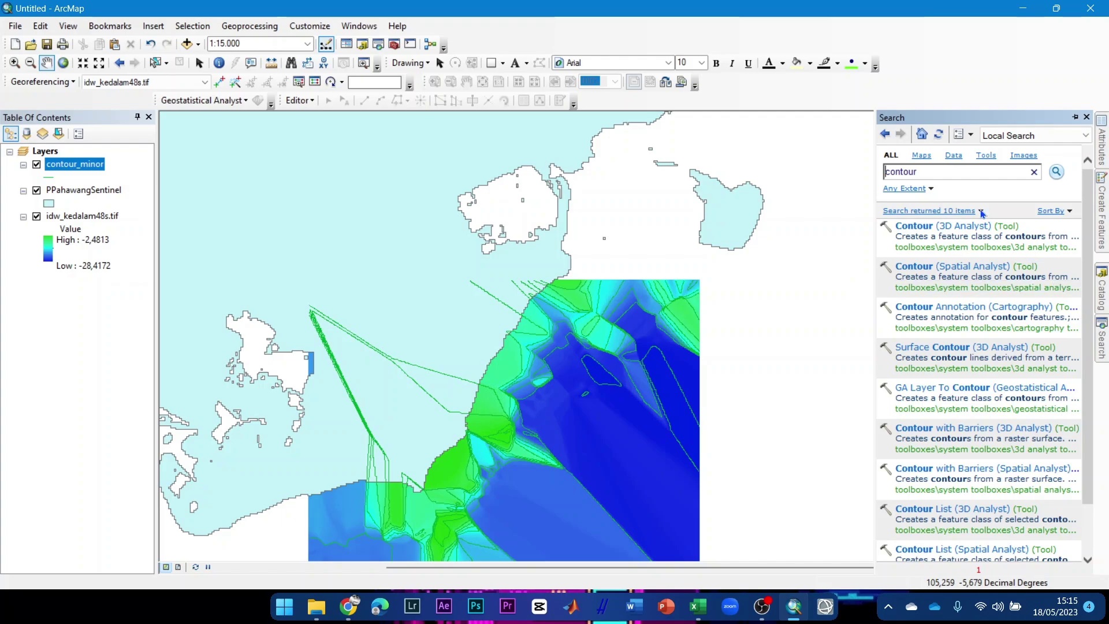
click(949, 267)
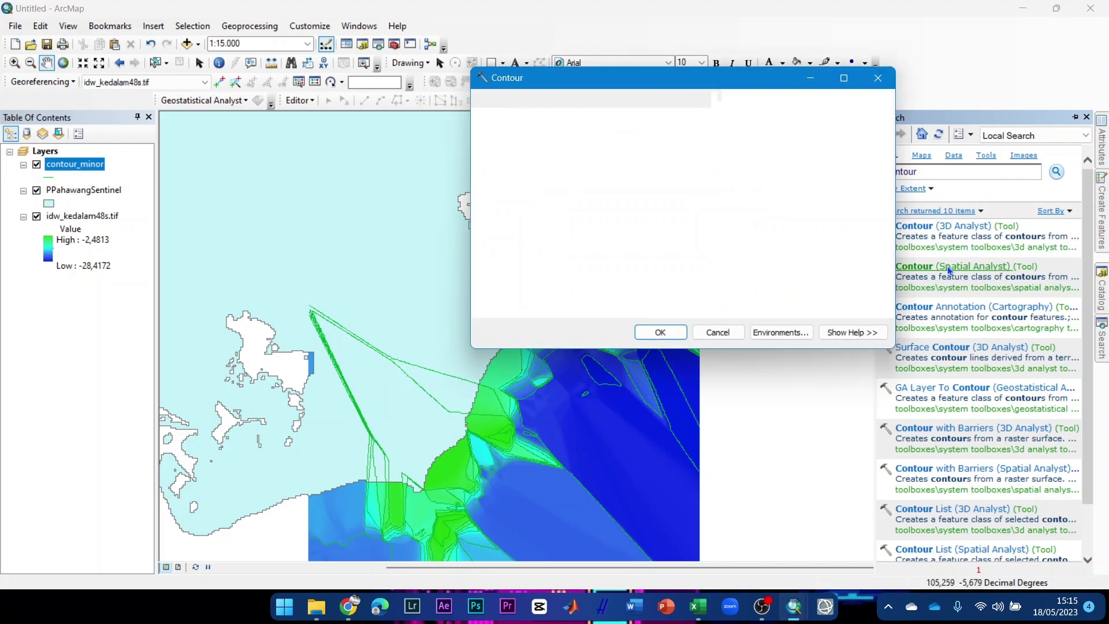
click(841, 119)
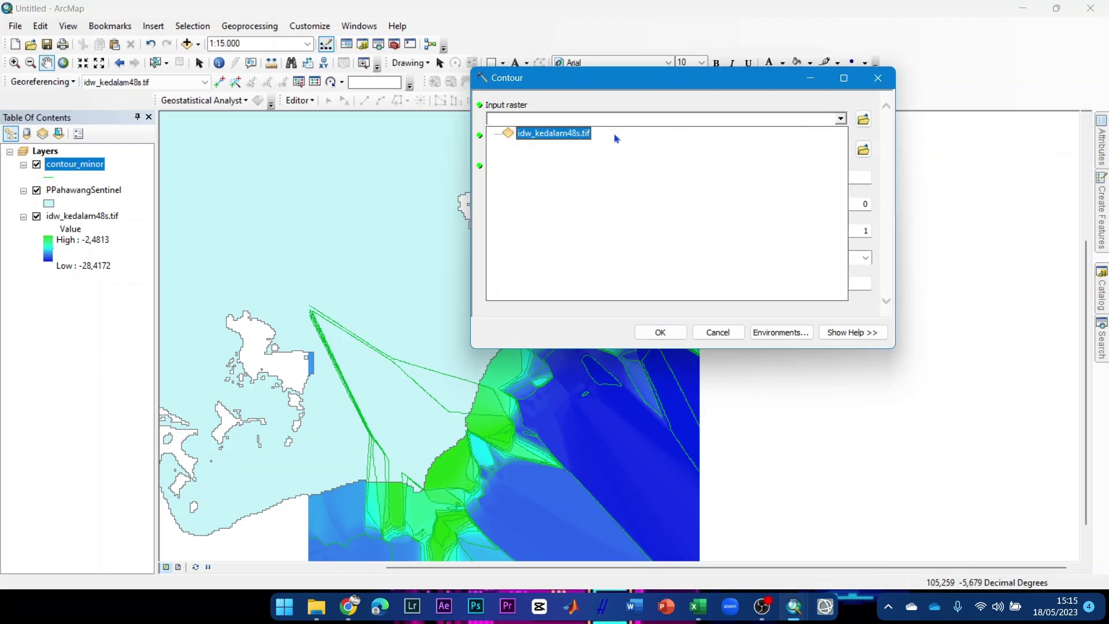
click(549, 138)
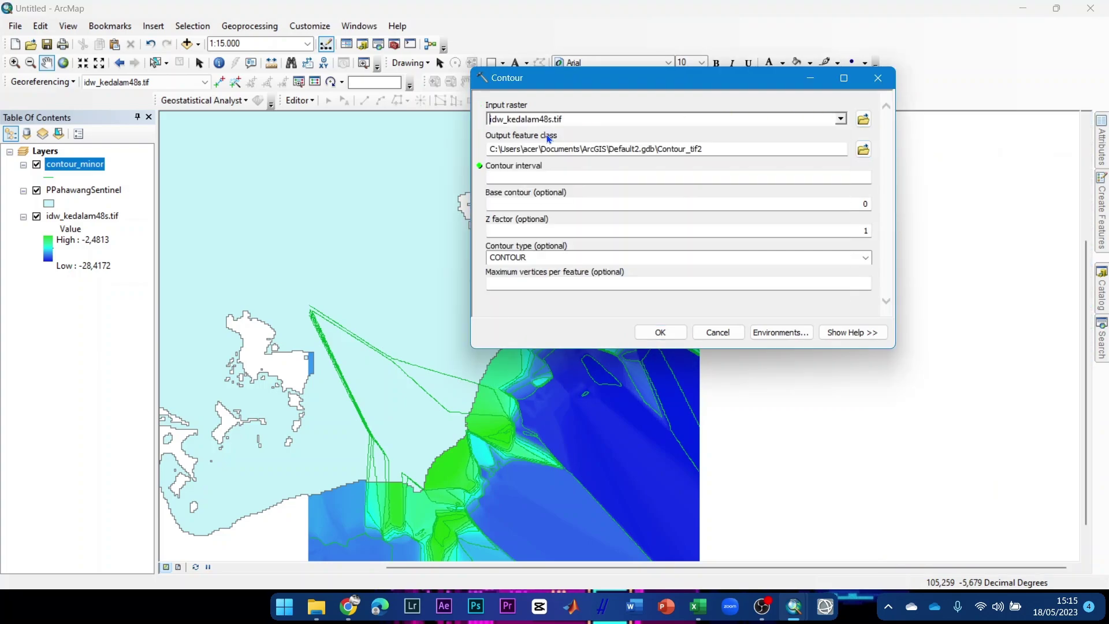
- Save the second contour output as contour_major.shp in the tutor folder, basing the name on contour_minor.shp
click(863, 149)
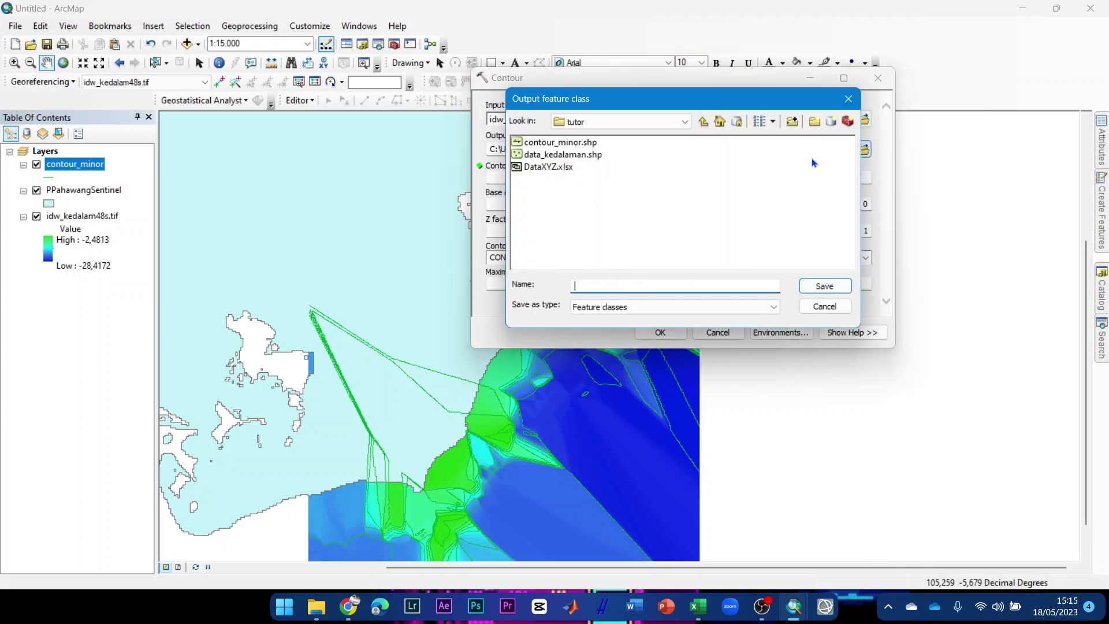
click(568, 144)
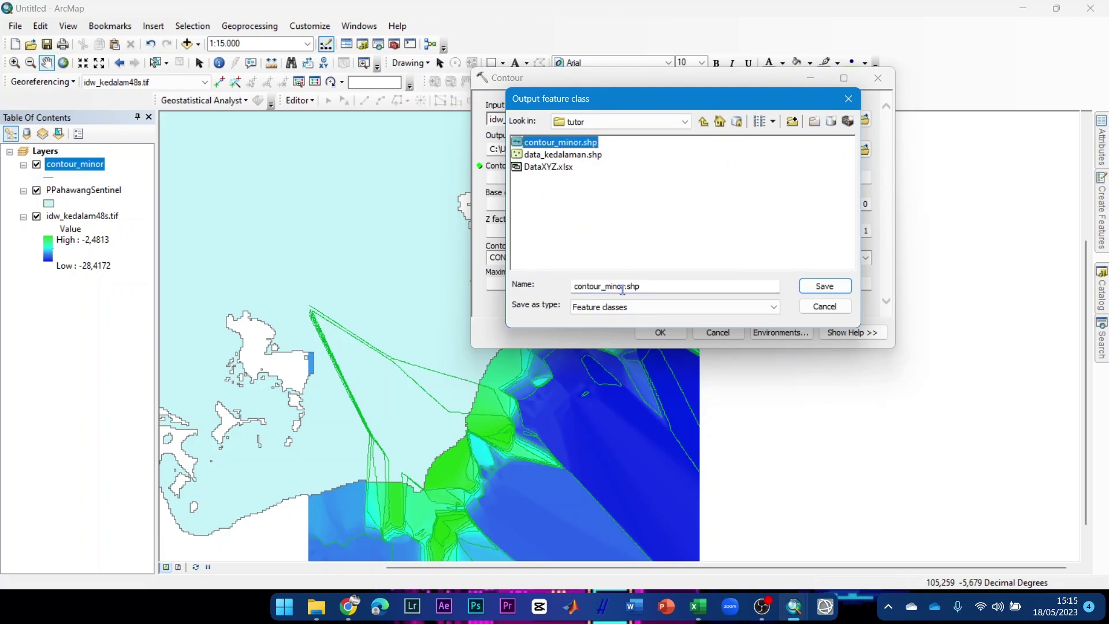
click(622, 286)
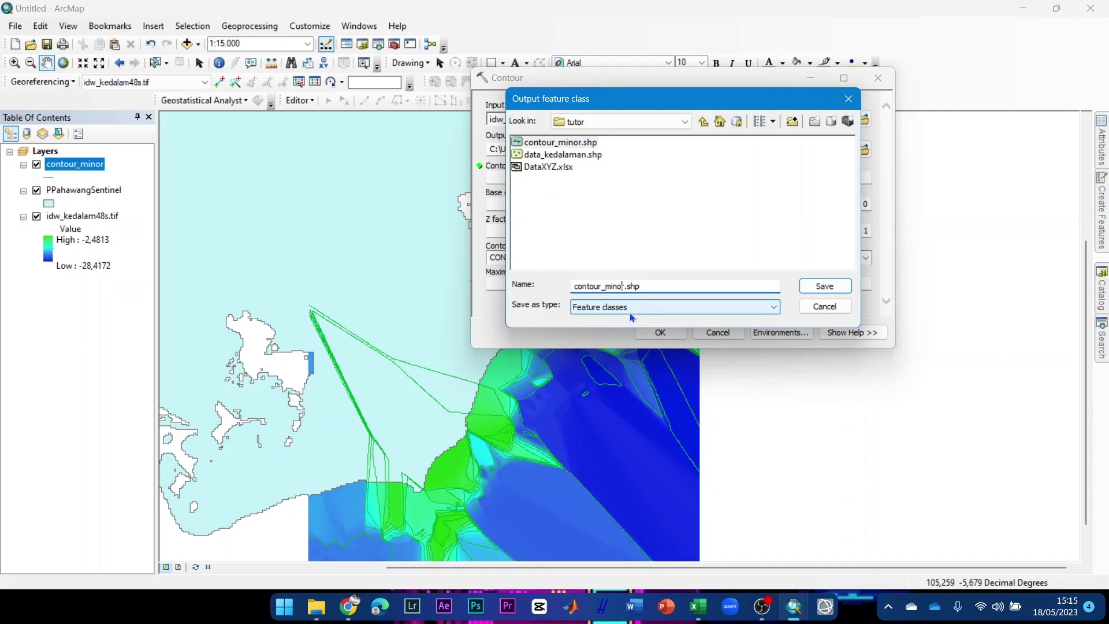
key(BackSpace)
key(BackSpace)
key(BackSpace)
key(BackSpace)
key(BackSpace)
text(major)
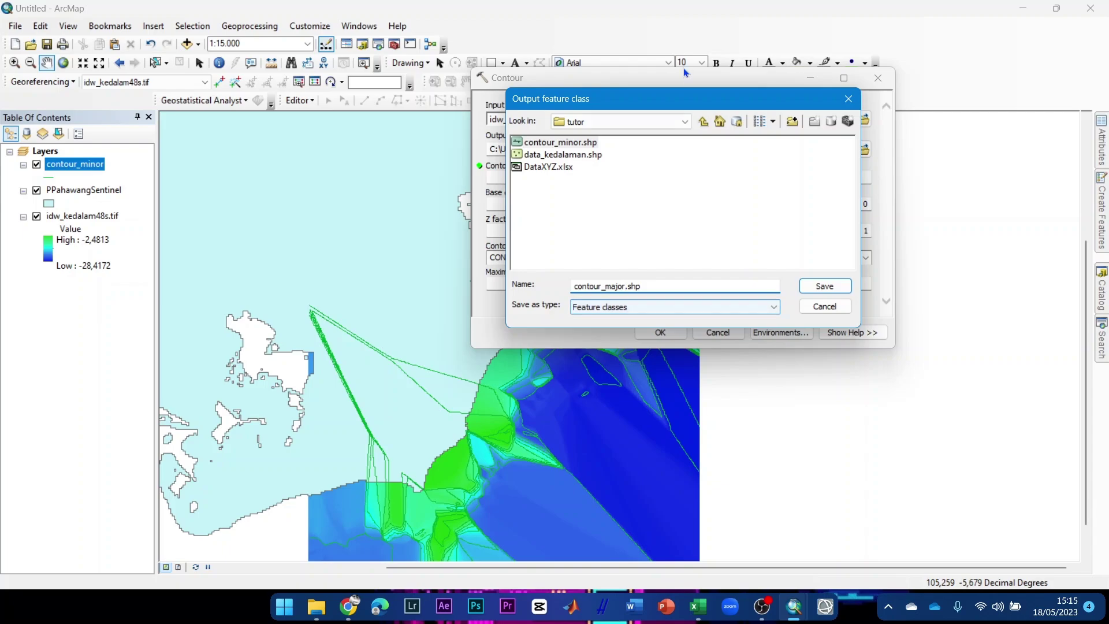
drag(687, 101, 1082, 93)
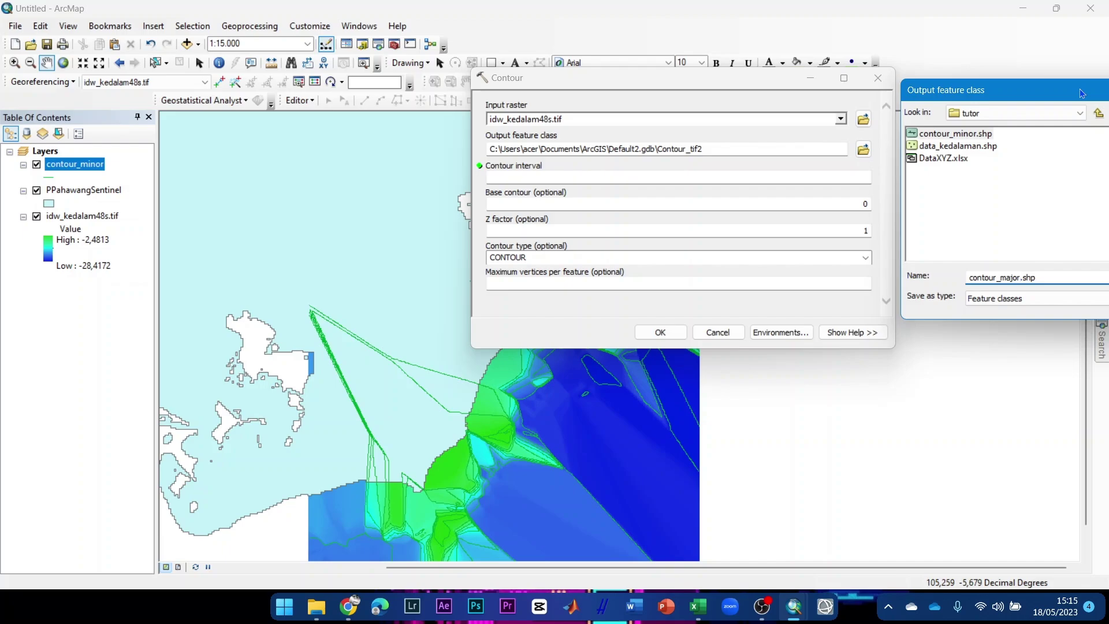
drag(1080, 89, 344, 97)
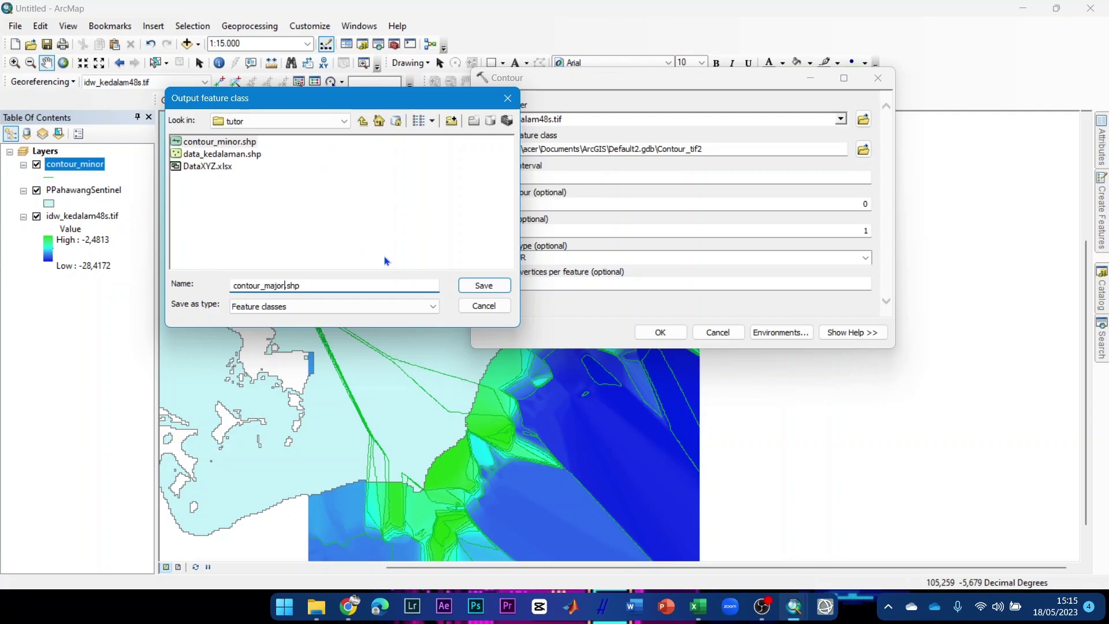
click(310, 286)
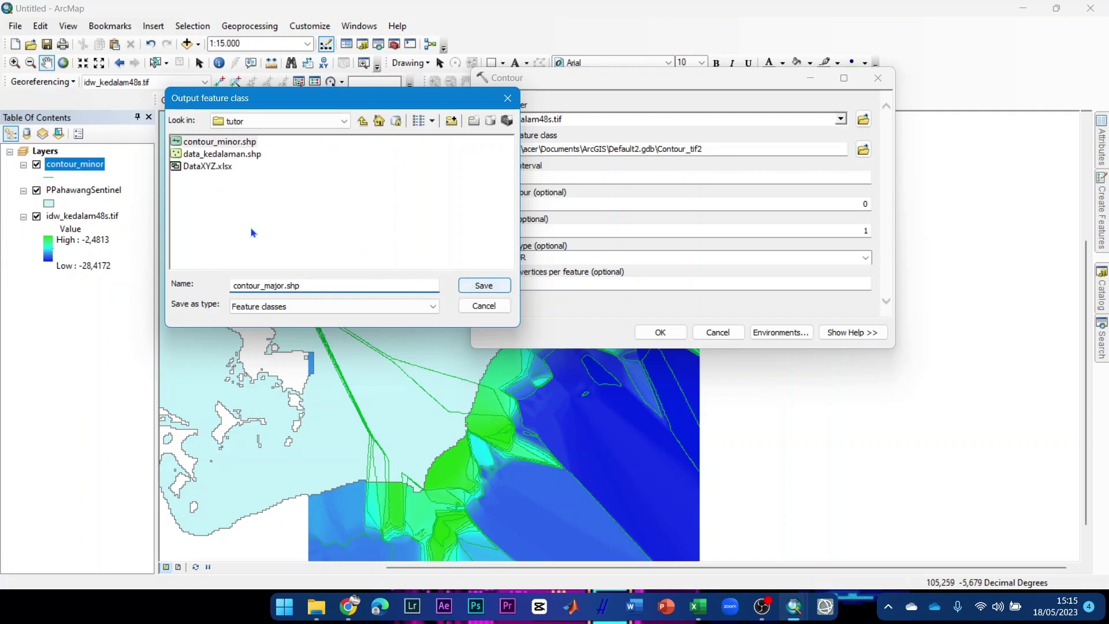
click(477, 288)
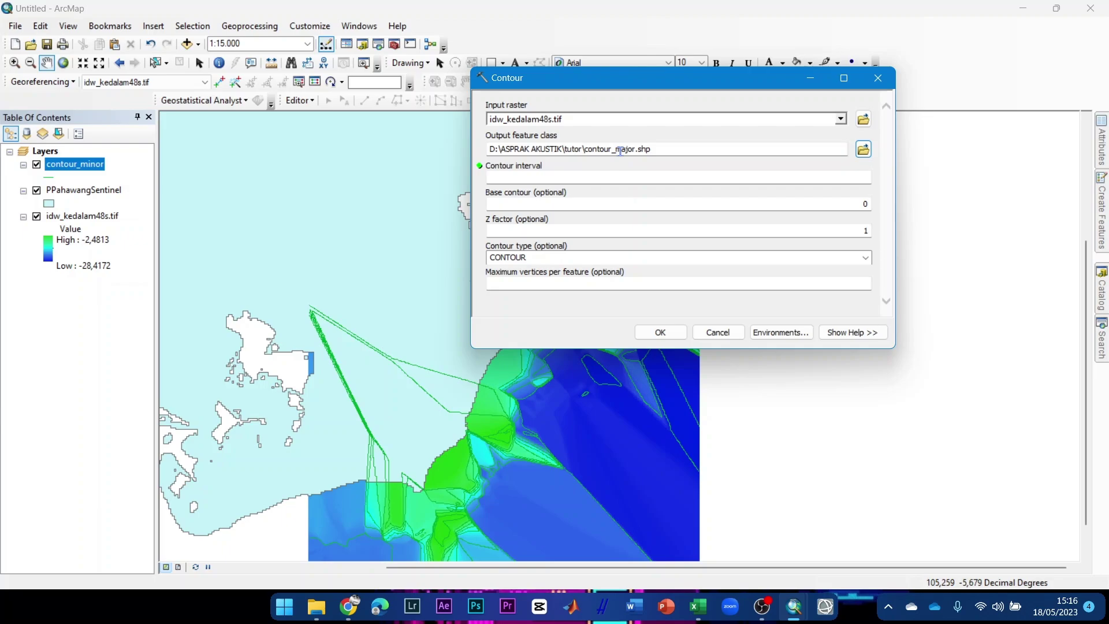
- Set the contour interval to 15 and generate the major contours
click(636, 174)
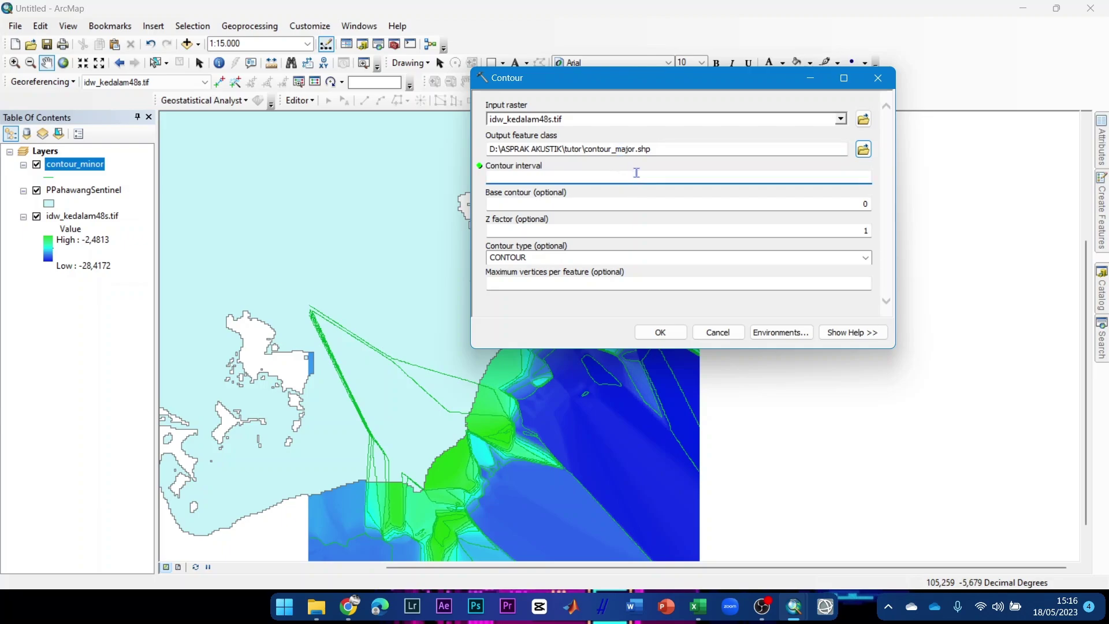
text(15)
click(675, 333)
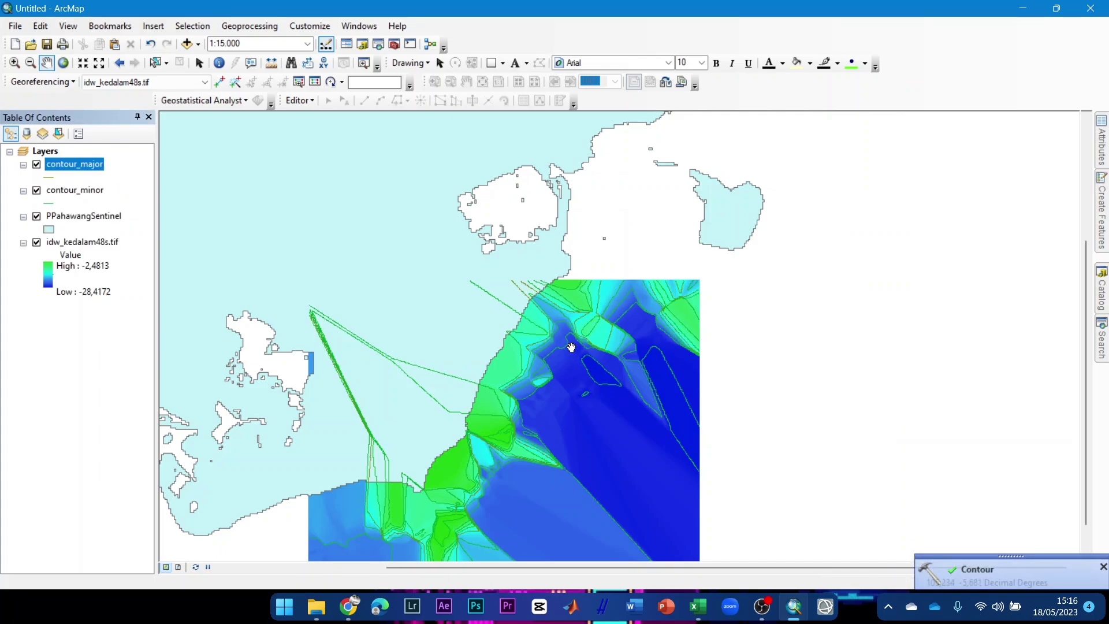
- Inspect how jagged or smooth the major and minor contour lines are along the coast at close range
drag(549, 416, 587, 312)
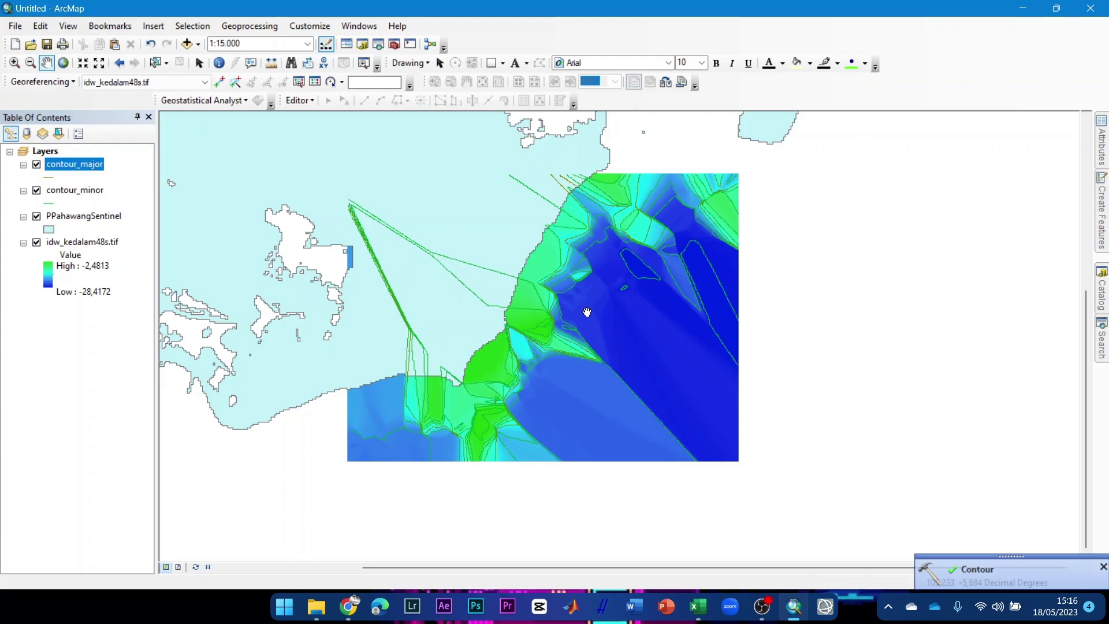
scroll(549, 322, up, 4)
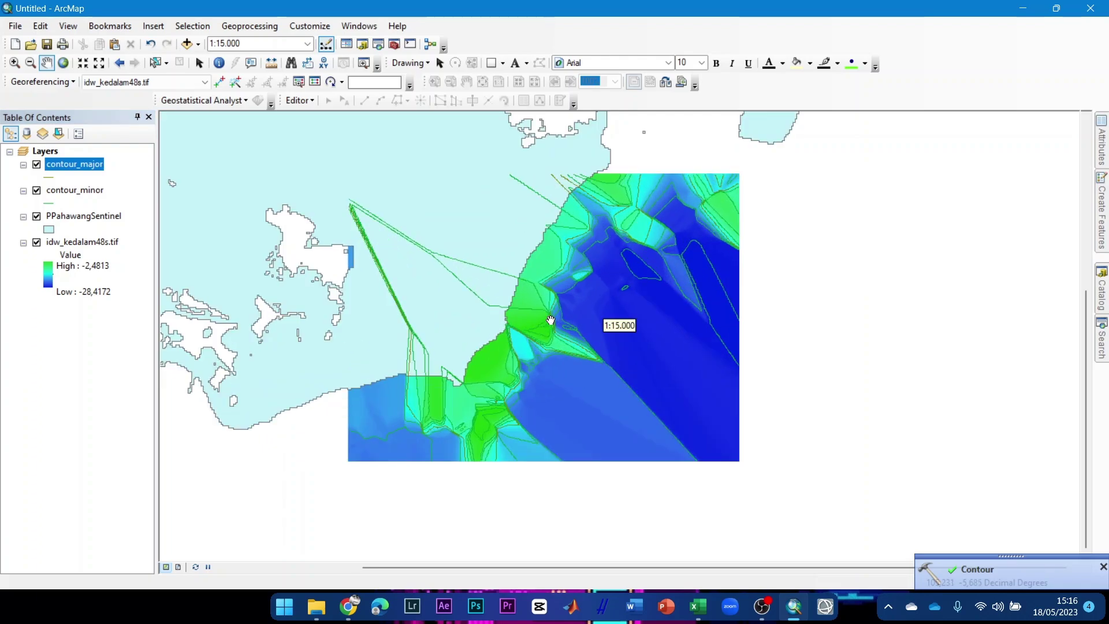
scroll(547, 323, up, 3)
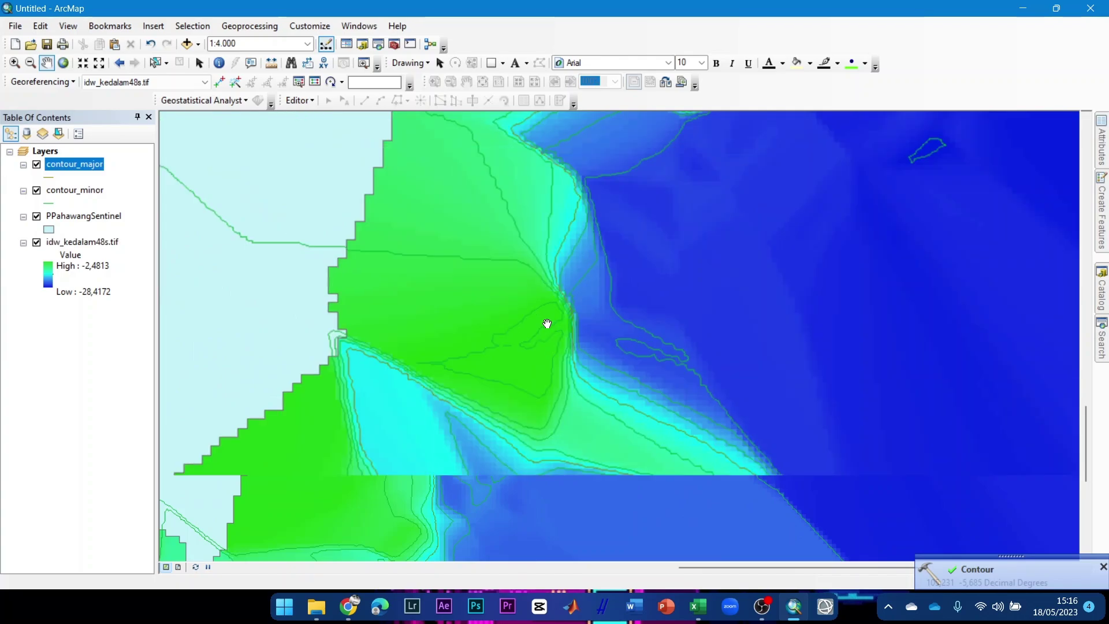
scroll(547, 325, down, 1)
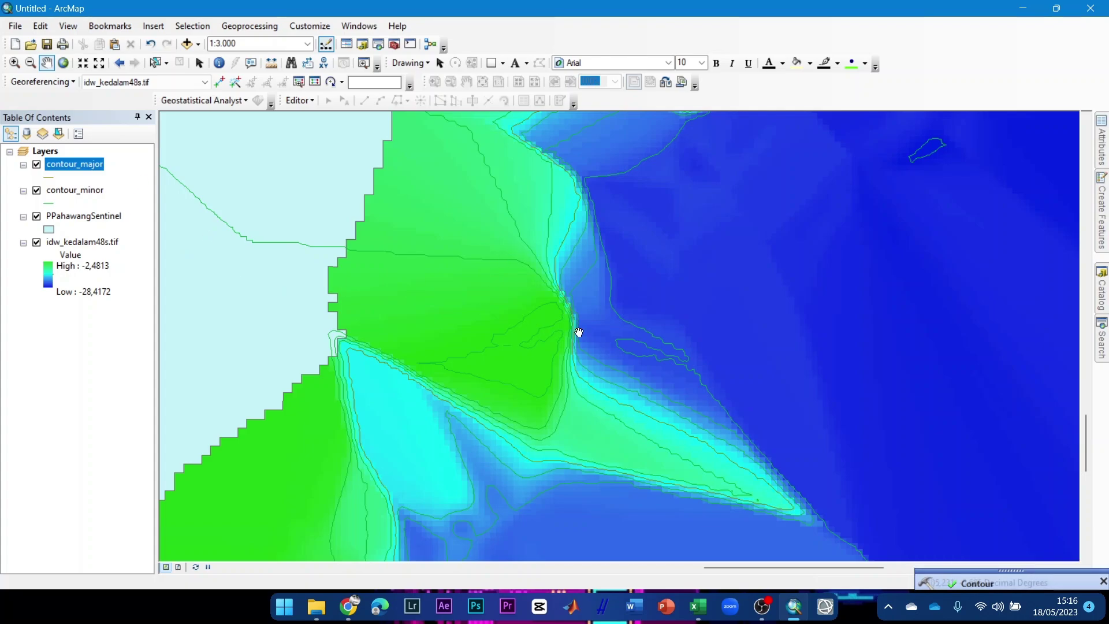
scroll(566, 322, up, 1)
scroll(619, 334, down, 2)
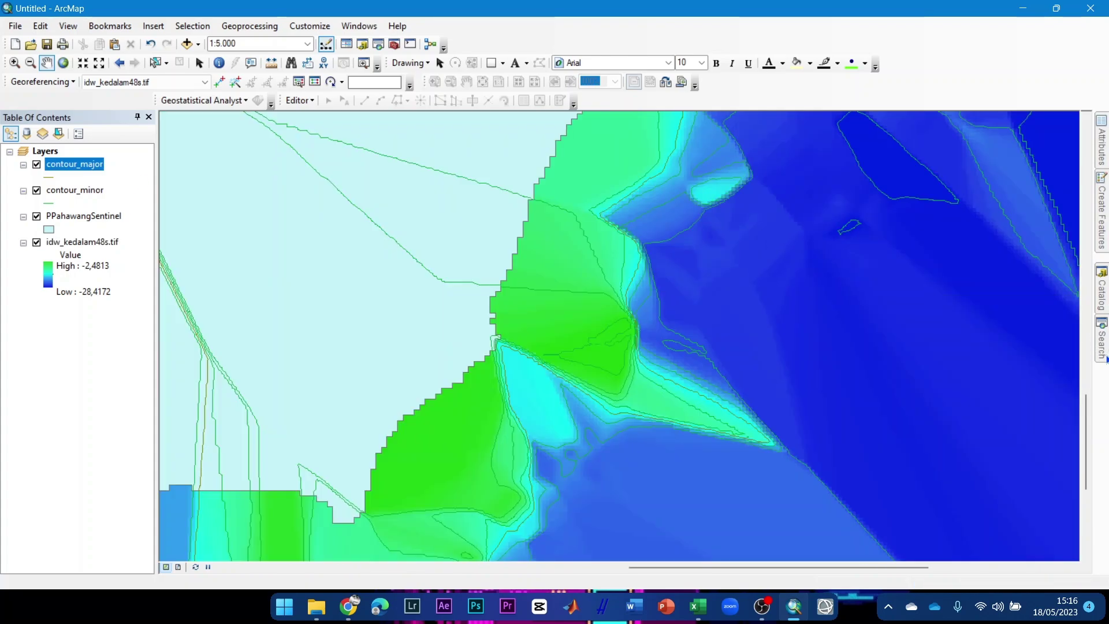
- Search for the Smooth Line (Cartography) tool, open it, and set contour_minor as the input features
mouse_move(1106, 359)
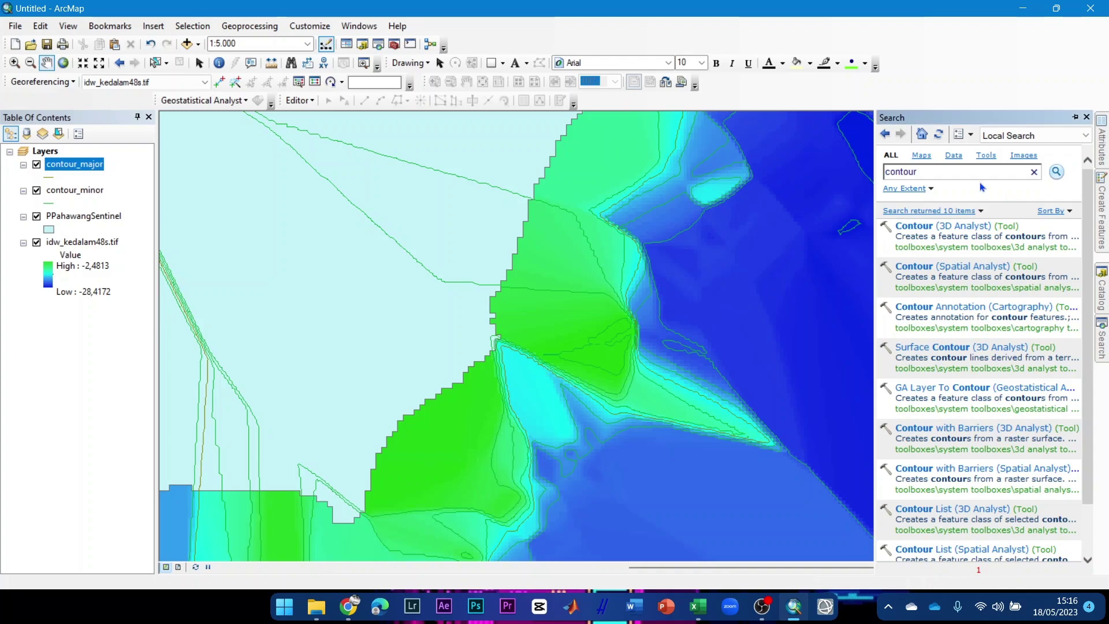
double_click(930, 171)
key(BackSpace)
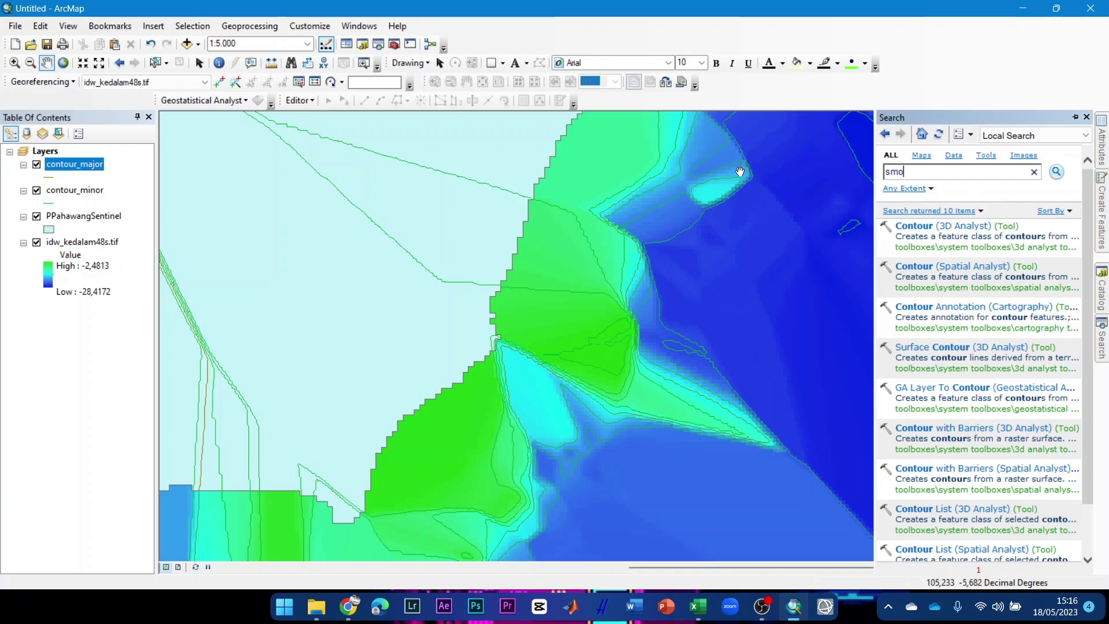
text(smooth line)
key(Return)
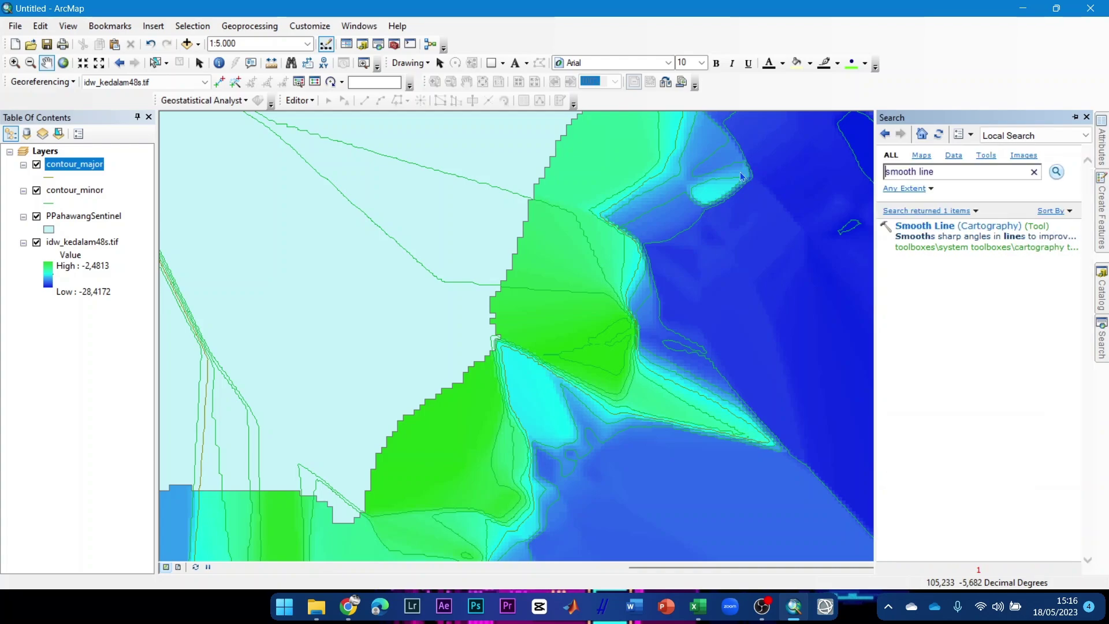
click(957, 227)
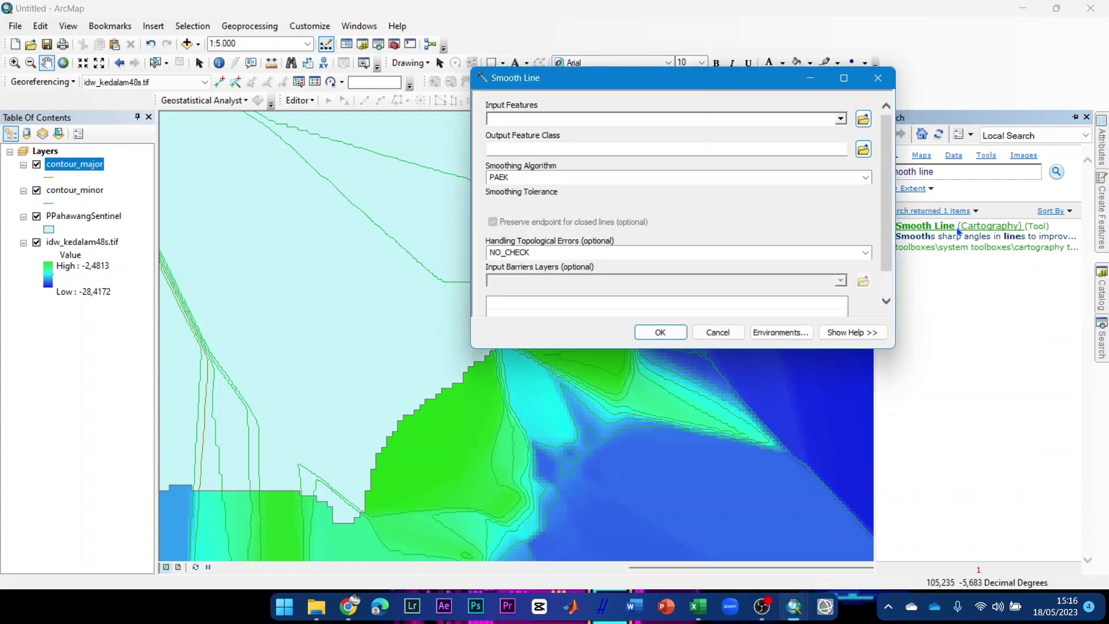
click(841, 119)
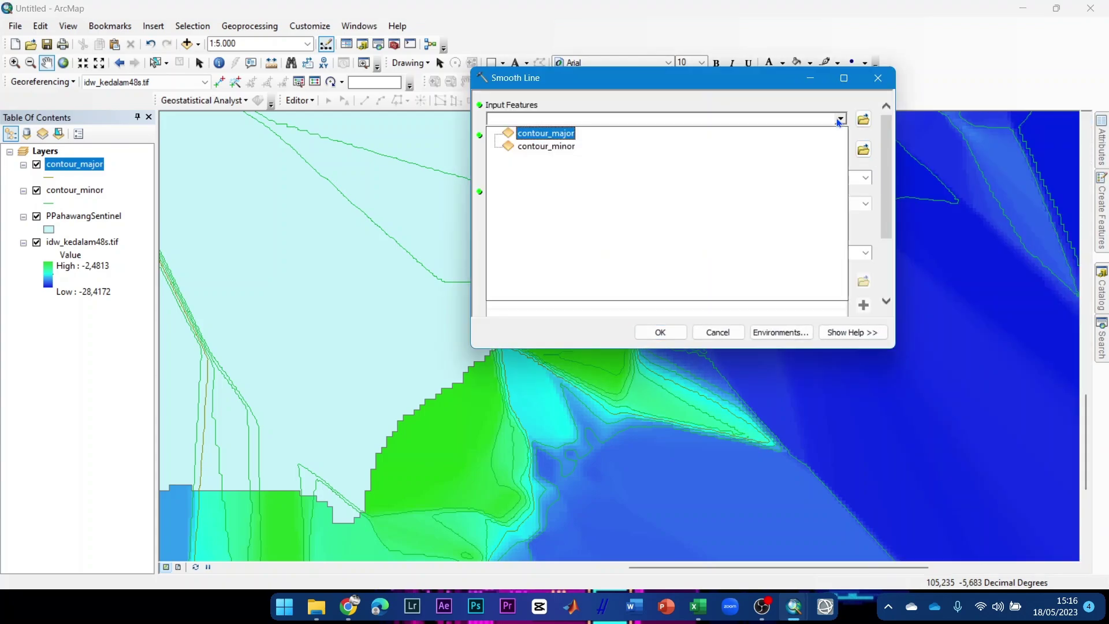
click(568, 146)
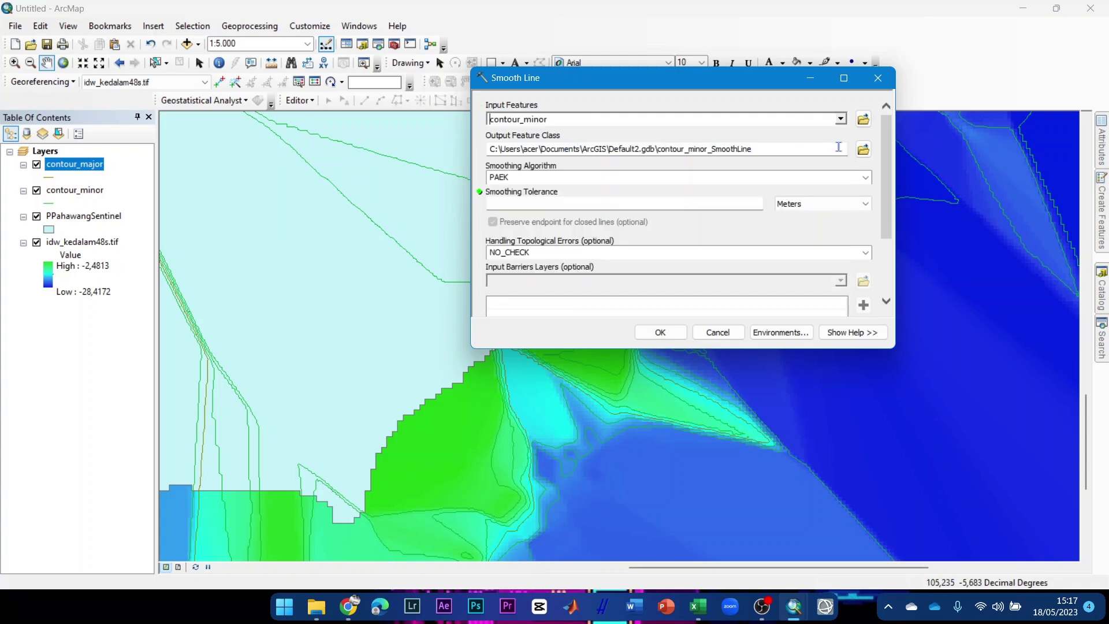
- Save the smoothed output as contour_minor_smooth.shp in the tutor folder, basing the name on contour_minor.shp
click(864, 149)
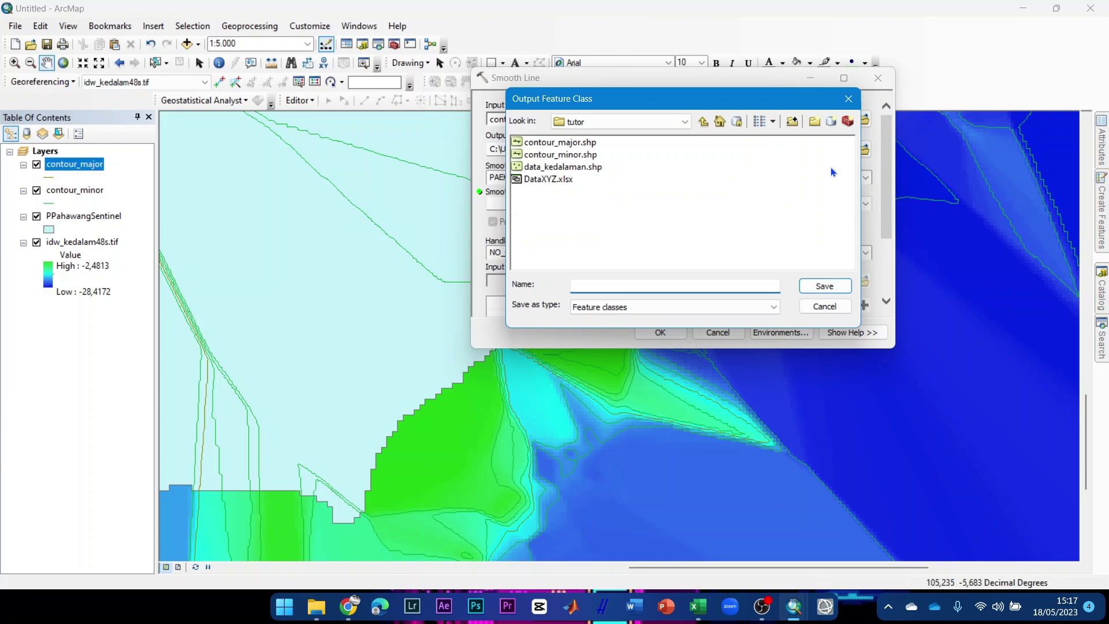
drag(630, 95, 760, 61)
click(693, 122)
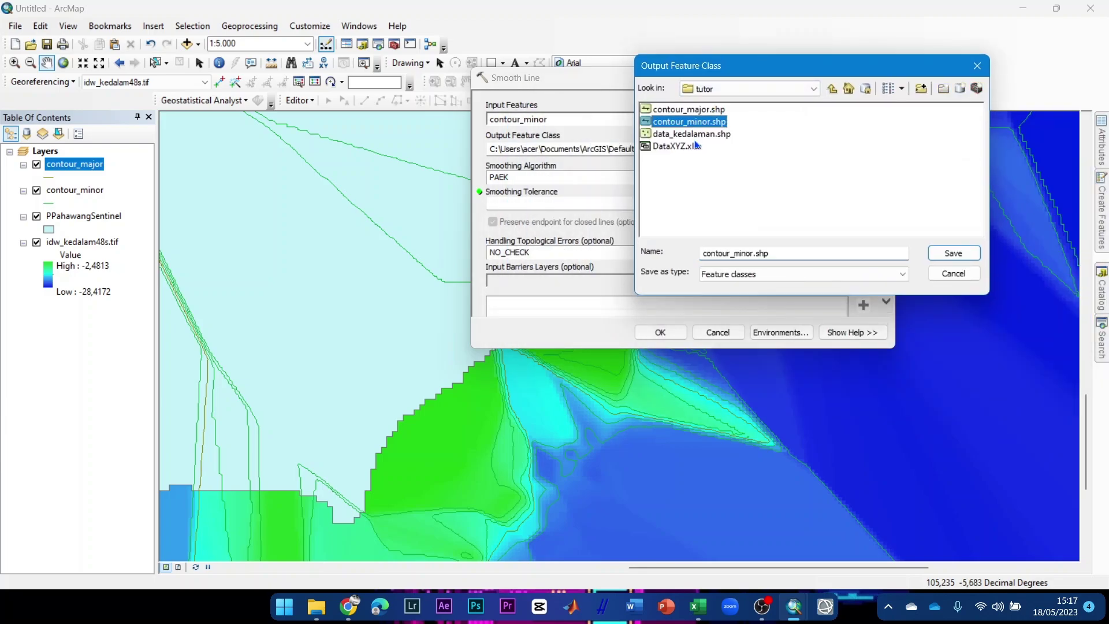
click(754, 253)
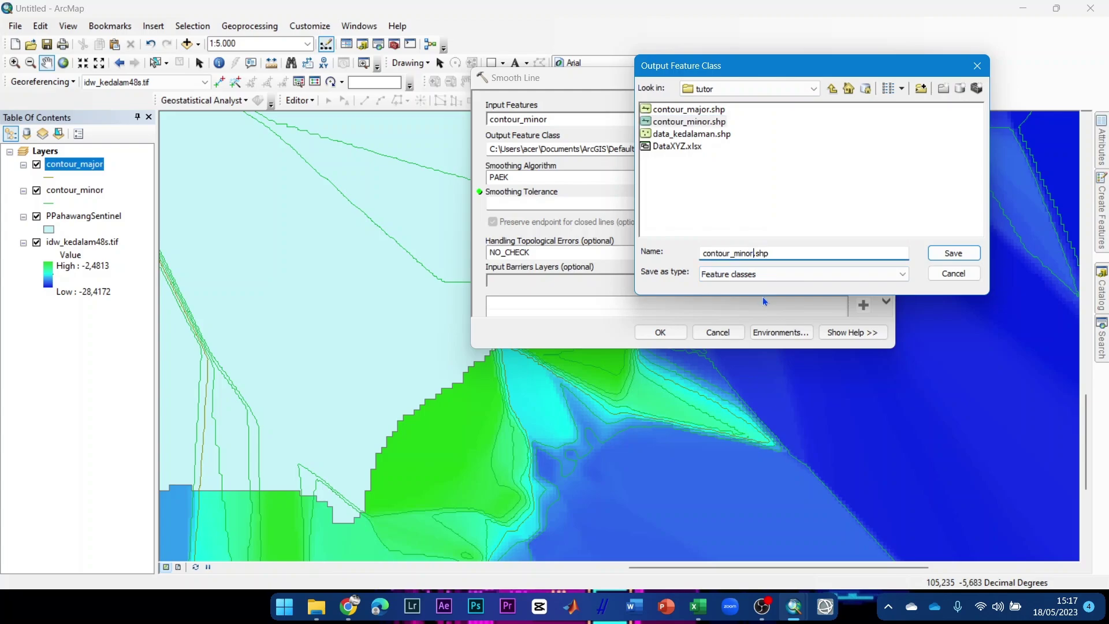
text(_smooth)
click(954, 253)
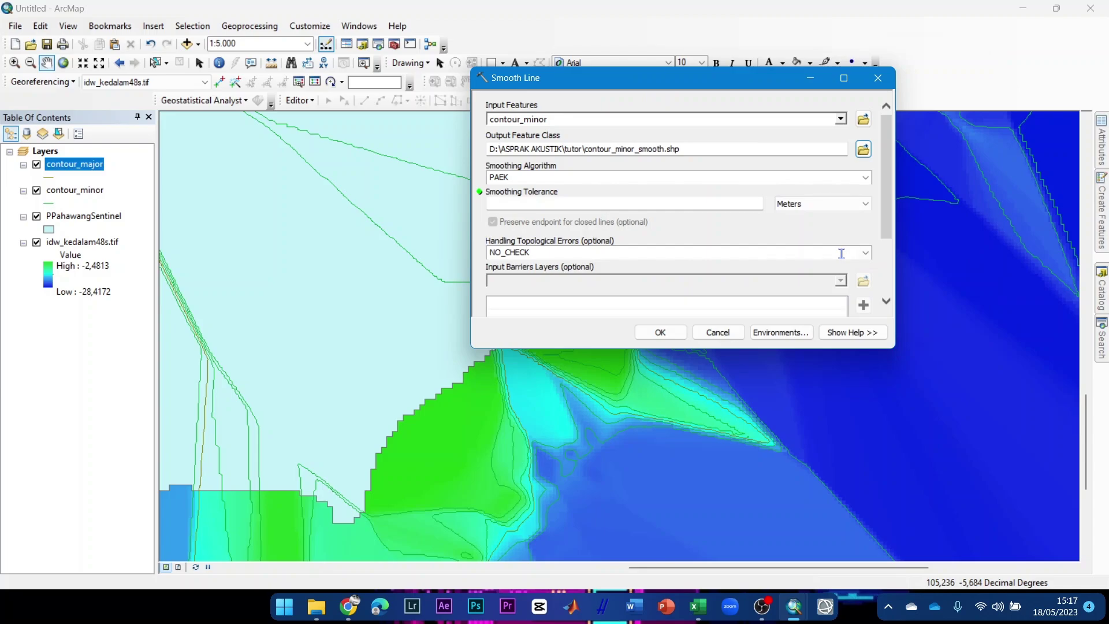
- Set the smoothing tolerance to 100 meters and run Smooth Line on the minor contours
click(513, 203)
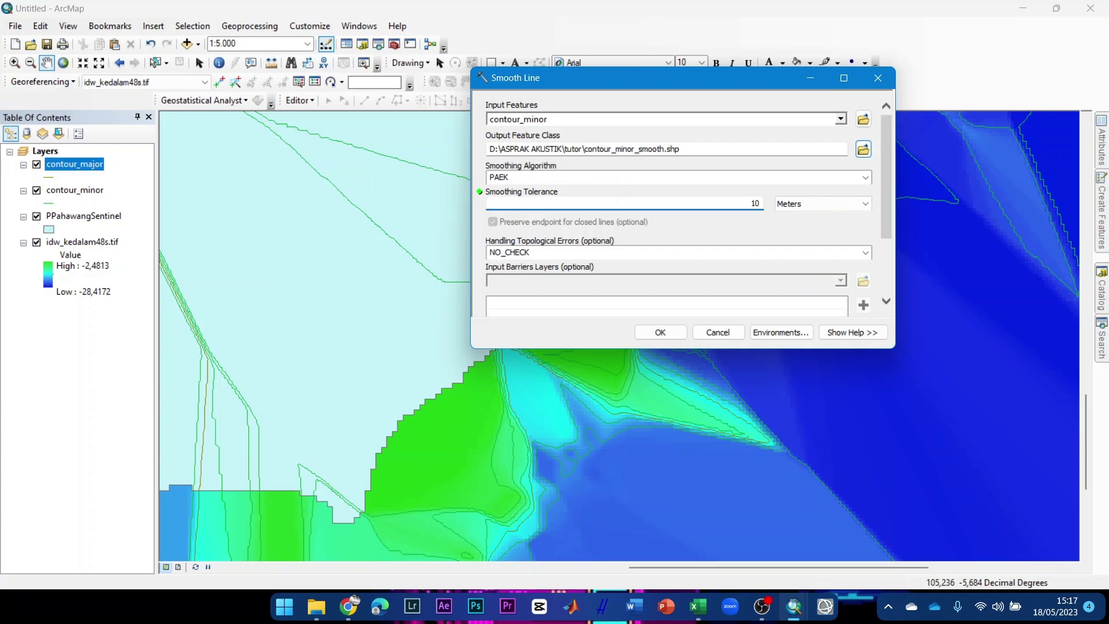
click(832, 206)
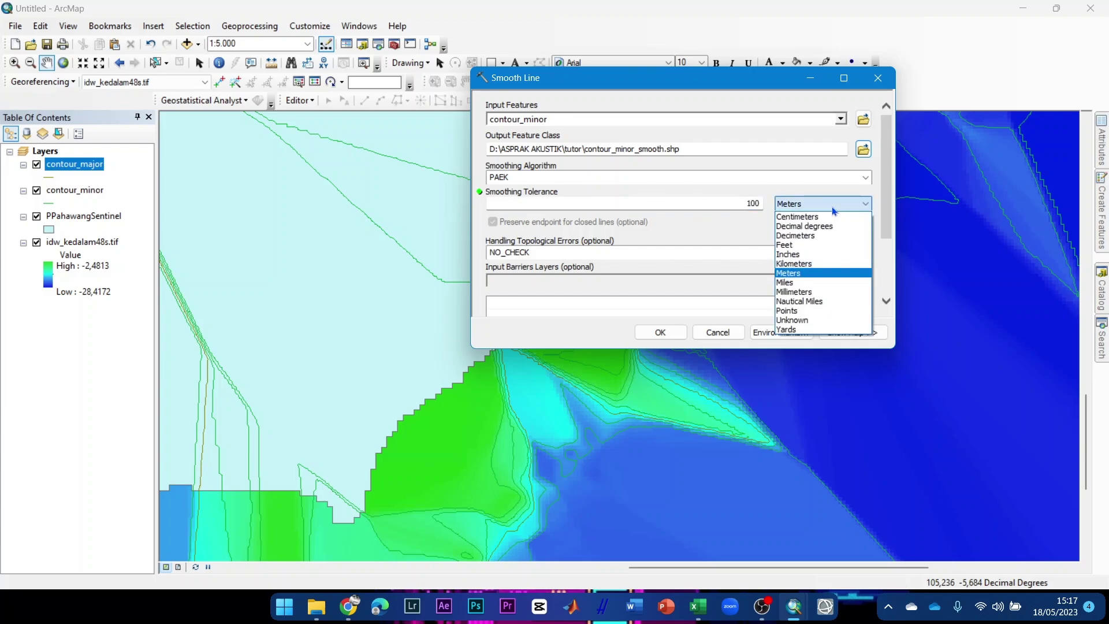
click(827, 276)
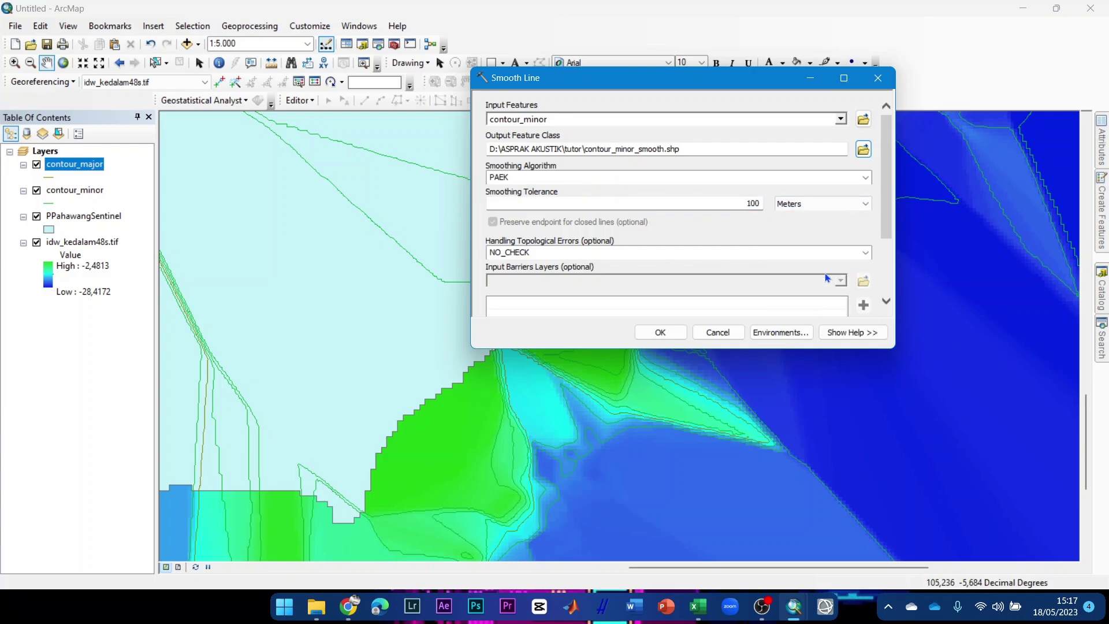
click(672, 334)
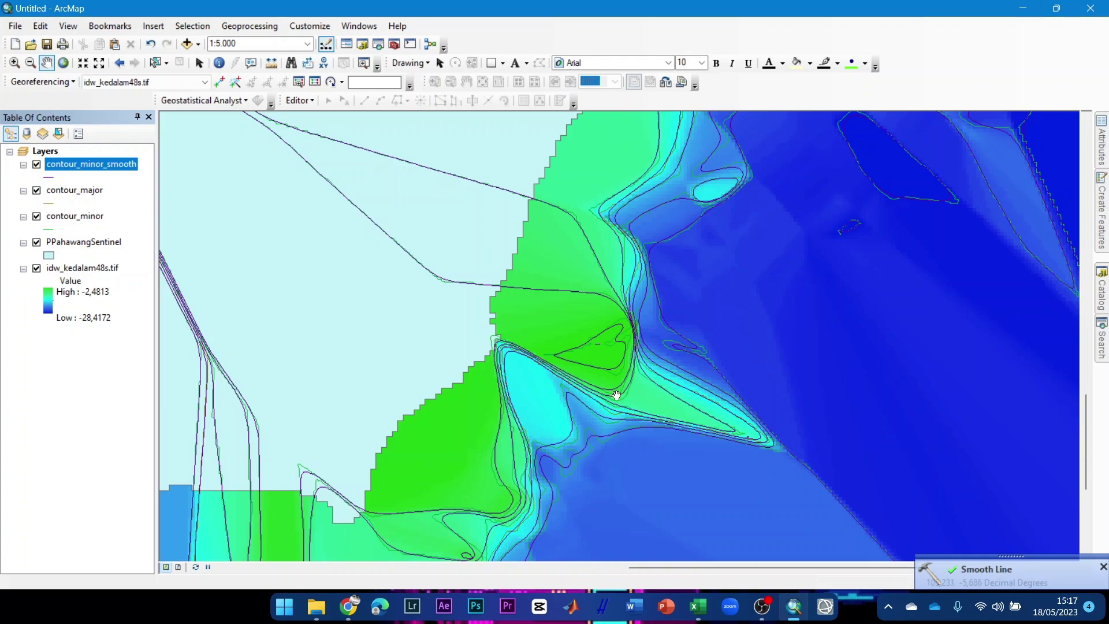
- Toggle the original contour_minor layer to compare it with the smoothed lines, and leave it hidden
click(38, 217)
click(39, 217)
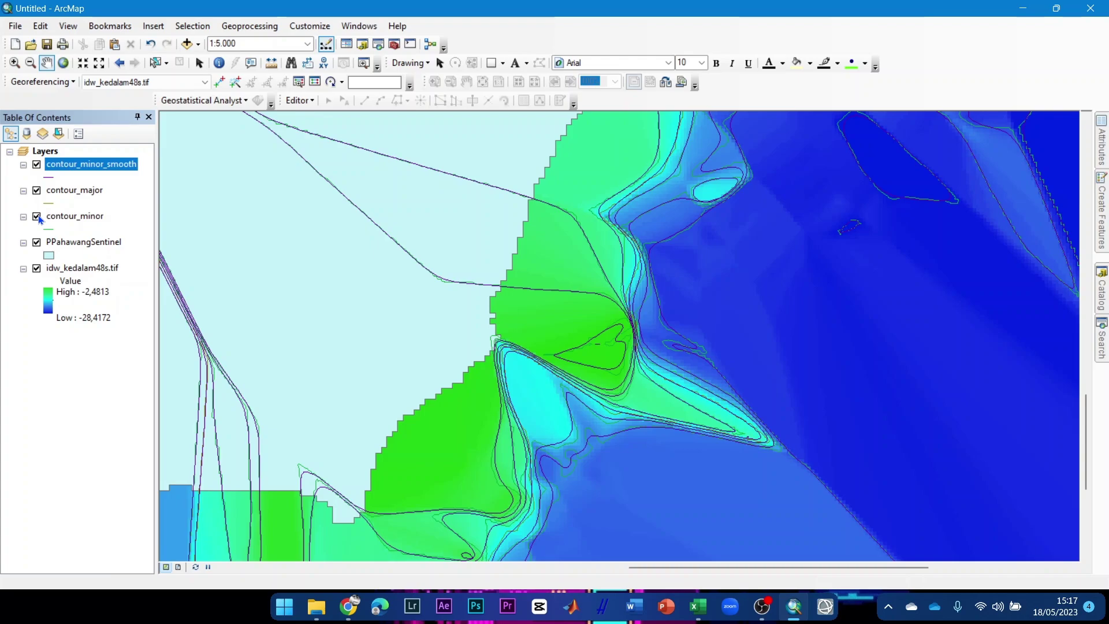
click(38, 217)
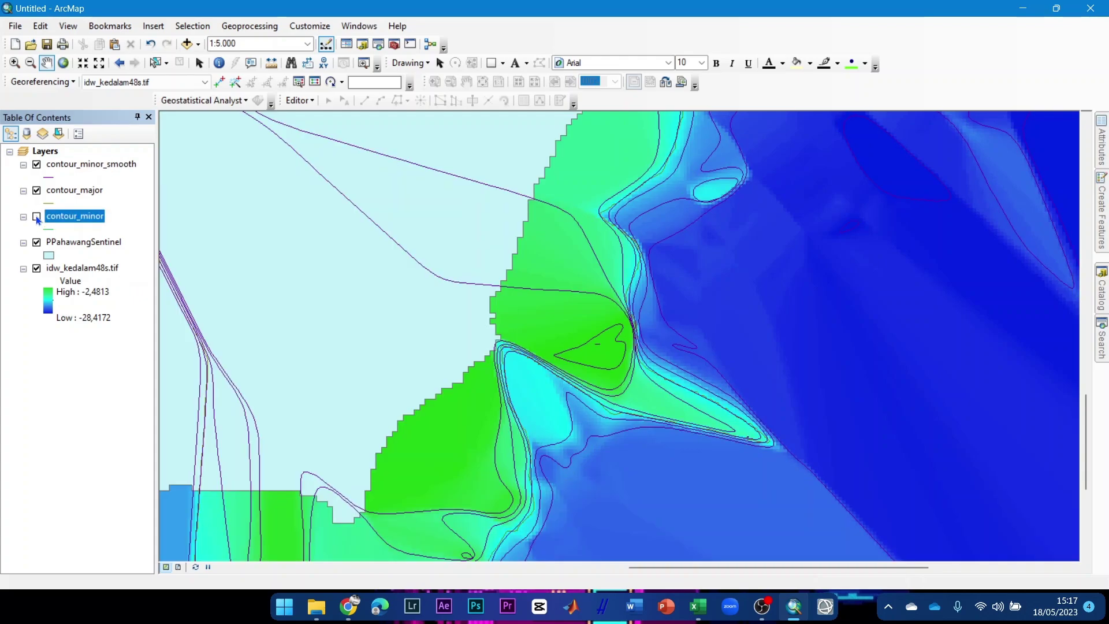
click(37, 218)
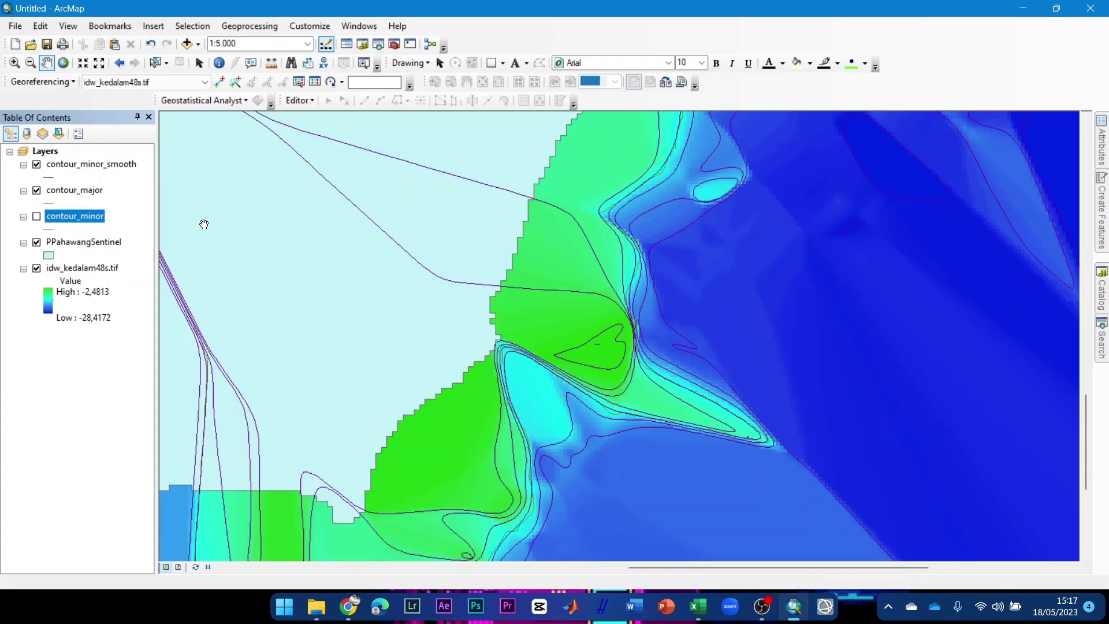
- Open the Smooth Line (Cartography) tool again and set contour_major as the input features
click(1103, 346)
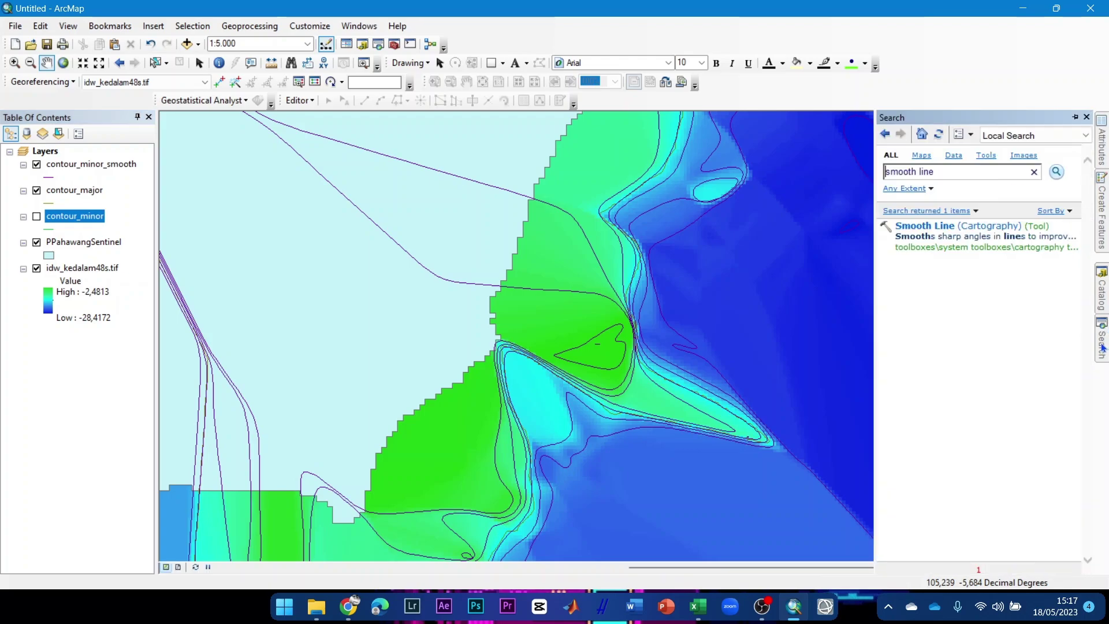
click(933, 227)
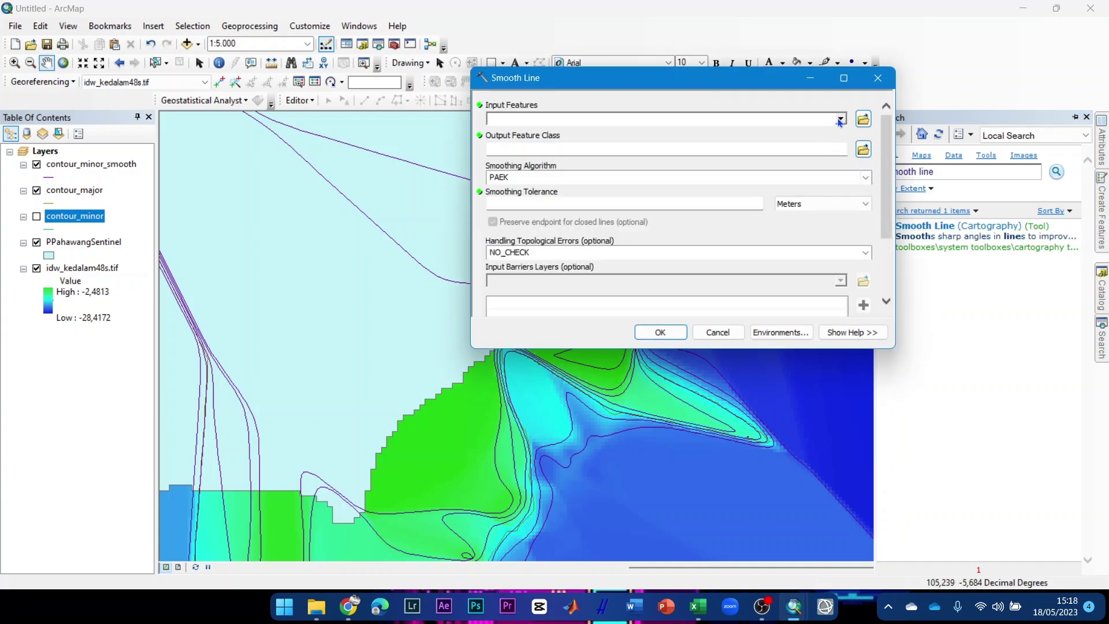
click(839, 120)
click(558, 146)
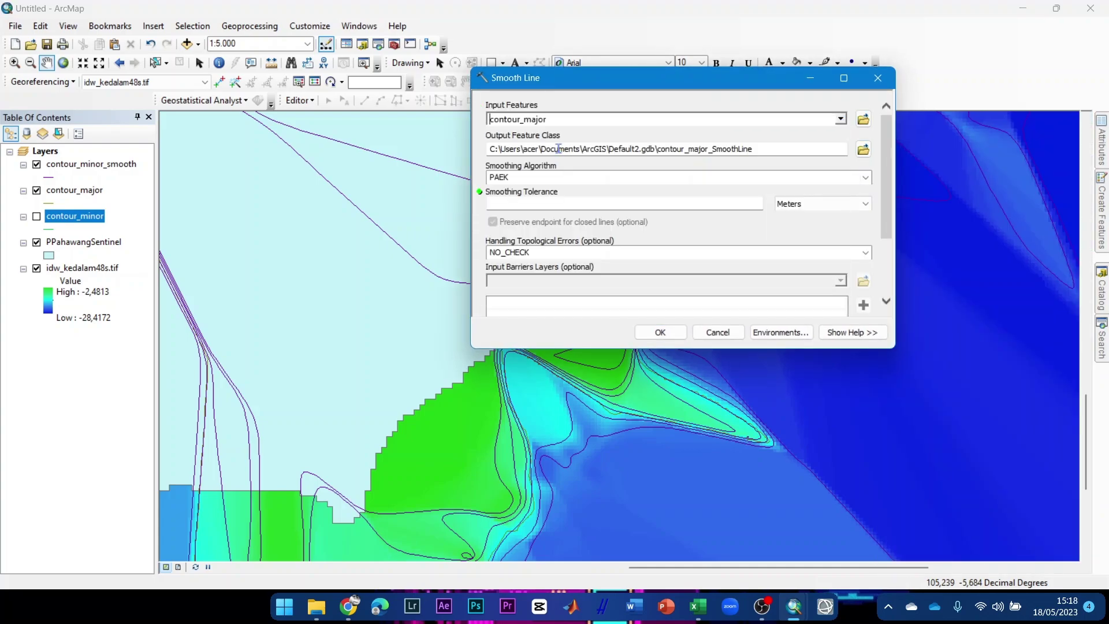
- Save the smoothed output as contour_major_smooth.shp in the tutor folder, basing the name on contour_major.shp
click(863, 149)
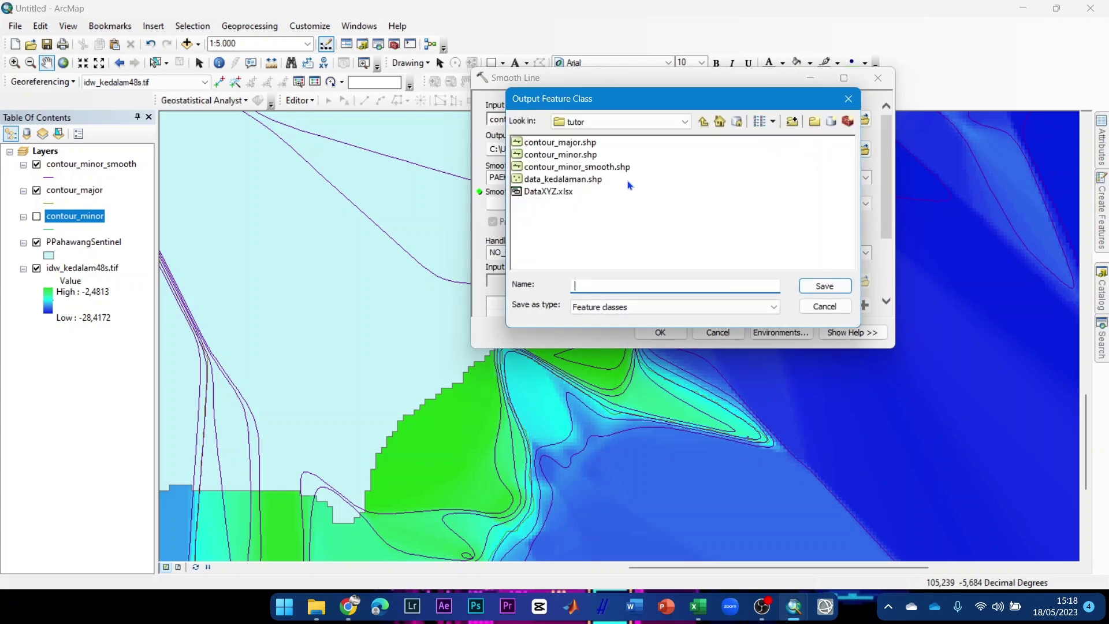
click(567, 146)
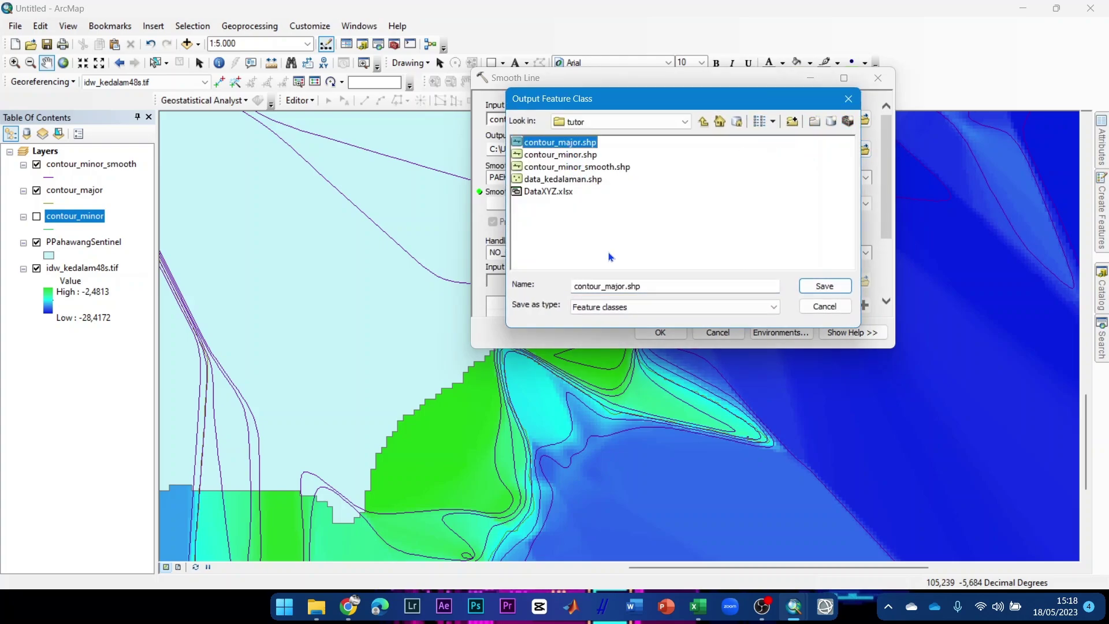
click(624, 287)
text(_)
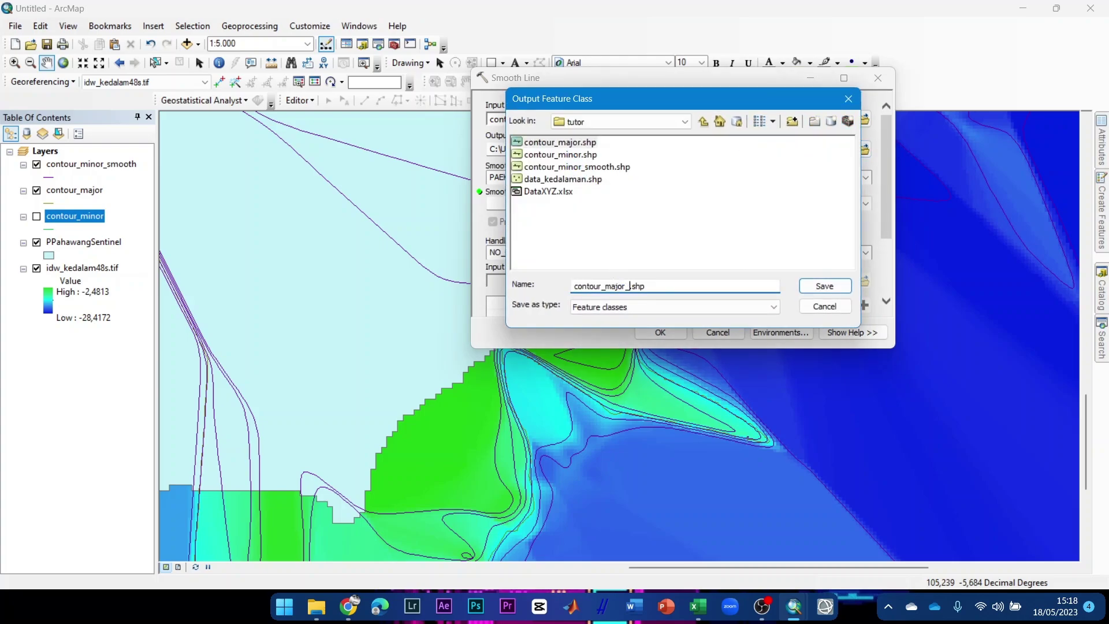
text(smooth)
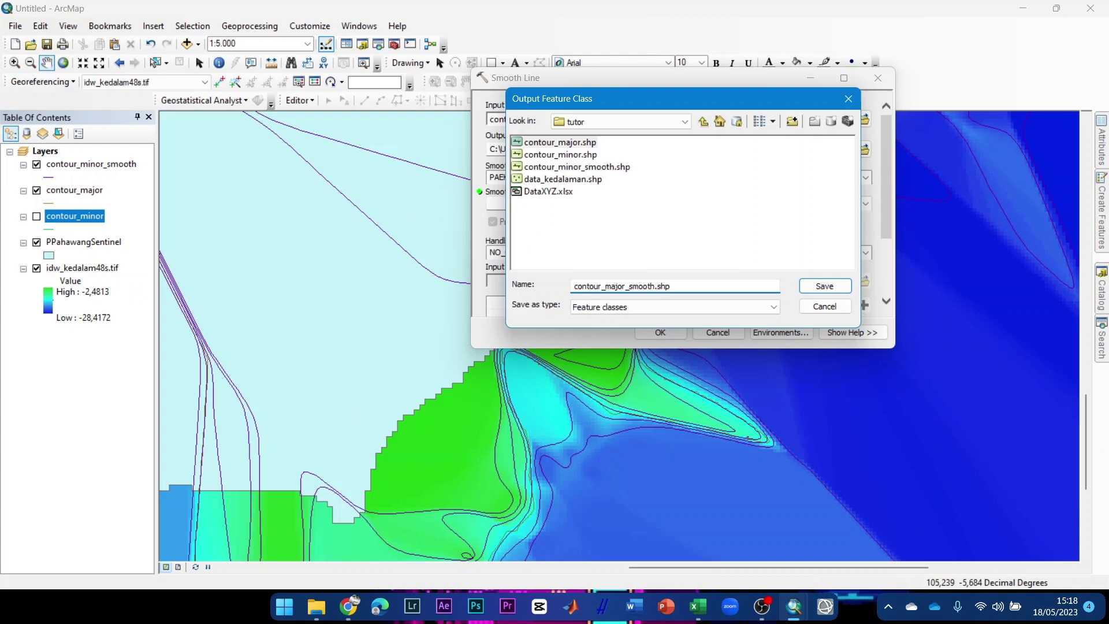
click(830, 287)
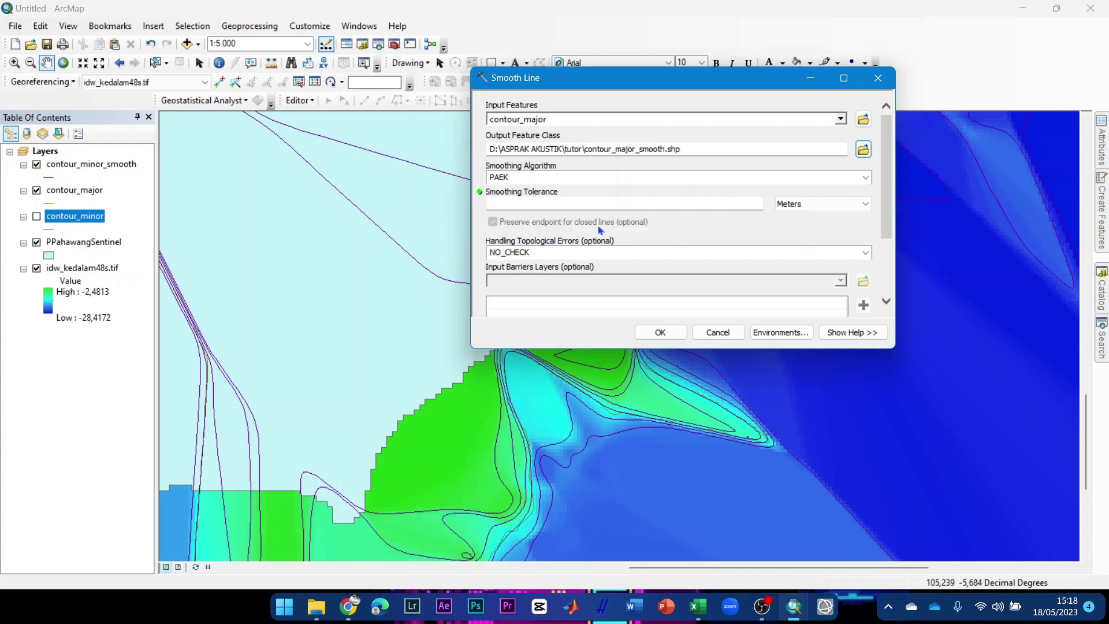
- Set the smoothing tolerance to 100 meters and run Smooth Line on the major contours
click(600, 203)
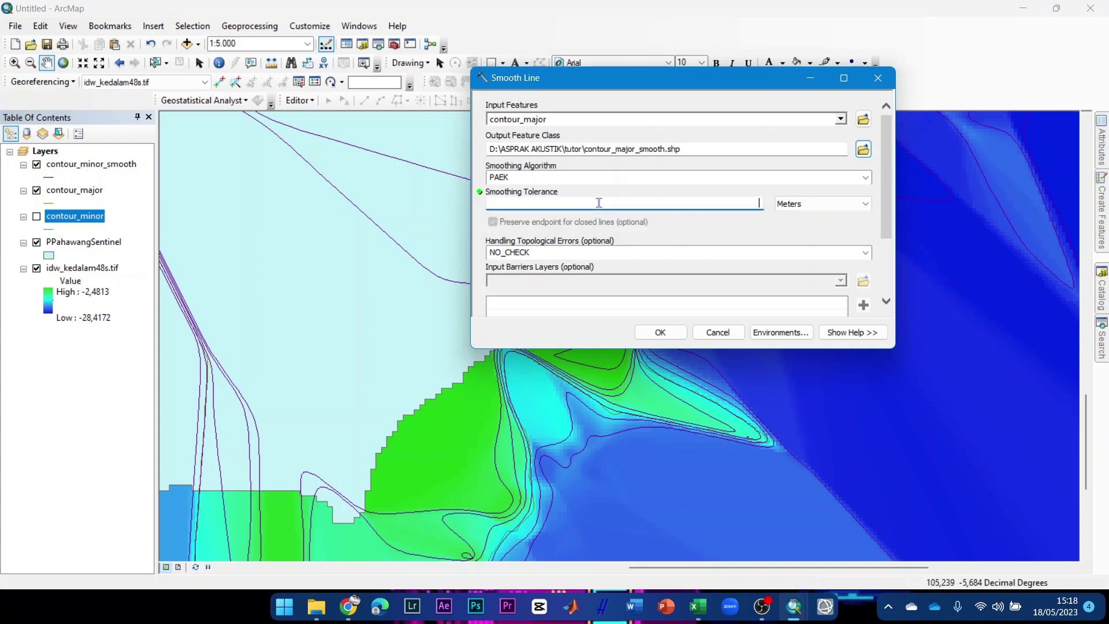
text(100)
click(839, 205)
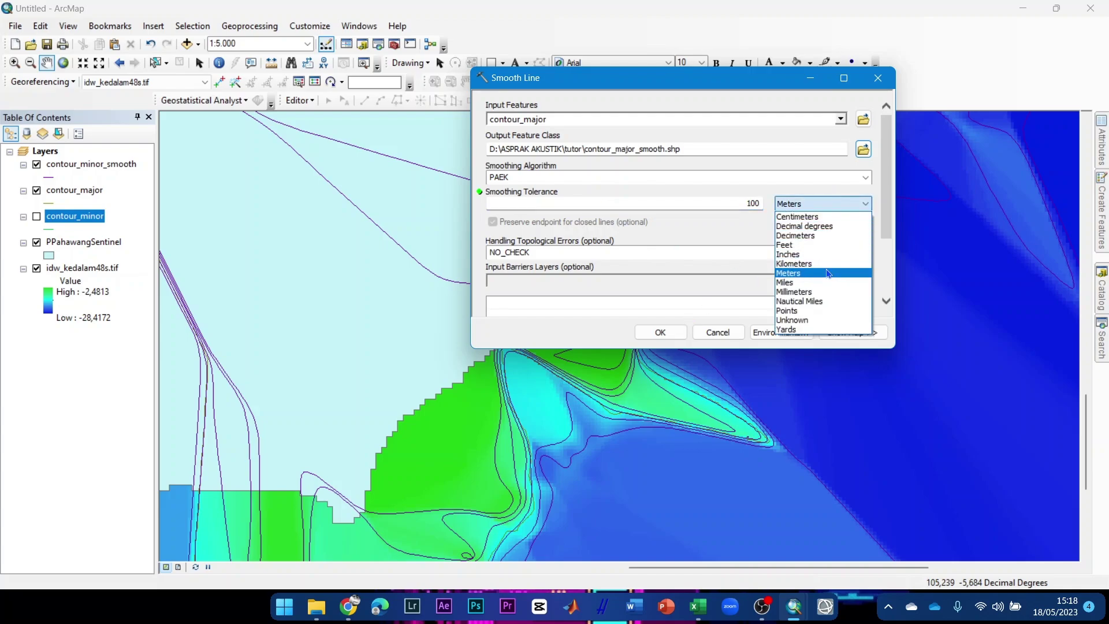
click(831, 272)
click(677, 332)
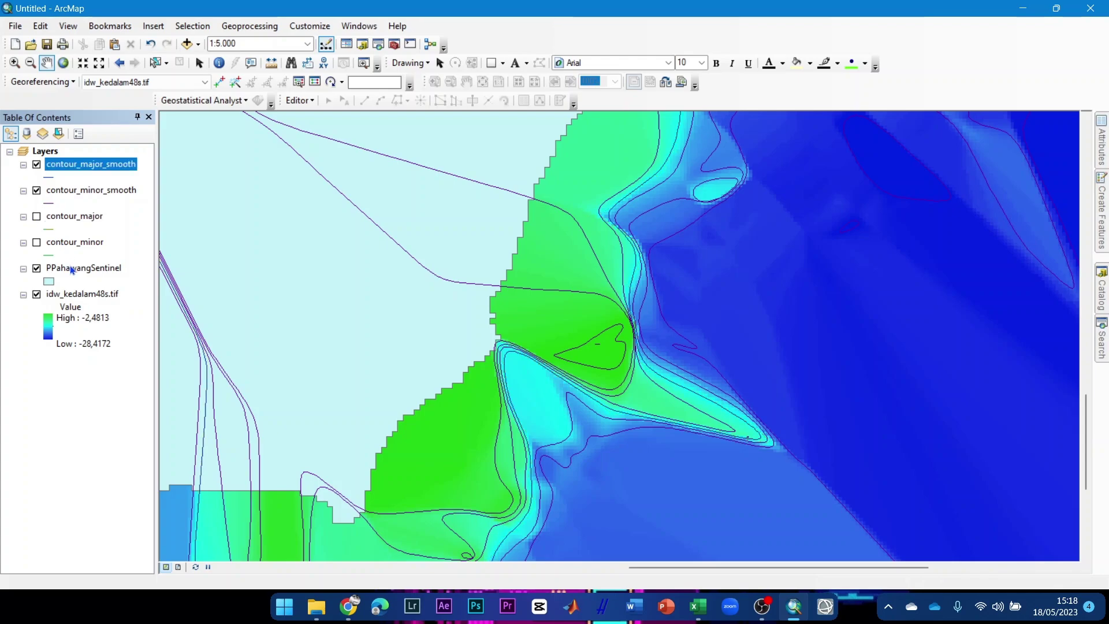
- Reorder the layers so PPahawangSentinel and idw_kedalam48s.tif sit above the original contour_major and contour_minor layers
drag(74, 273, 75, 211)
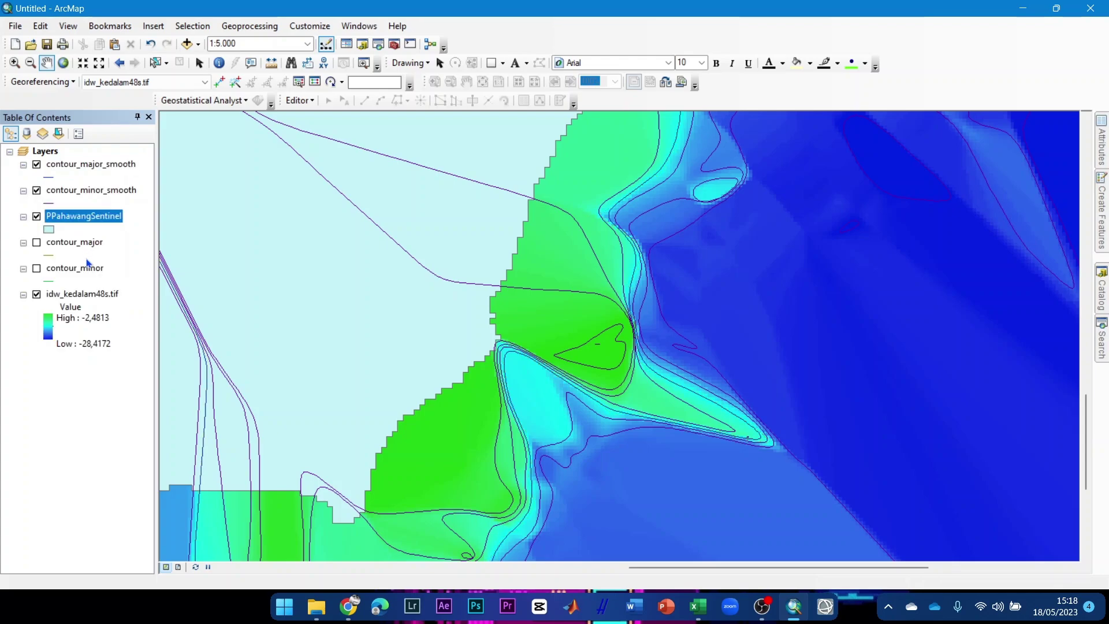
drag(81, 296, 76, 237)
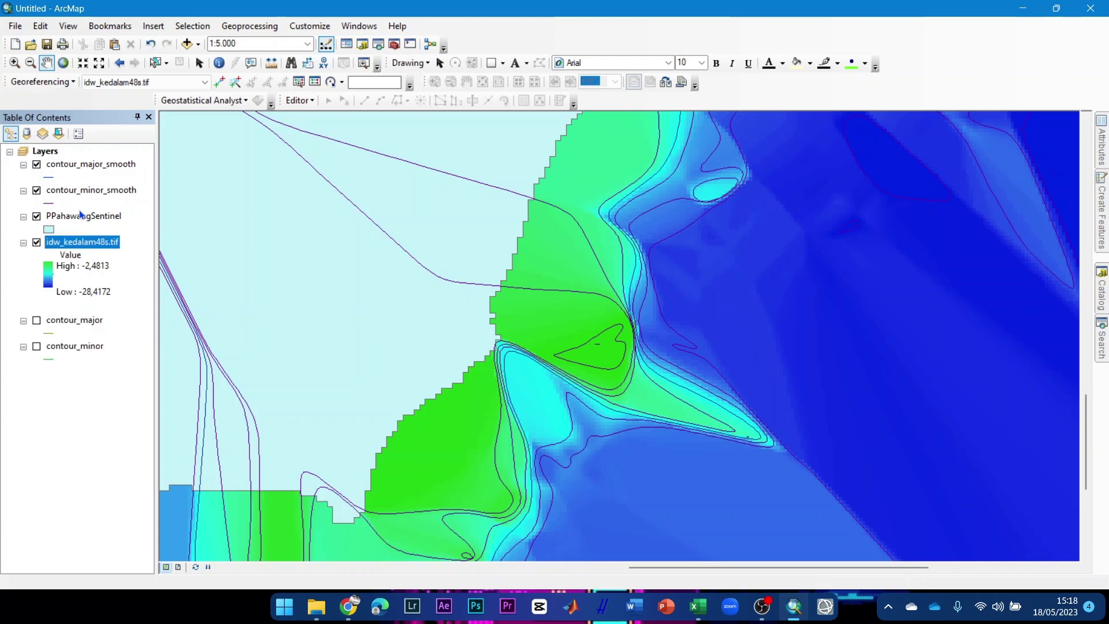
- Place the PPahawangSentinel layer above all other layers so the land covers the contour lines crossing it
scroll(525, 376, down, 1)
scroll(527, 380, up, 3)
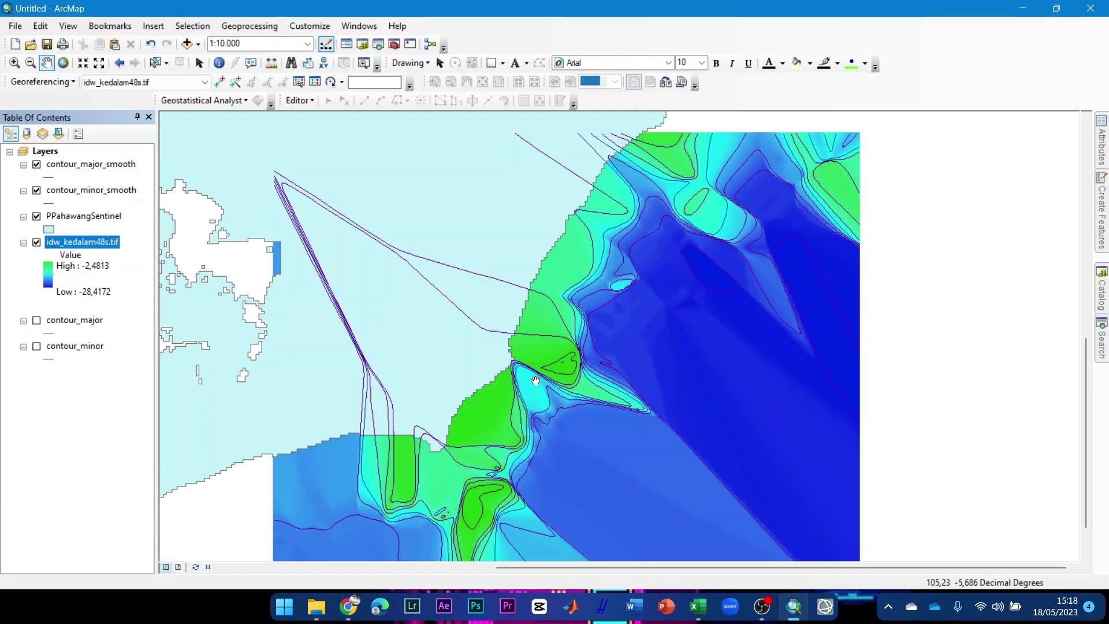
drag(528, 381, 531, 304)
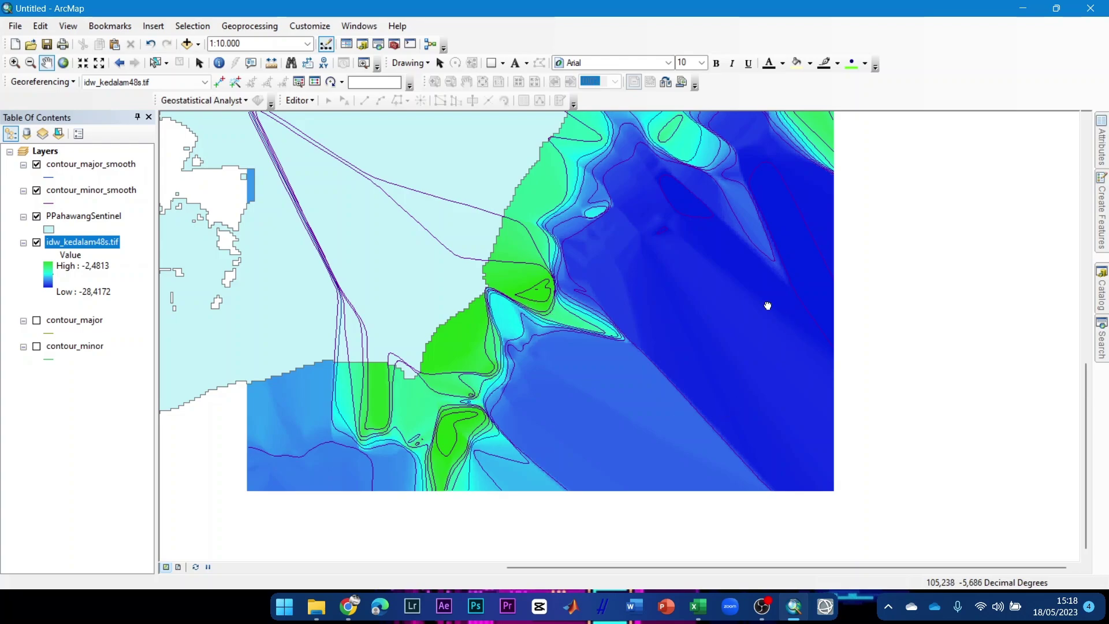
drag(768, 306, 835, 416)
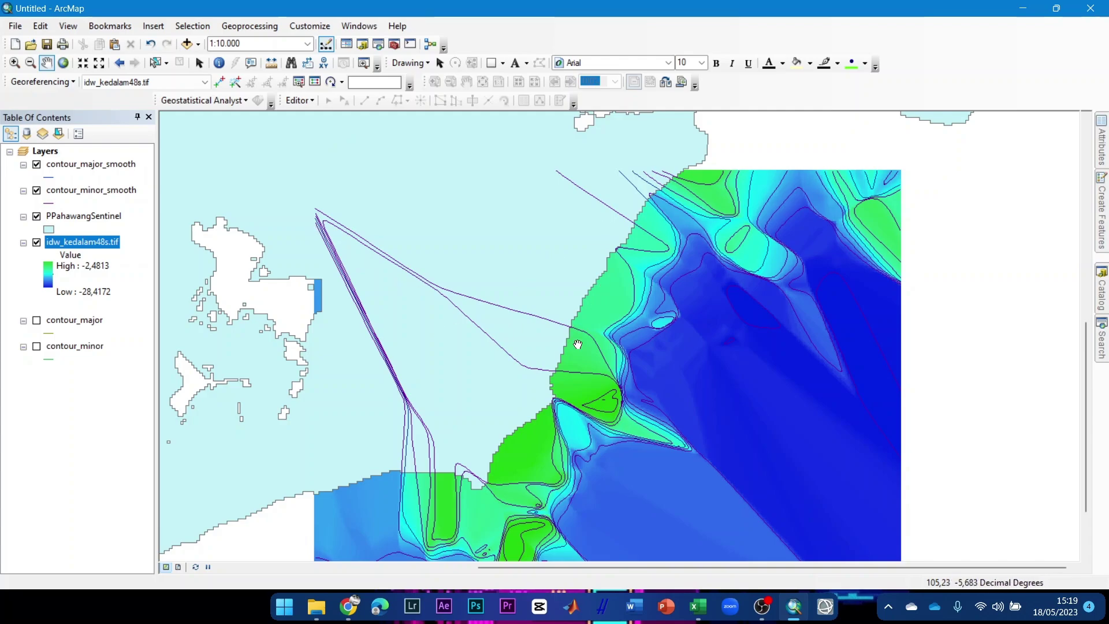
click(82, 218)
drag(83, 221, 81, 162)
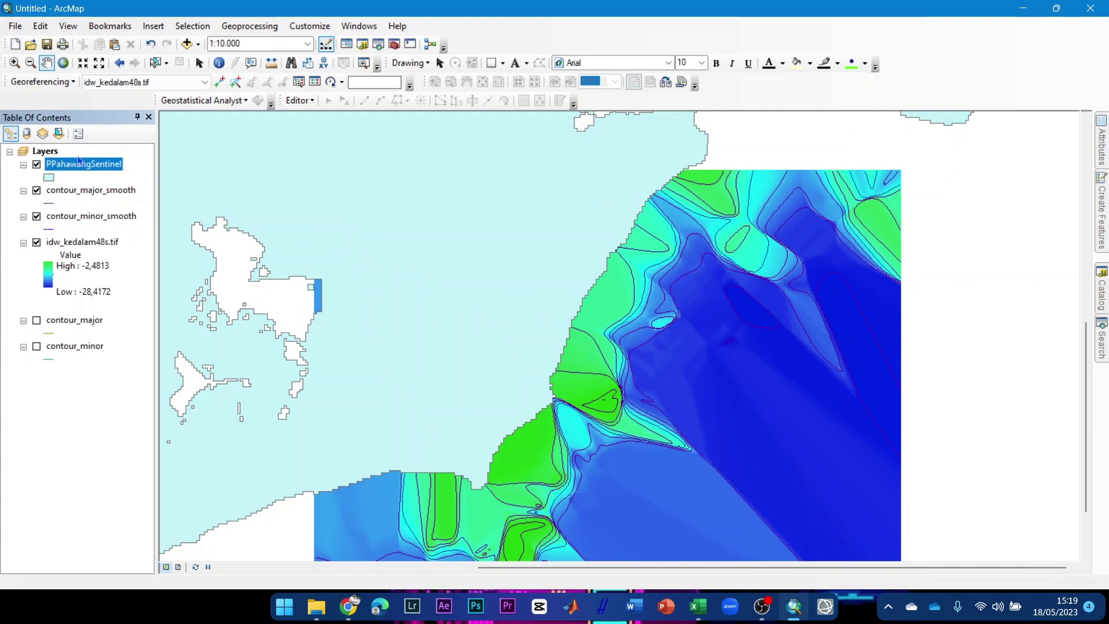
drag(541, 405, 427, 334)
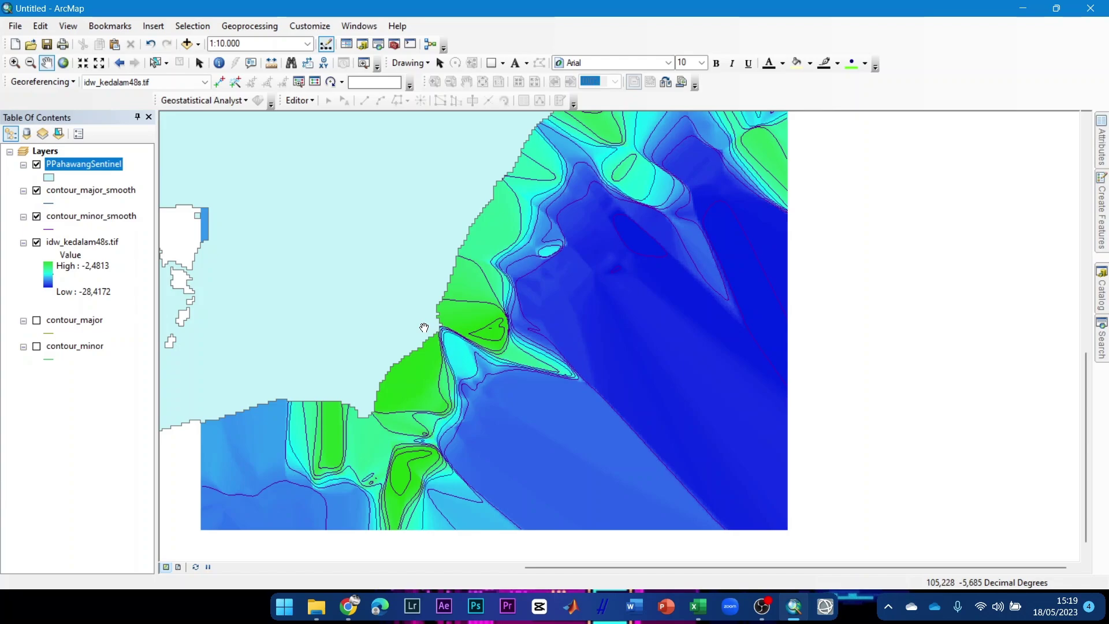
- Apply the Arterial Street line symbol to both the contour_major_smooth and contour_minor_smooth layers
click(50, 205)
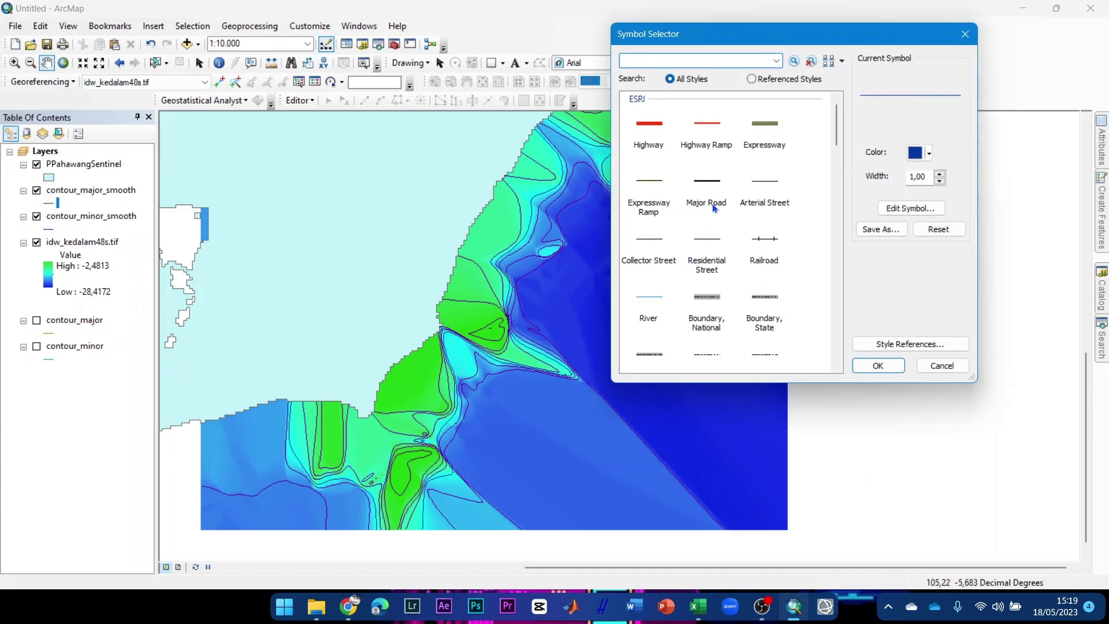
click(760, 187)
click(886, 366)
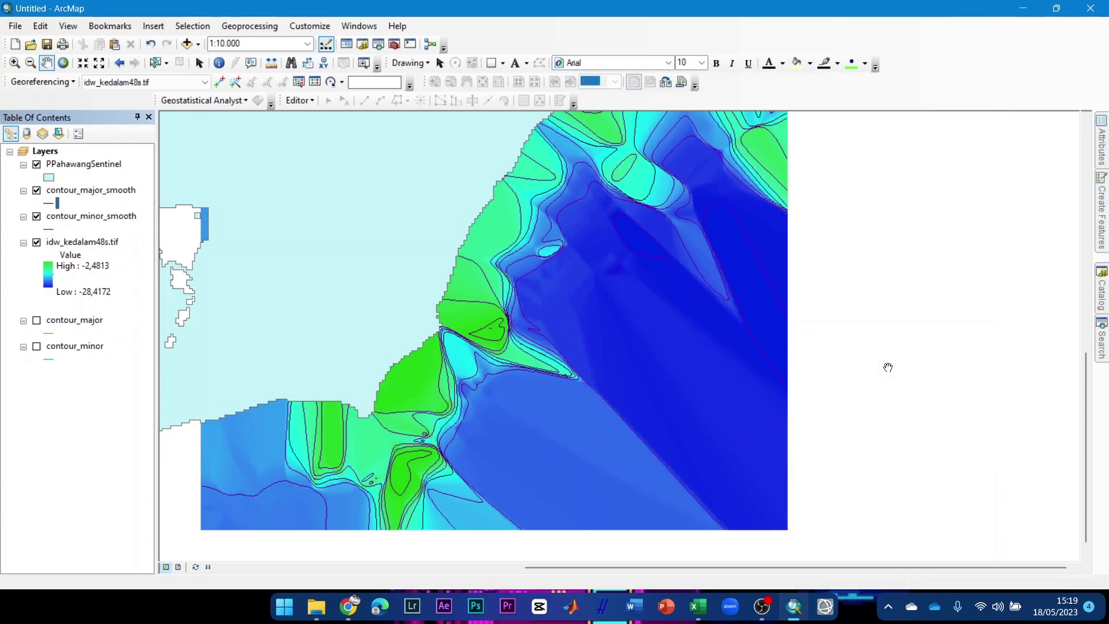
click(58, 231)
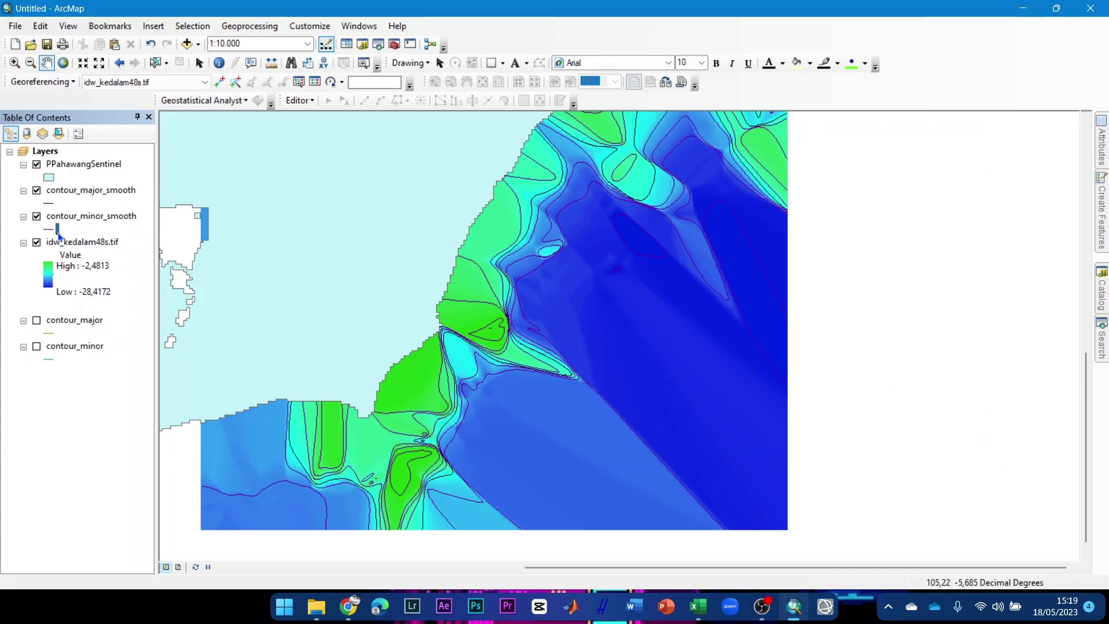
click(58, 231)
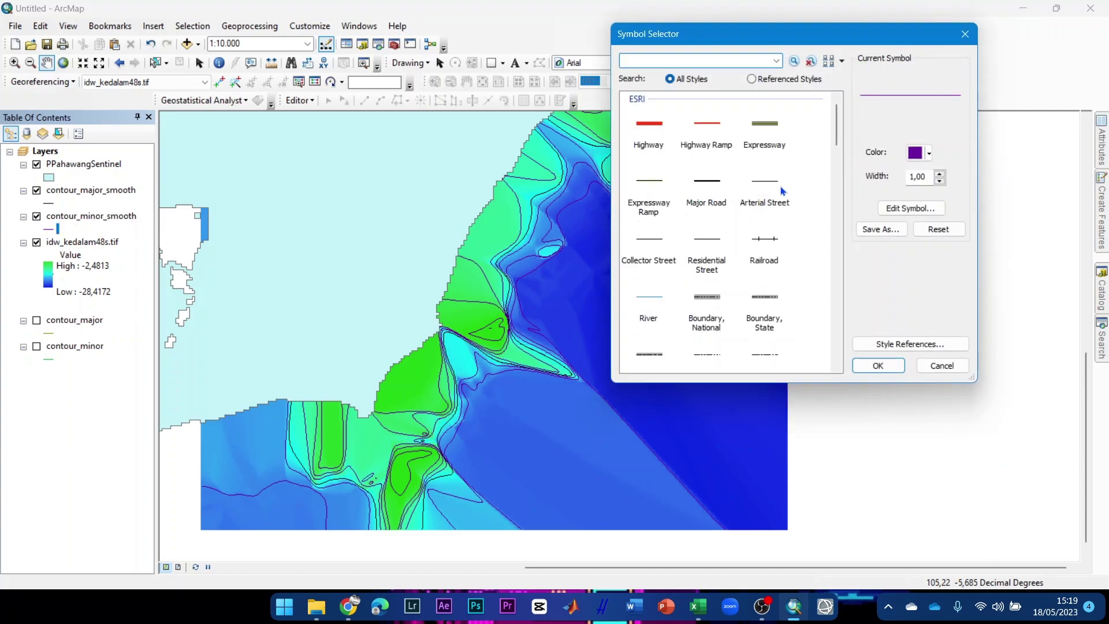
click(772, 179)
click(878, 365)
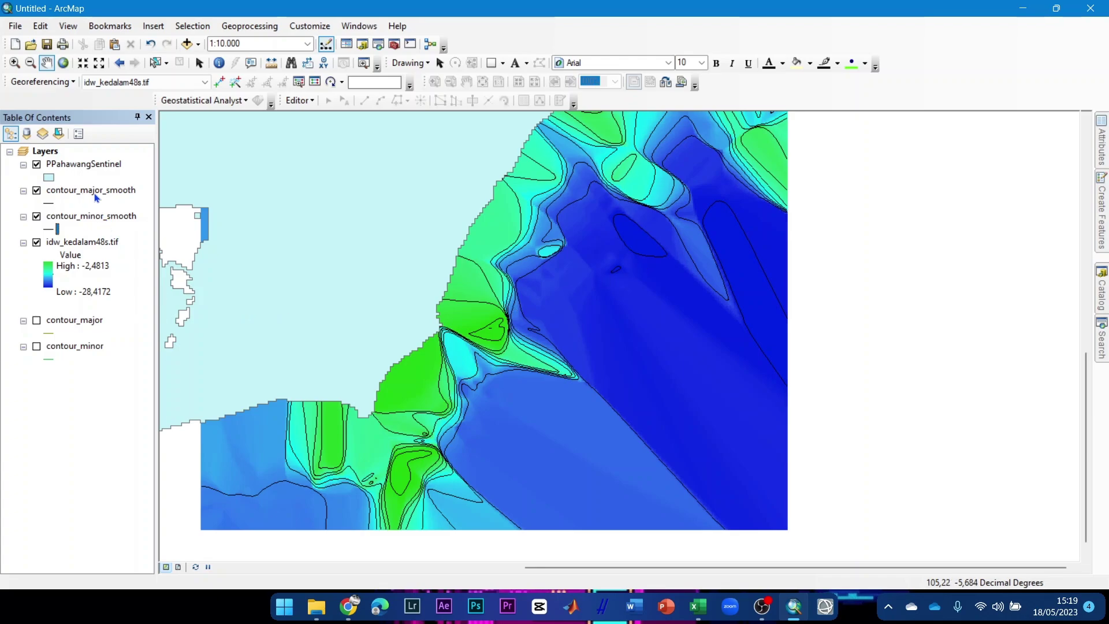
- Turn on feature labels for the contour_major_smooth and contour_minor_smooth layers
right_click(78, 195)
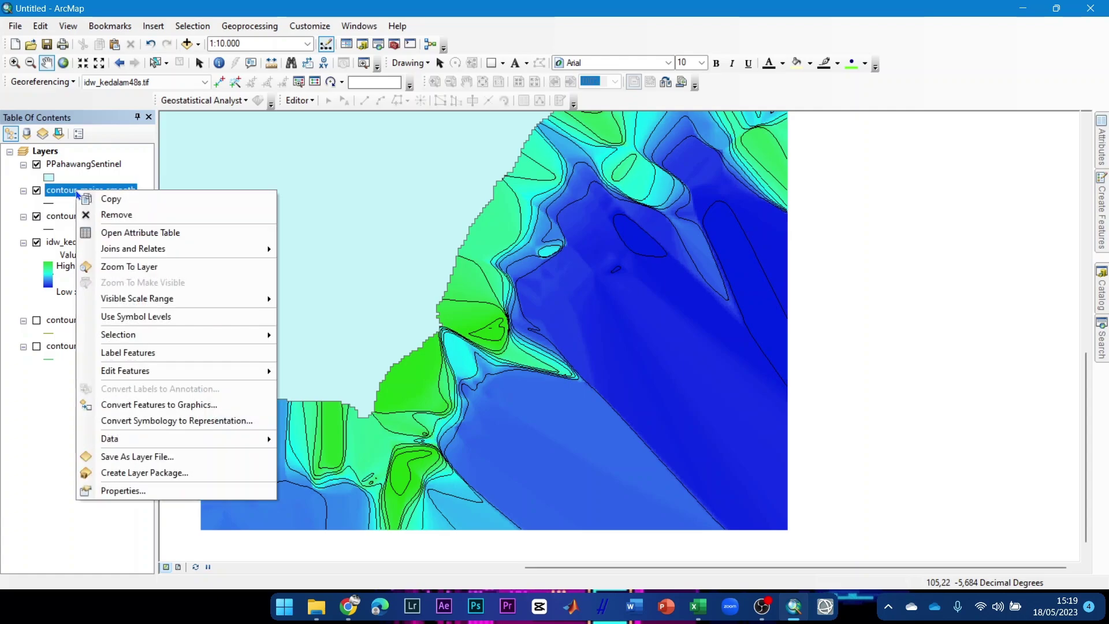
click(132, 354)
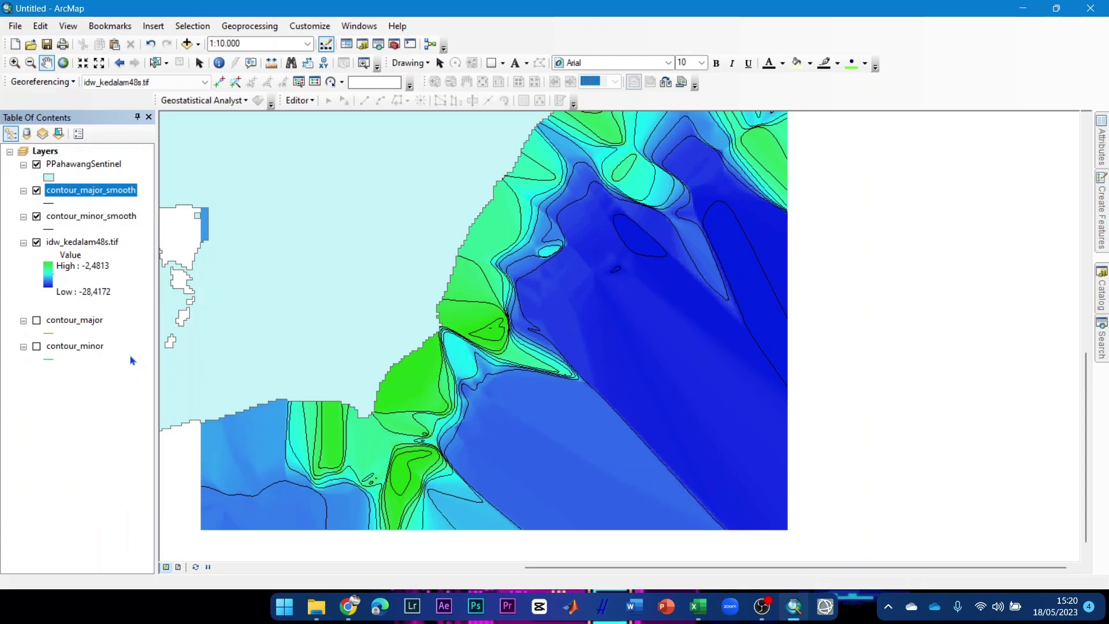
right_click(69, 218)
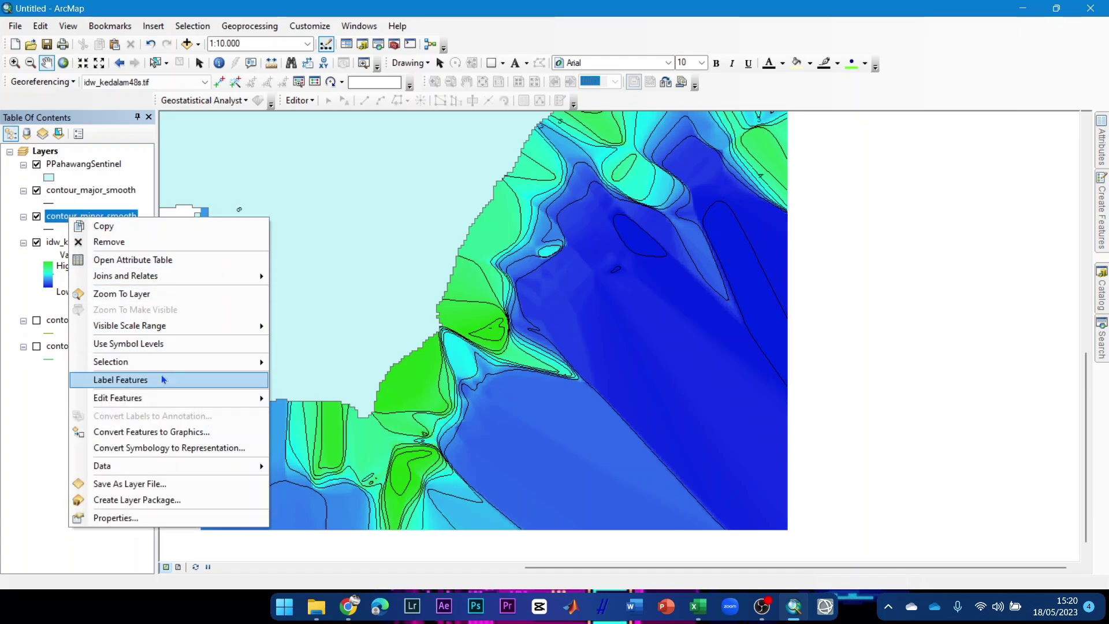
click(161, 380)
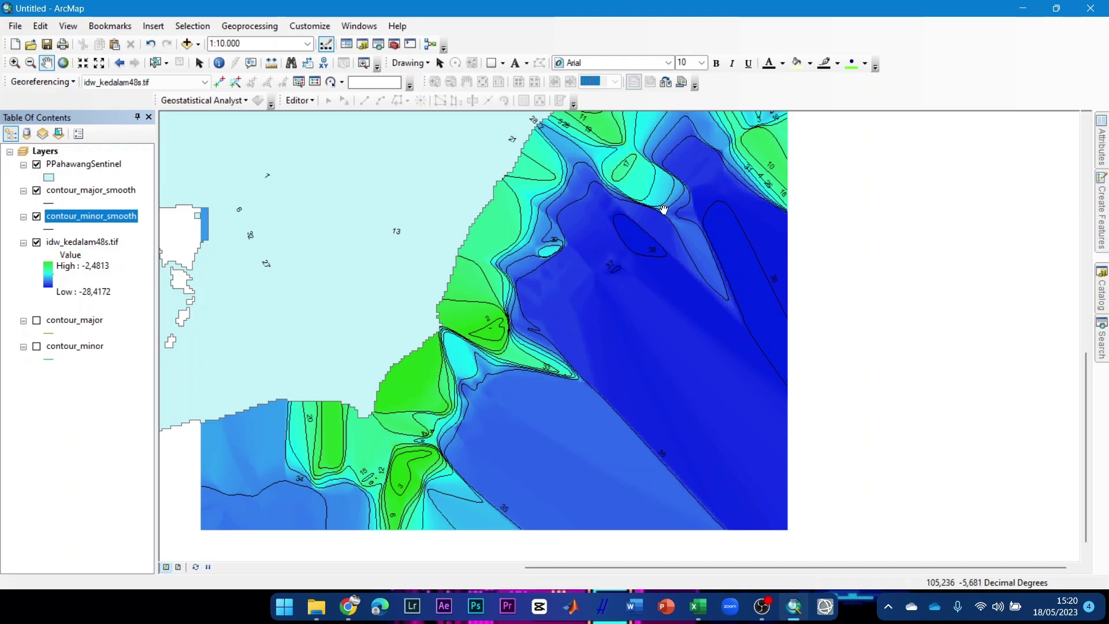
- Change the fill color of the PPahawangSentinel land polygon to black
scroll(585, 245, down, 1)
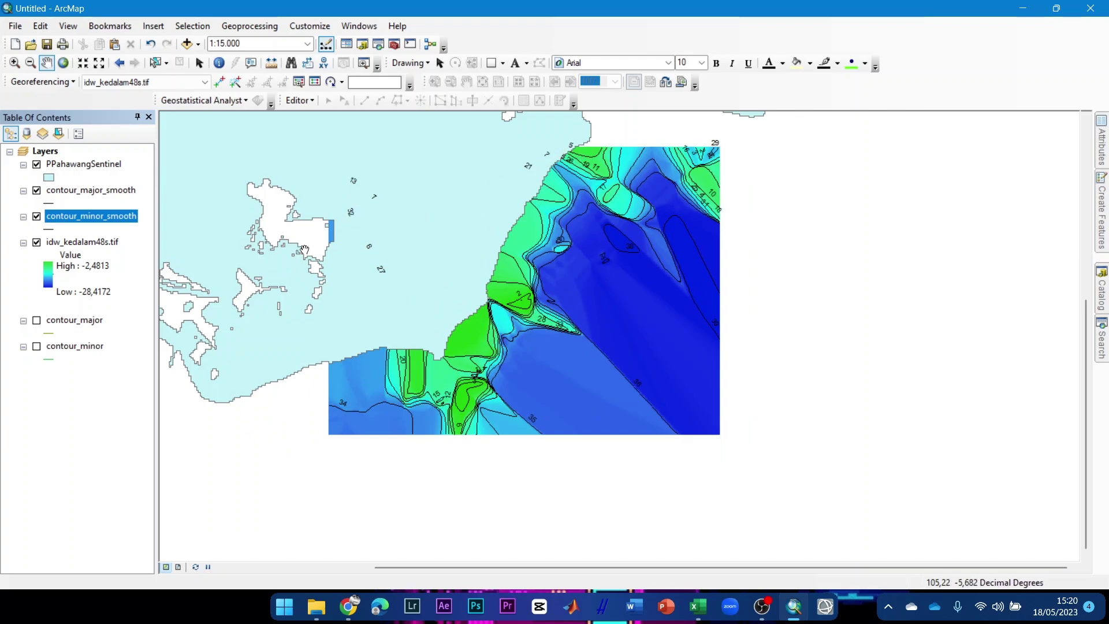
click(49, 181)
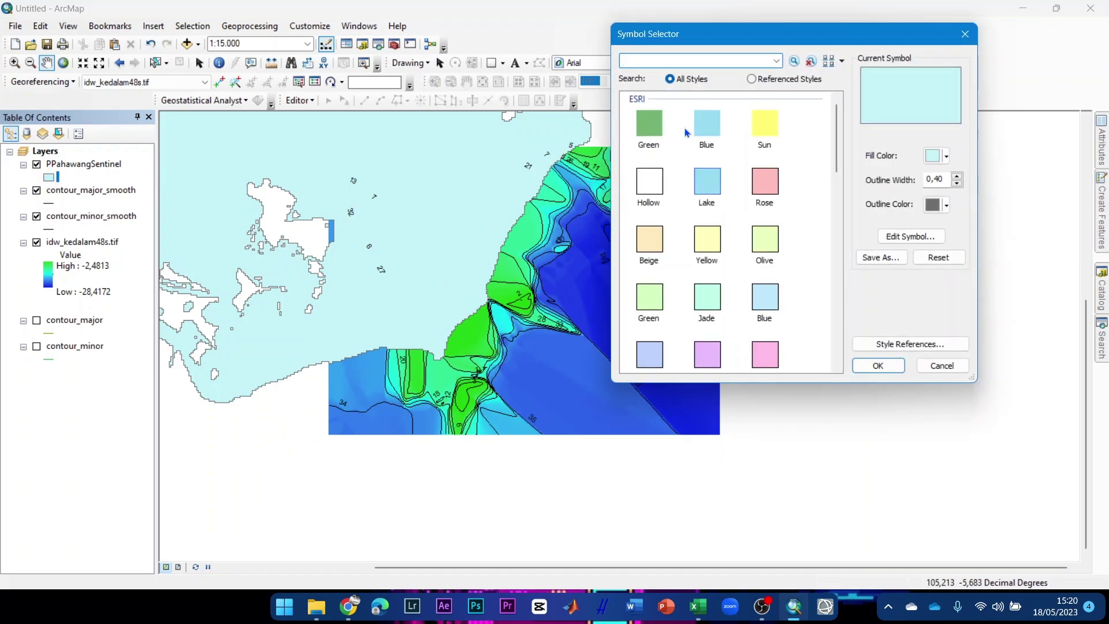
click(943, 157)
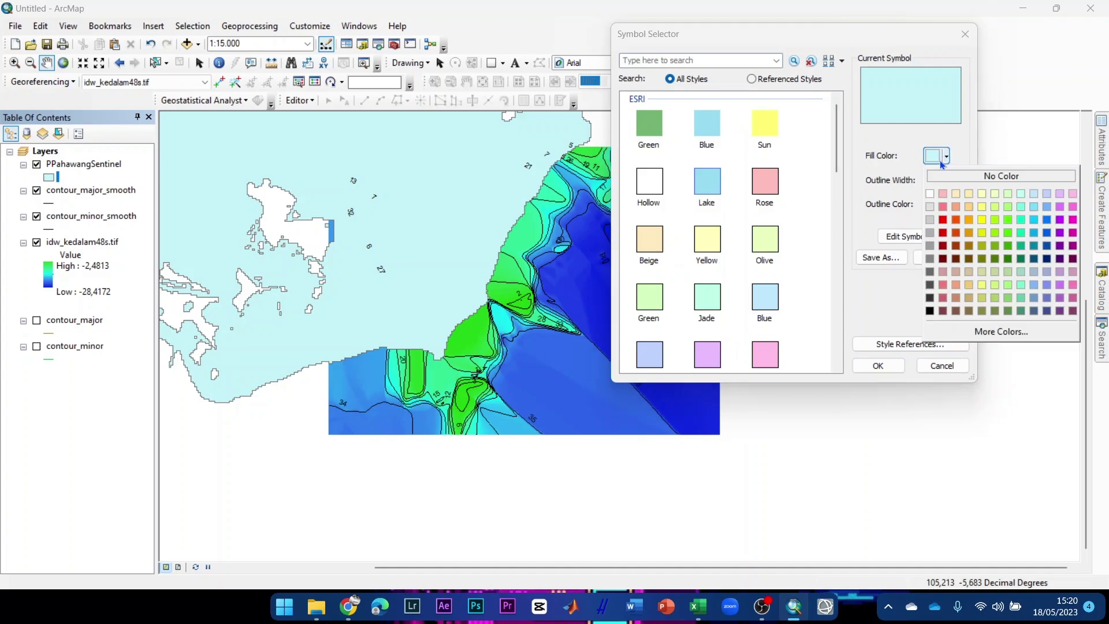
click(931, 316)
click(877, 367)
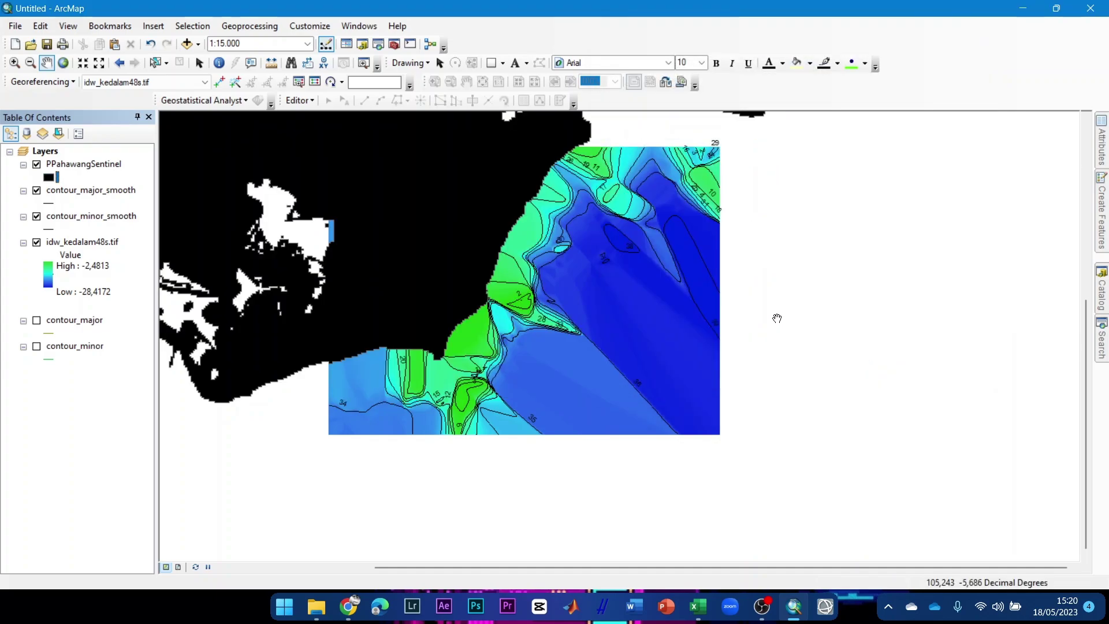
- Examine the labeled contours and the coastline of the land polygon at several map scales
scroll(631, 249, down, 1)
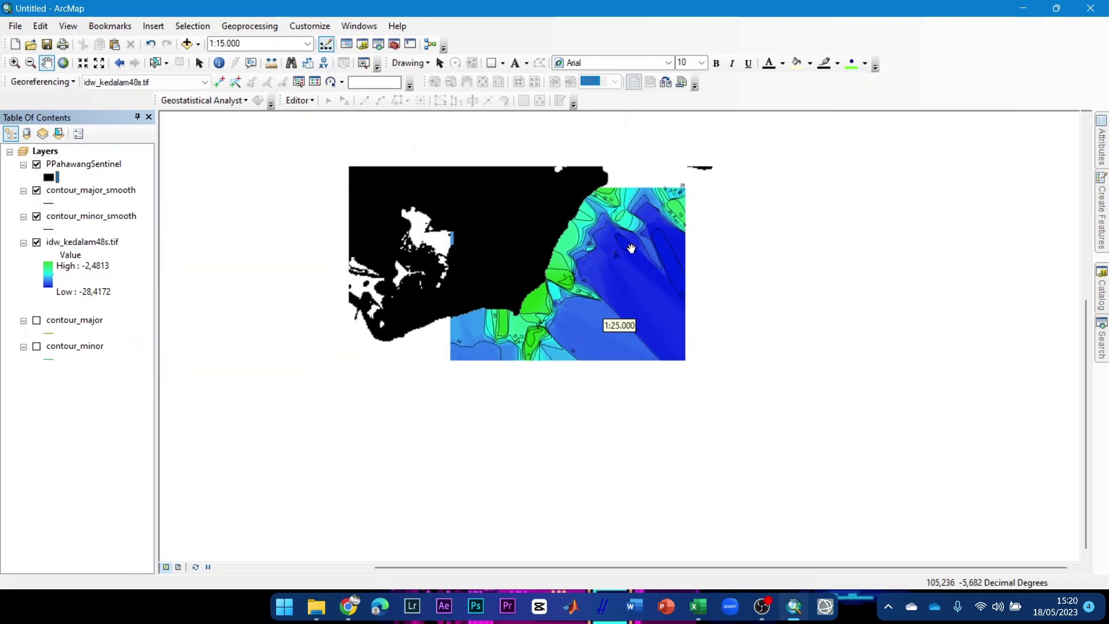
scroll(631, 249, down, 4)
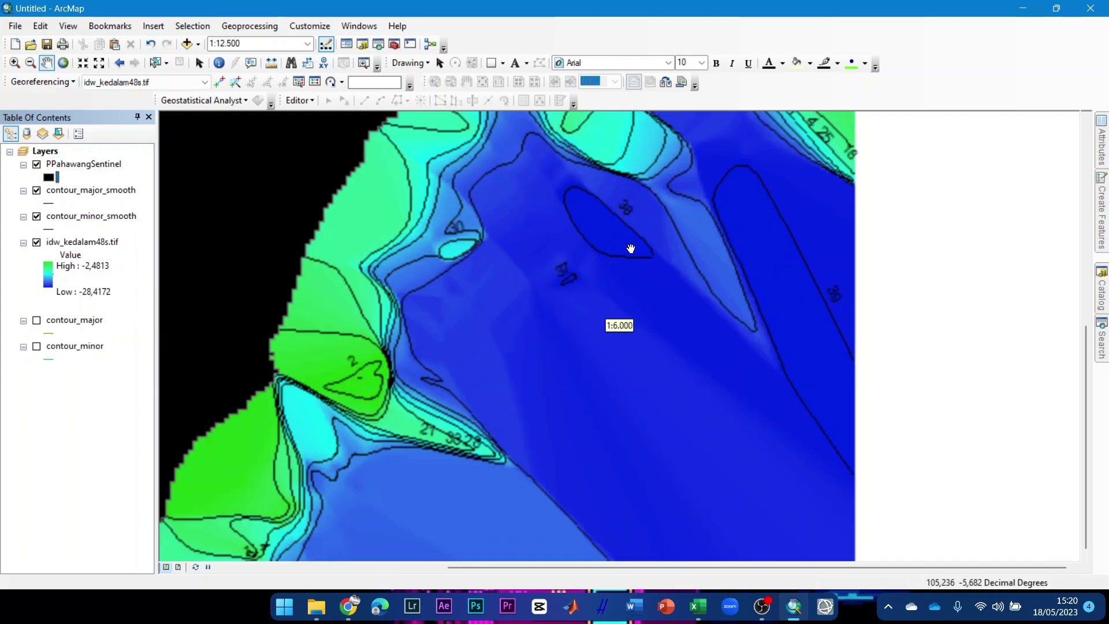
scroll(631, 249, up, 3)
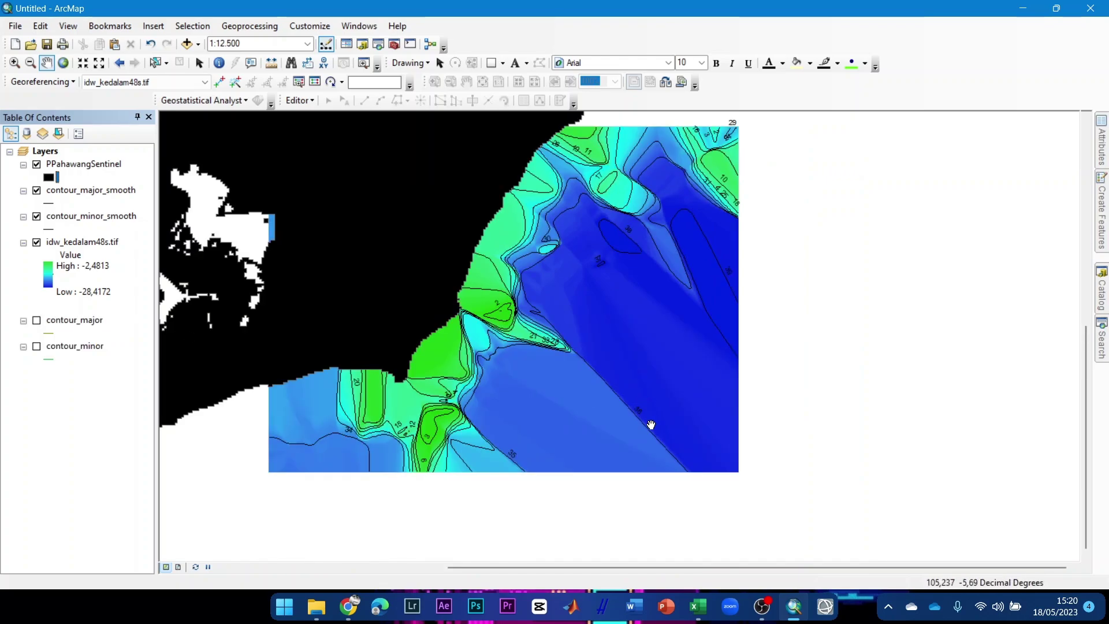
scroll(592, 318, up, 2)
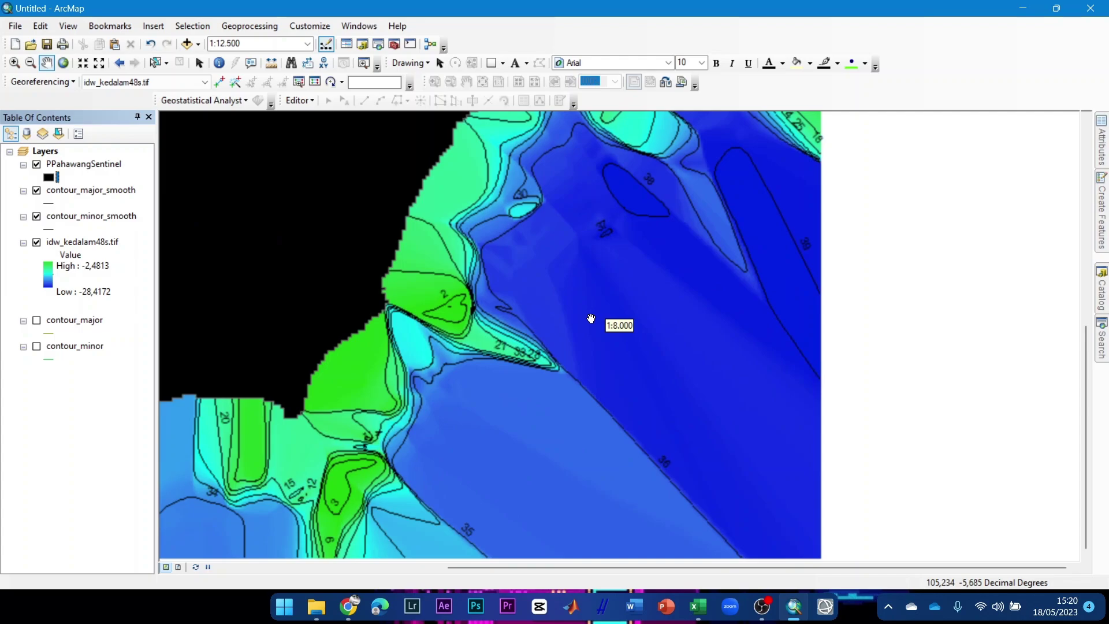
scroll(591, 318, down, 1)
scroll(591, 319, up, 2)
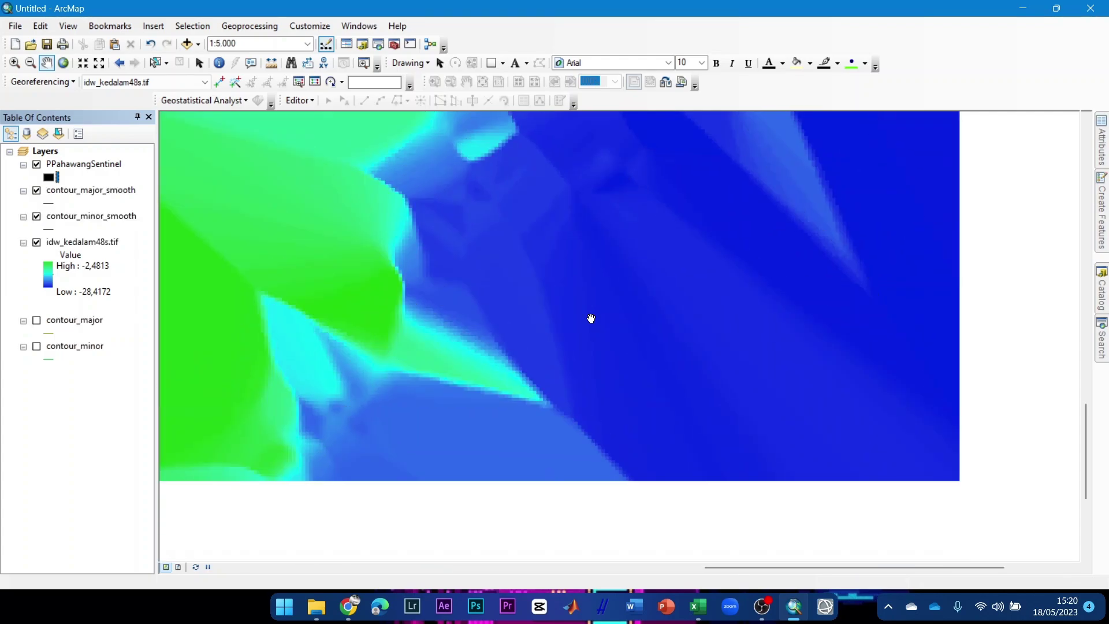
scroll(591, 318, down, 2)
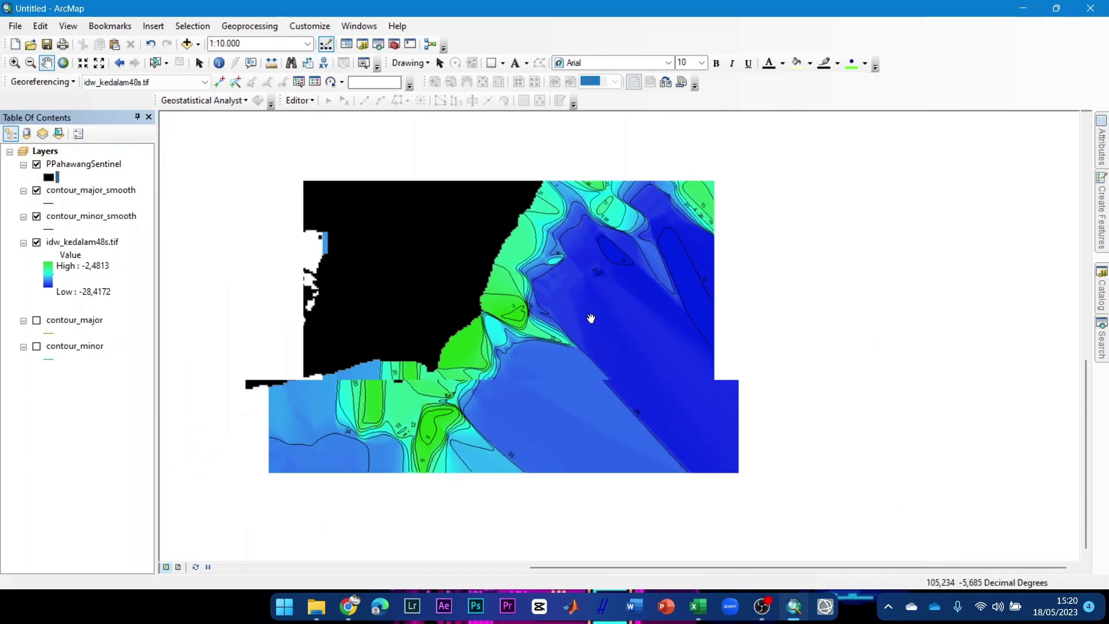
scroll(591, 318, down, 2)
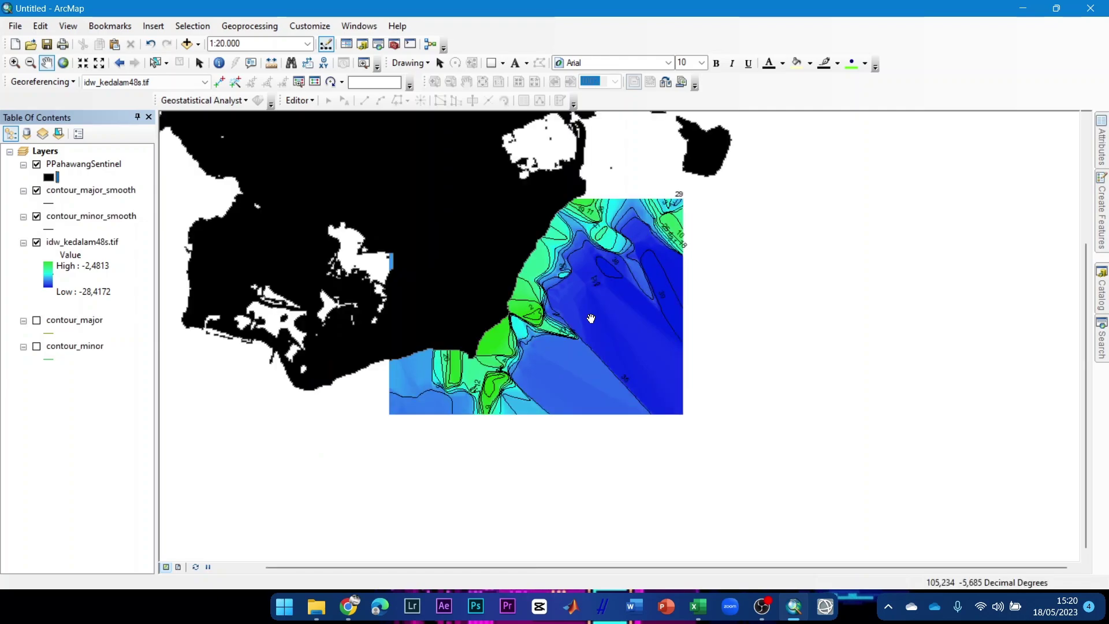
scroll(591, 319, up, 1)
scroll(591, 318, up, 2)
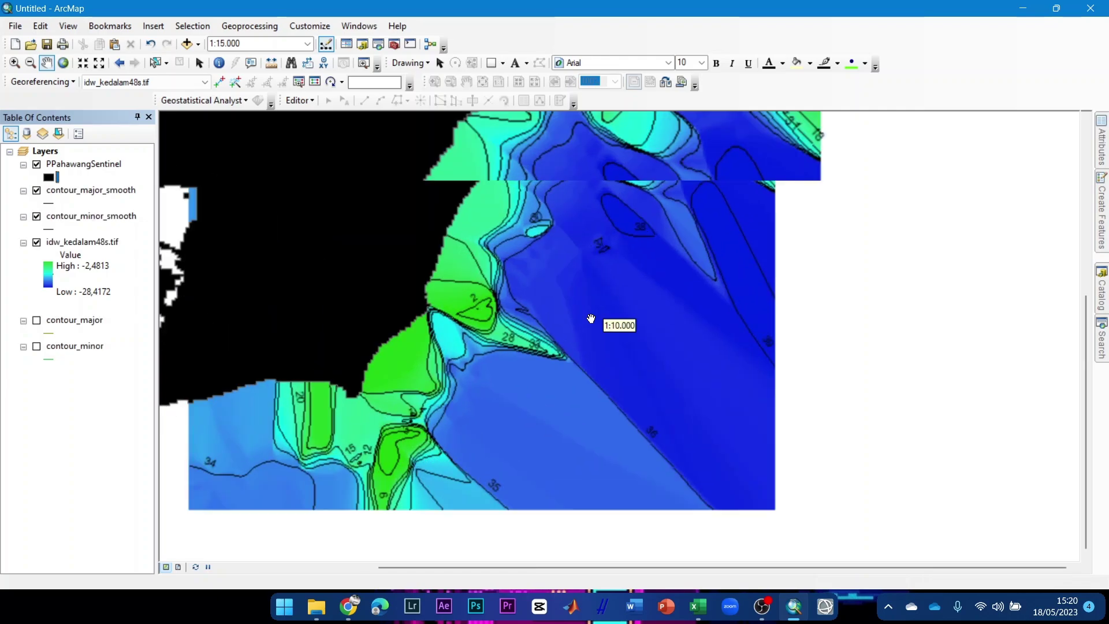
- Review the contour_minor_smooth layer's properties, including its source, symbology and label settings, and close them
click(74, 218)
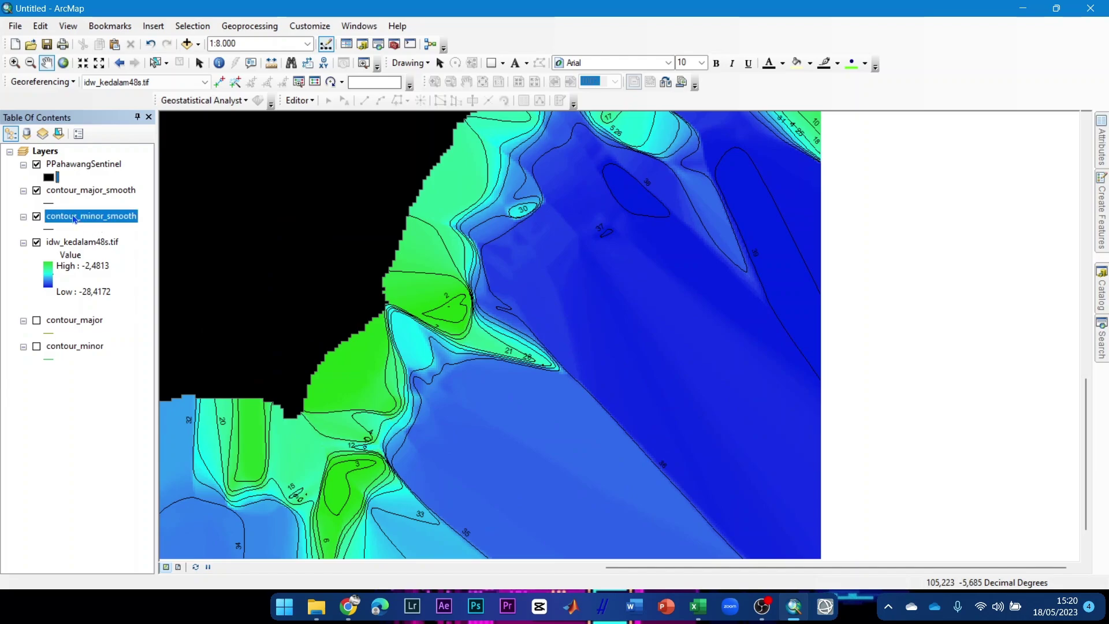
right_click(73, 216)
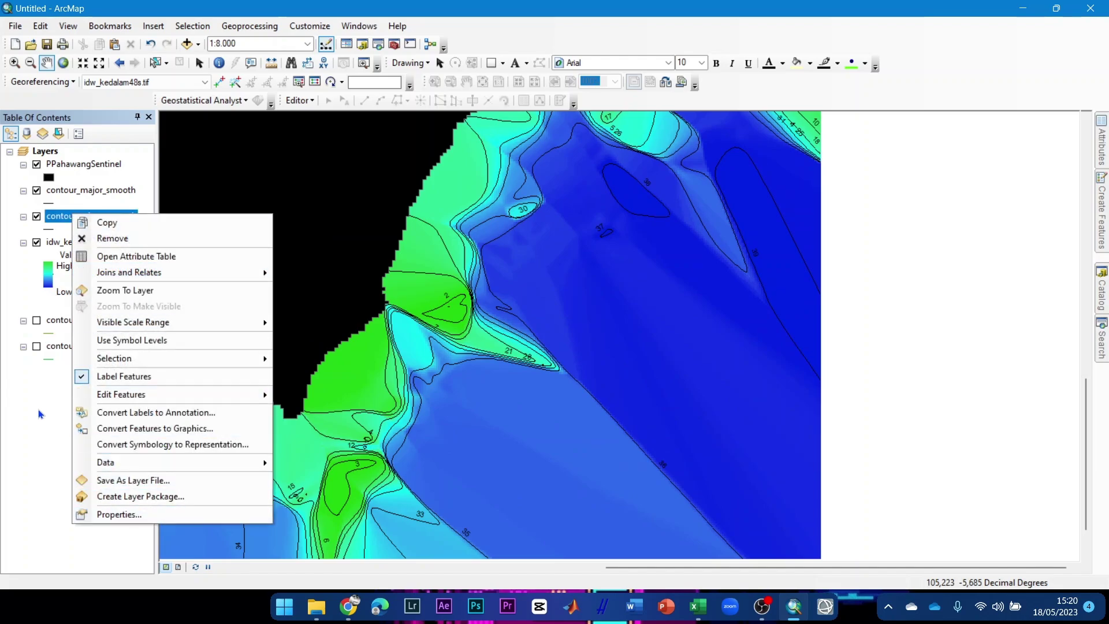
click(40, 428)
click(100, 216)
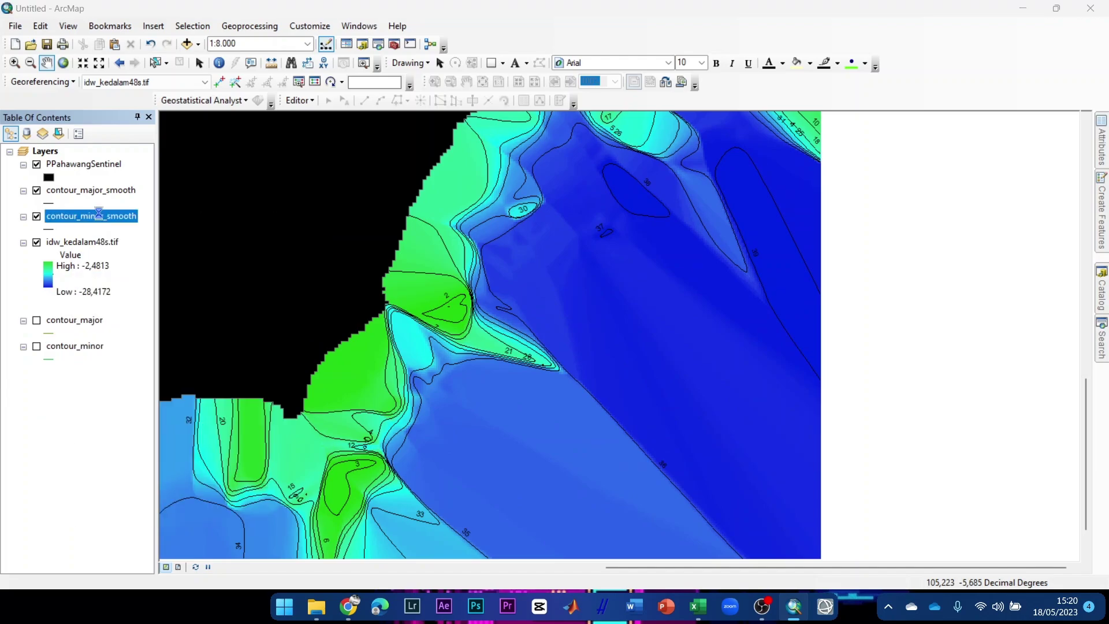
double_click(98, 214)
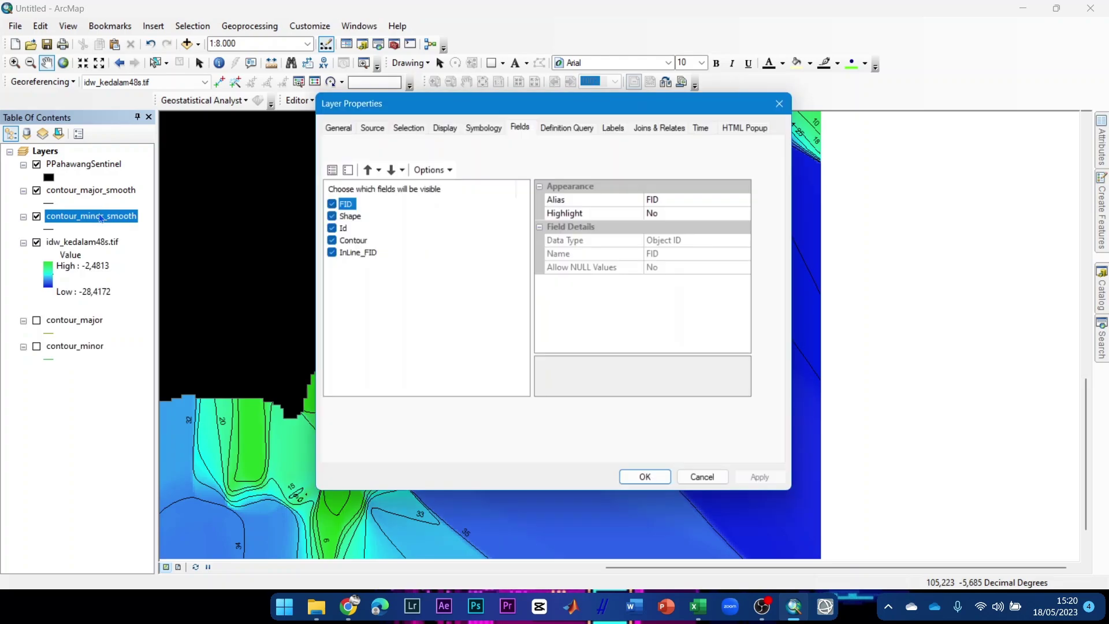
click(371, 127)
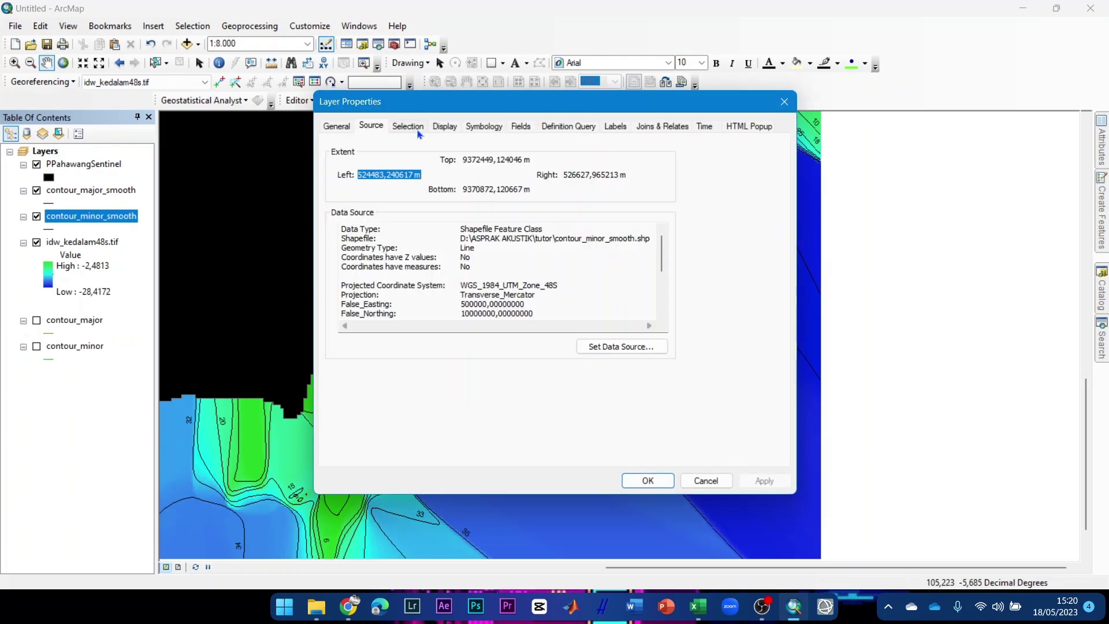
click(419, 132)
click(445, 127)
click(483, 127)
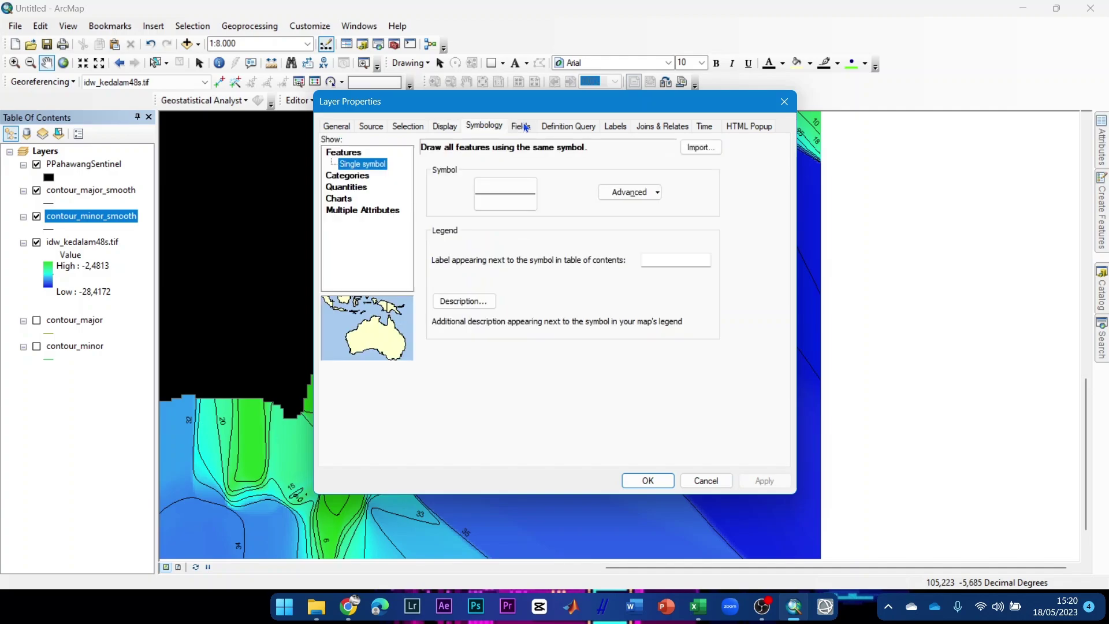
click(526, 127)
click(559, 127)
click(611, 127)
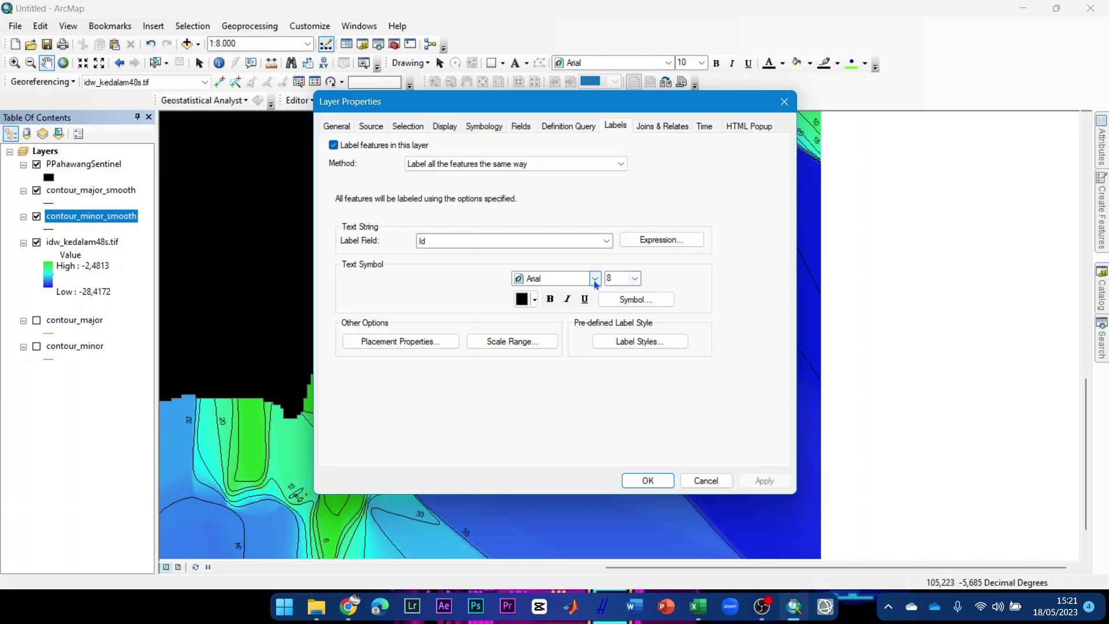
click(785, 102)
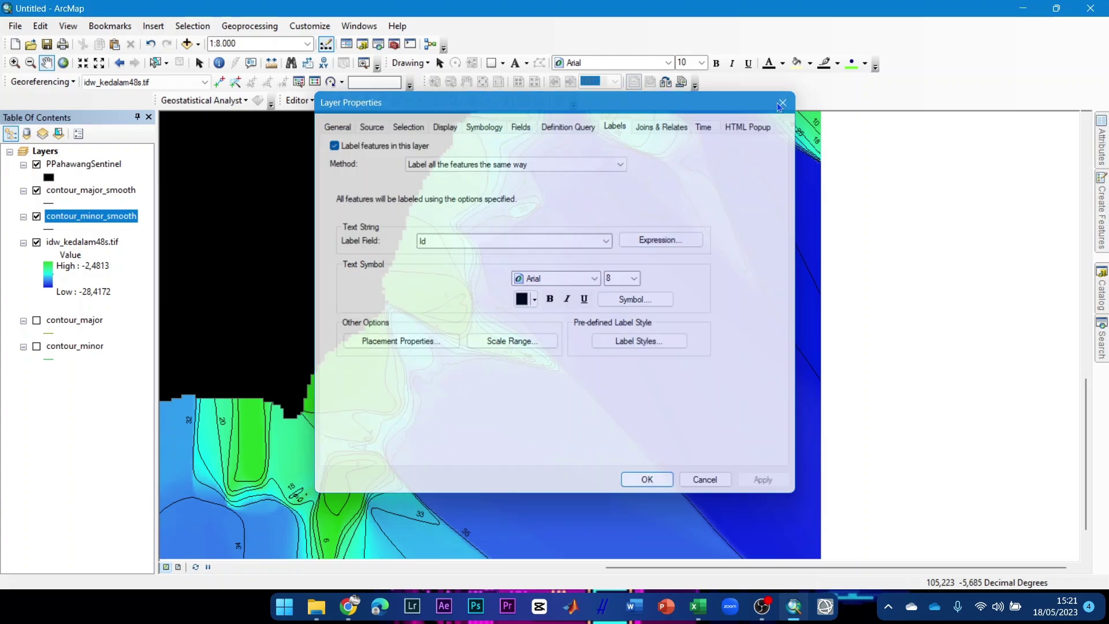
- Open the contours.mxd map document from the ASPRAK AKUSTIK folder without saving the changes to the untitled map
scroll(494, 281, down, 2)
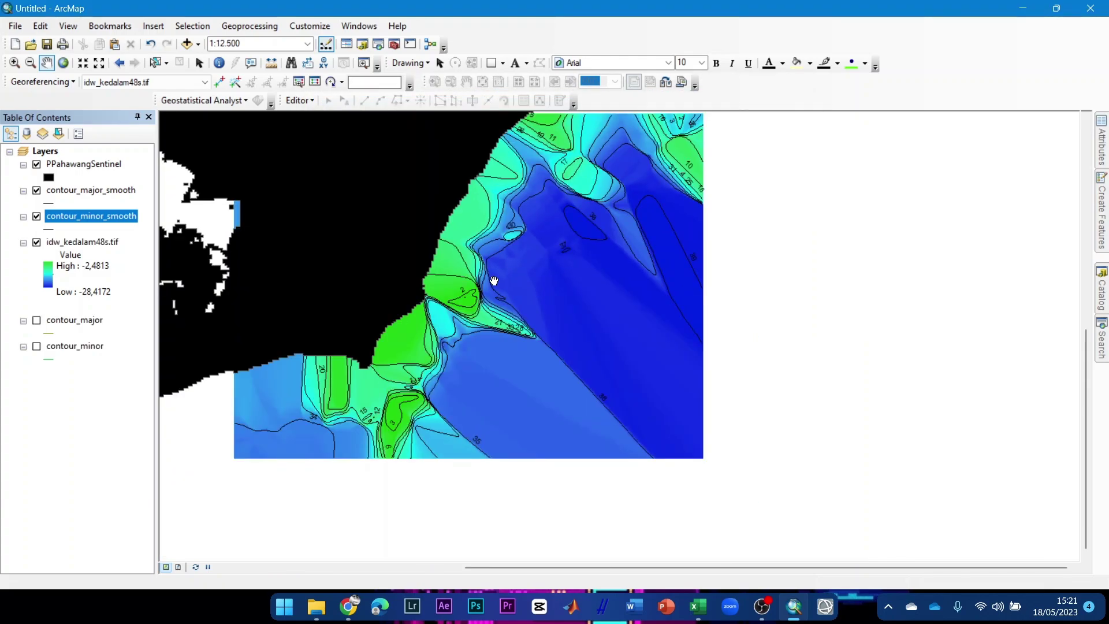
scroll(502, 225, down, 1)
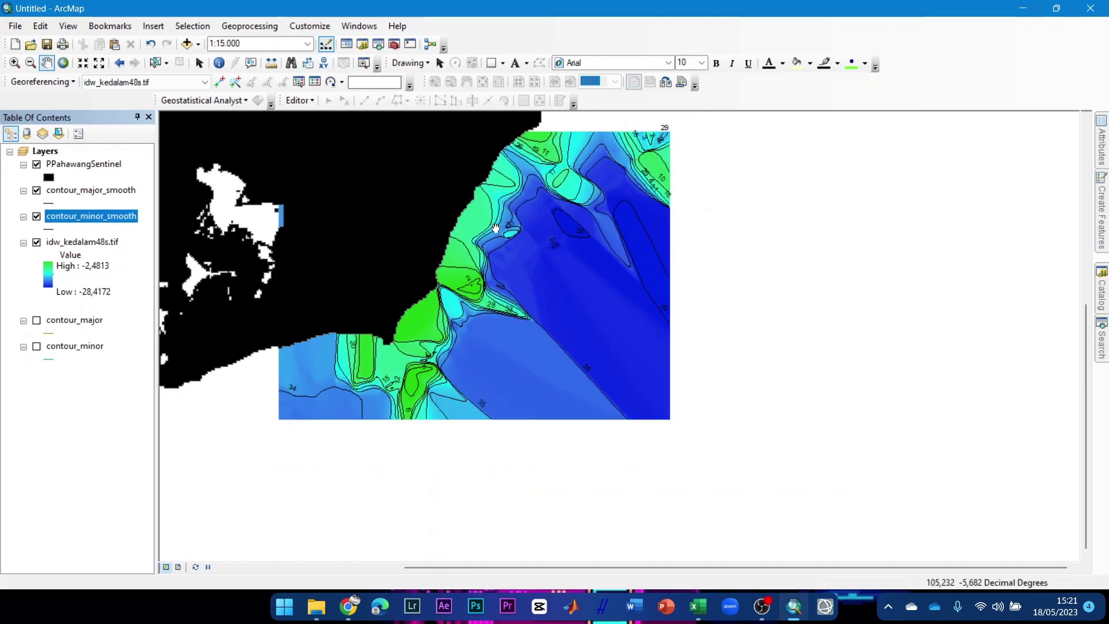
drag(496, 227, 523, 280)
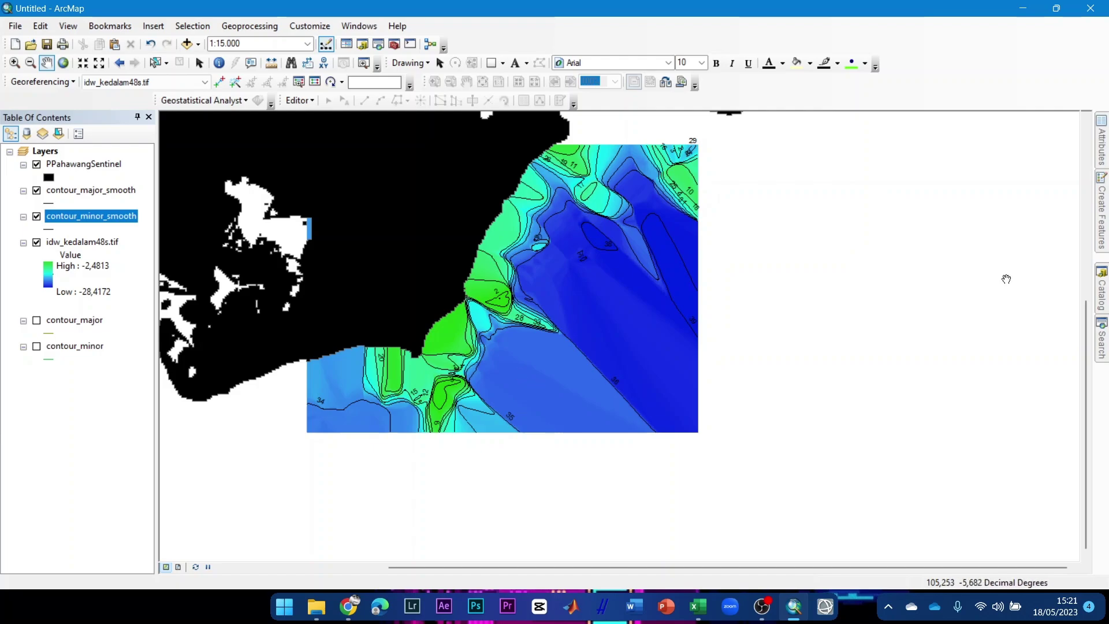
click(1103, 302)
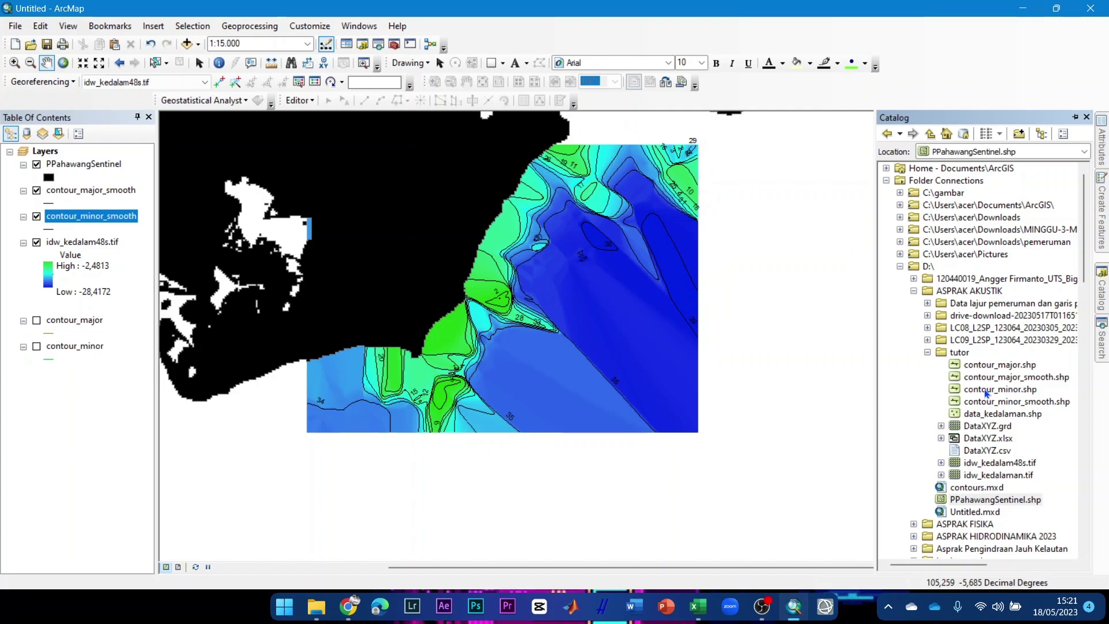
scroll(987, 392, down, 2)
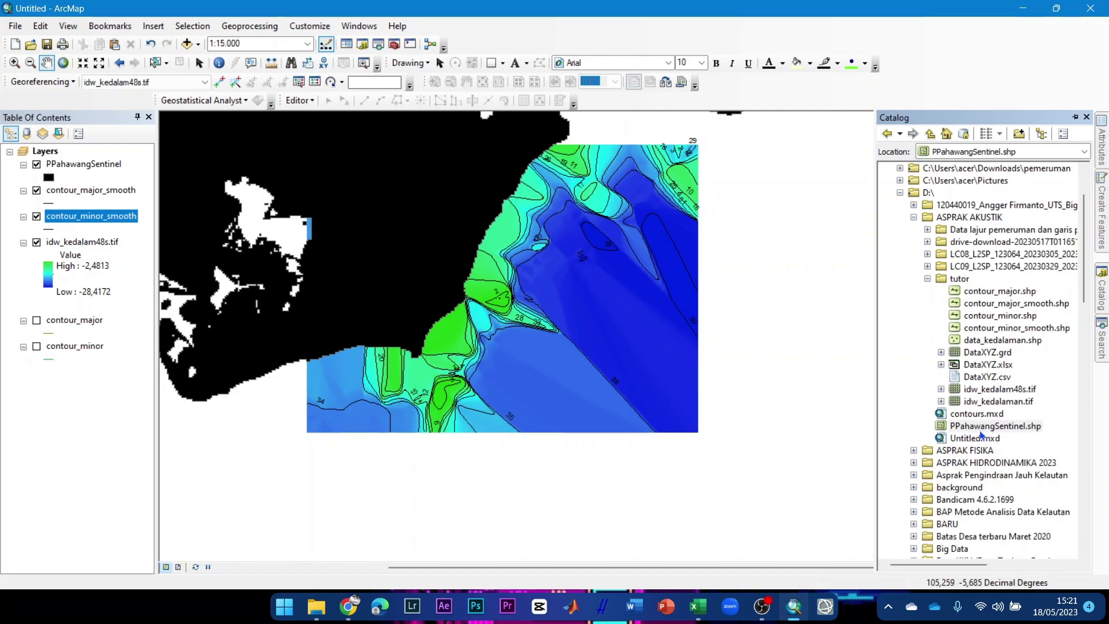
double_click(978, 414)
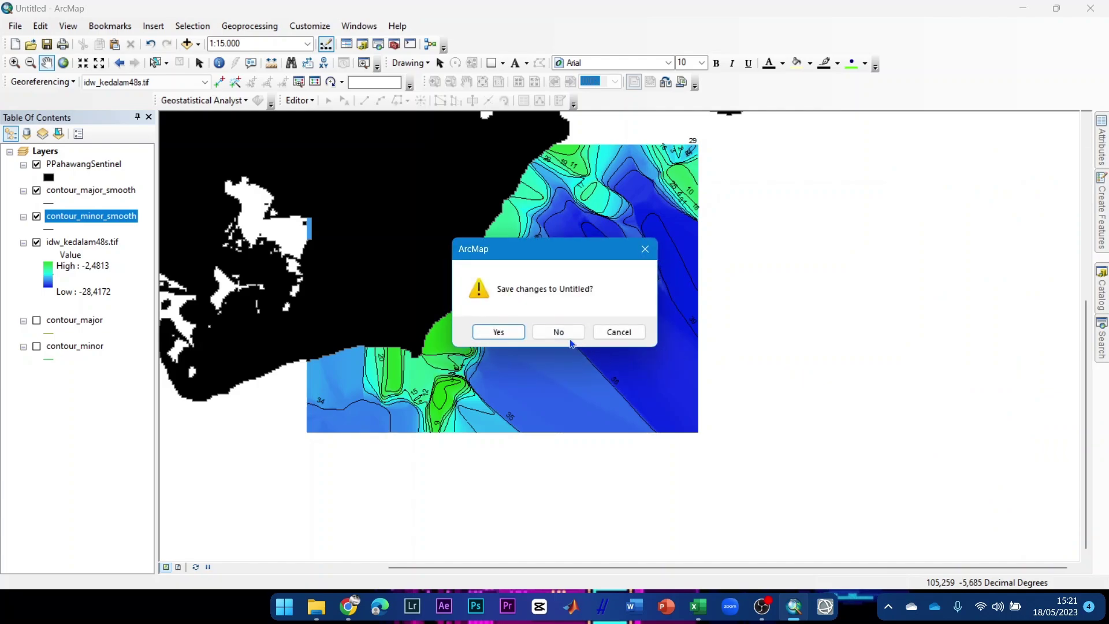
click(558, 334)
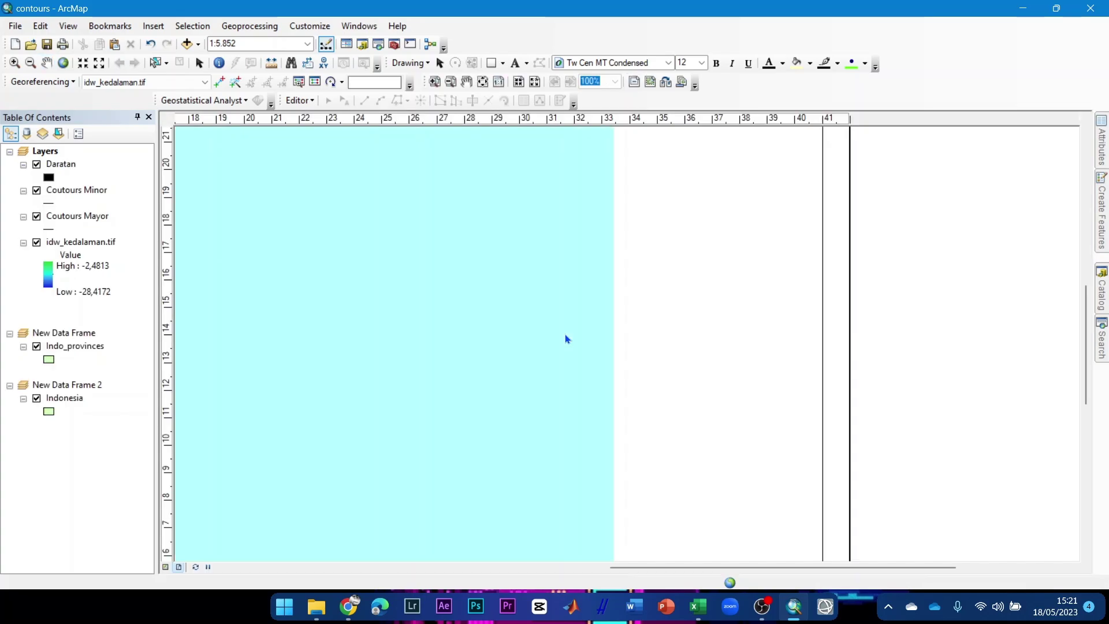
- Examine the finished bathymetry map layout, including its labeled contours, scale bar, inset maps, legend and source notes, up close and as a whole page
scroll(952, 317, up, 3)
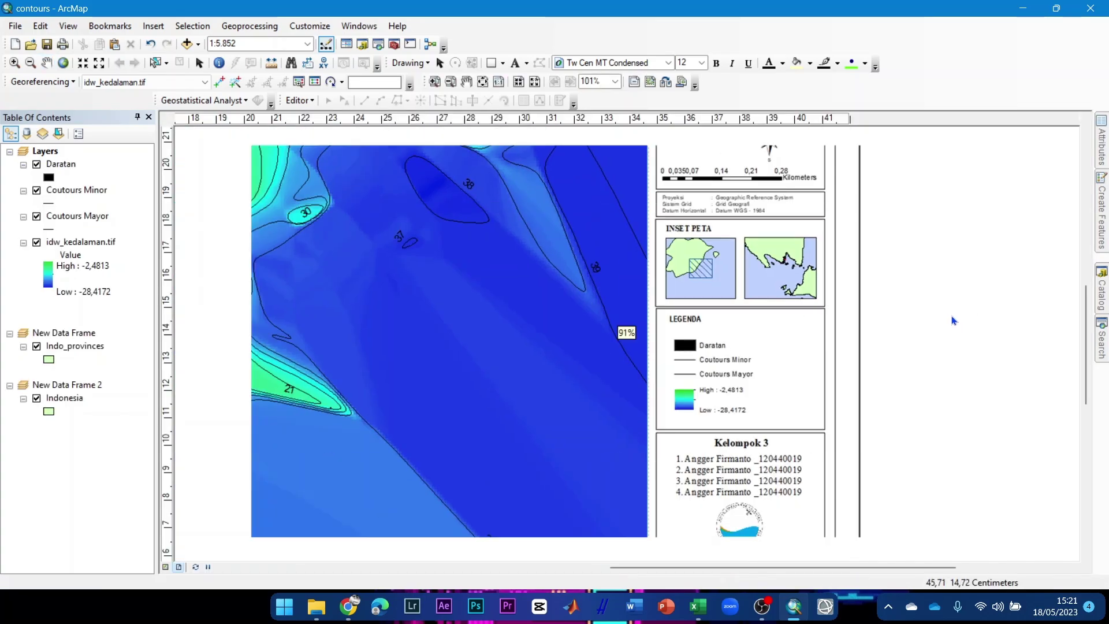
scroll(921, 317, up, 2)
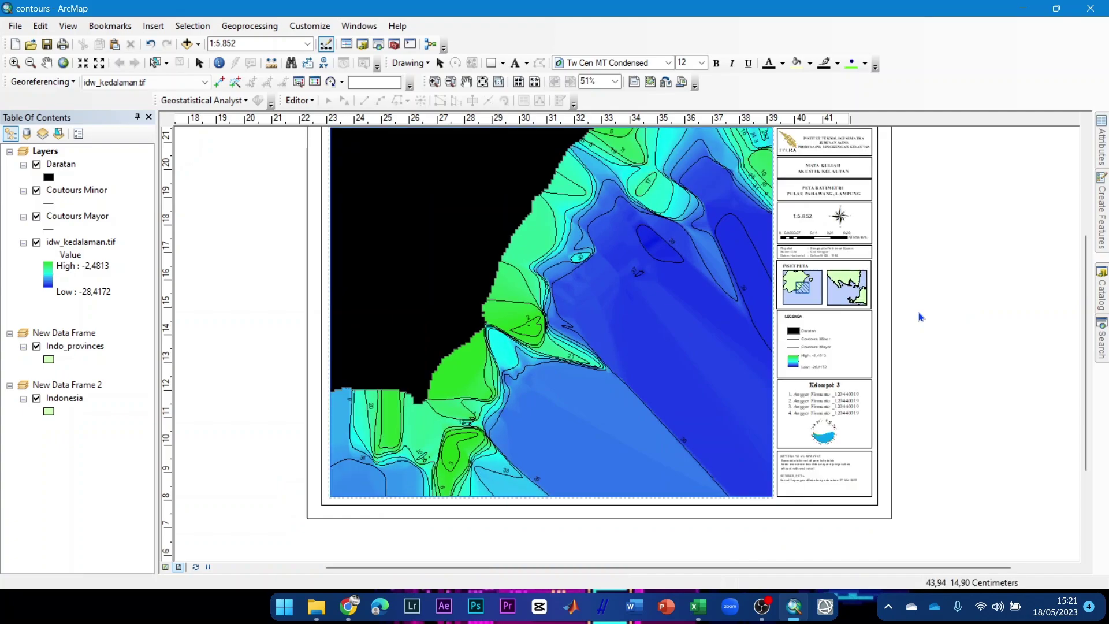
drag(916, 280, 879, 334)
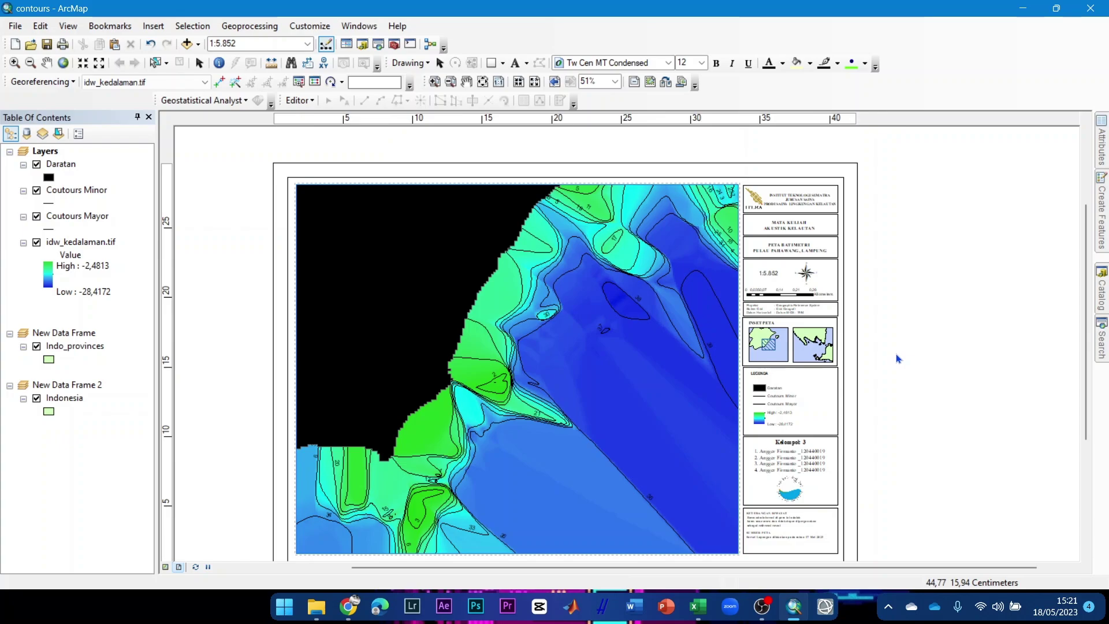
scroll(905, 312, up, 2)
scroll(905, 313, down, 3)
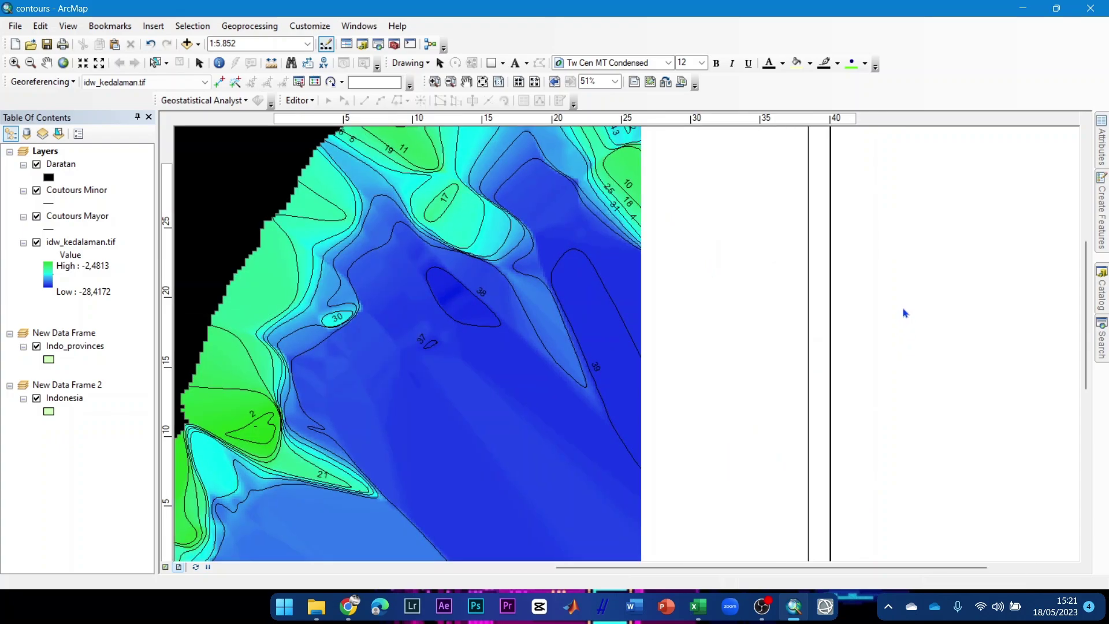
scroll(906, 313, up, 1)
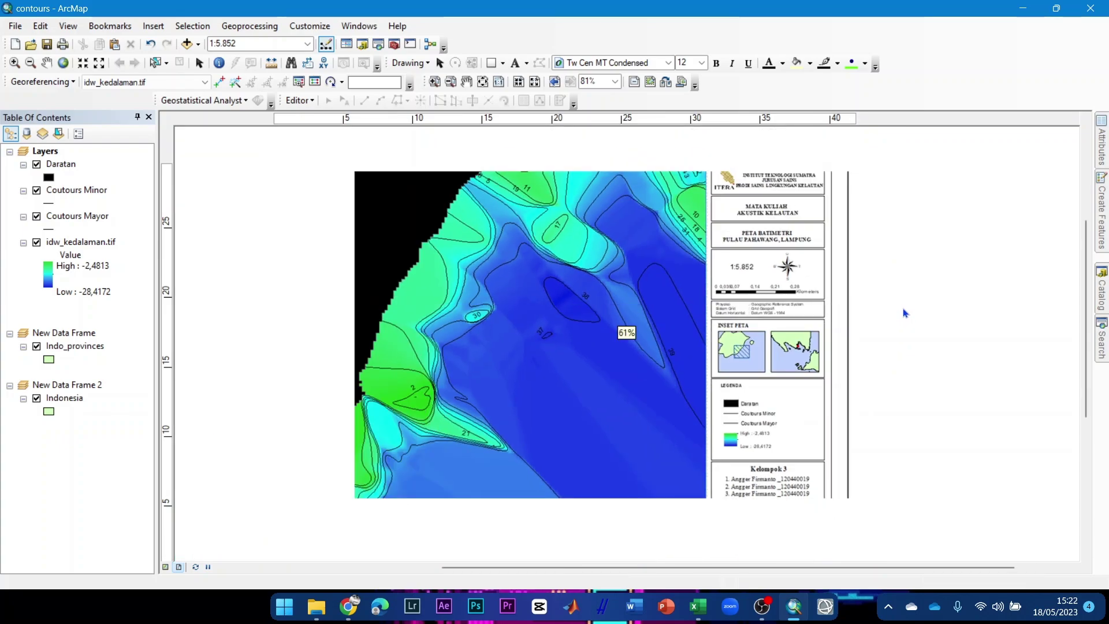
scroll(905, 312, down, 2)
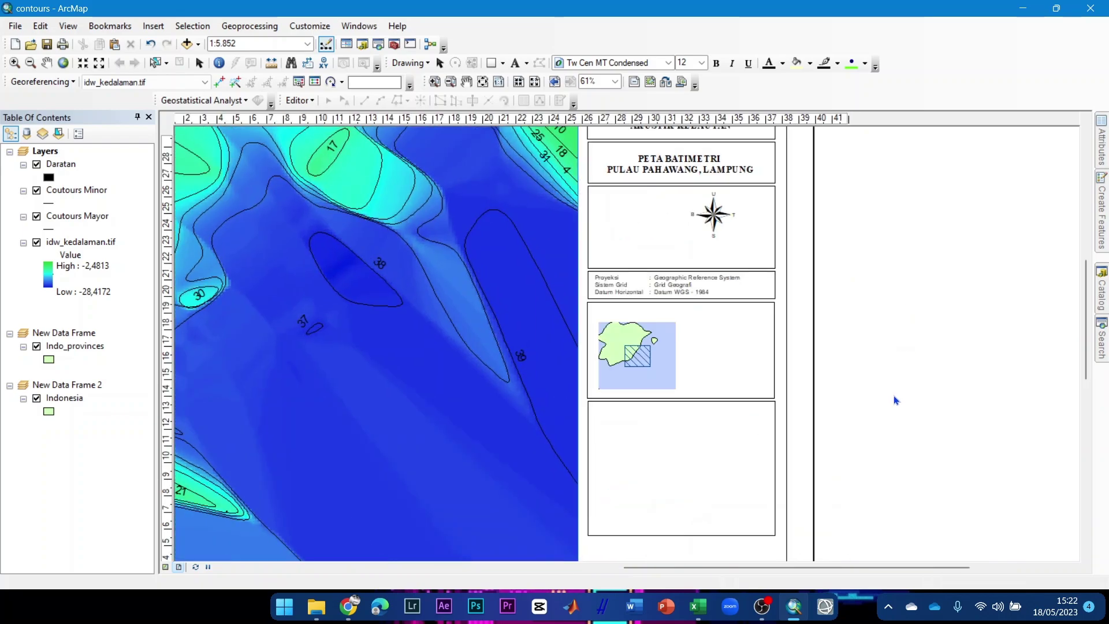
drag(893, 398, 902, 242)
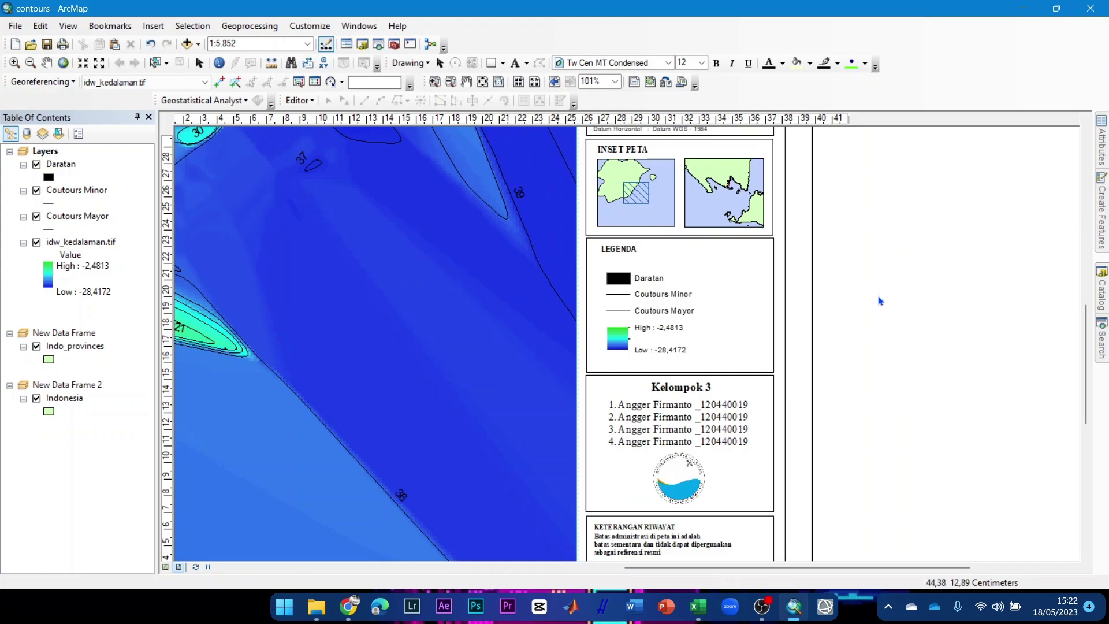
scroll(878, 300, up, 2)
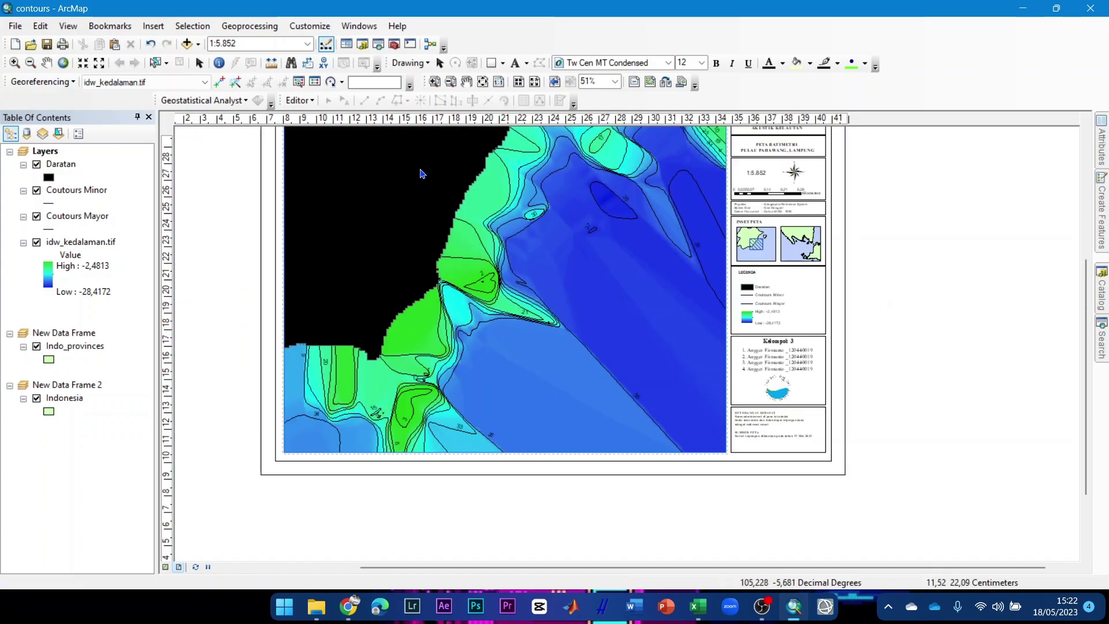
scroll(850, 297, down, 2)
scroll(874, 300, down, 1)
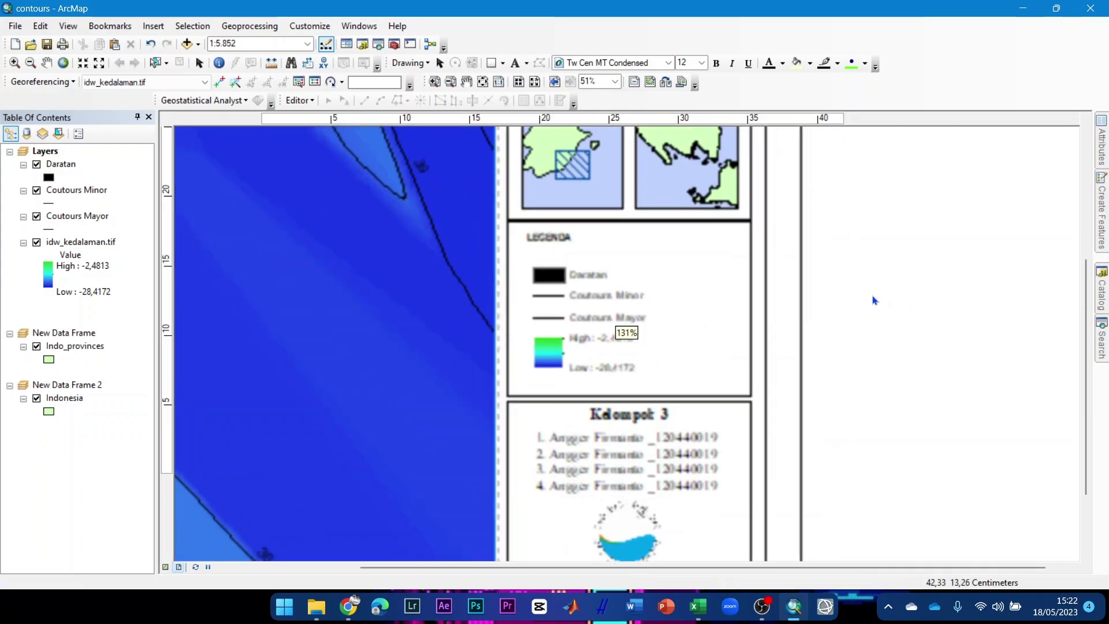
scroll(875, 300, up, 1)
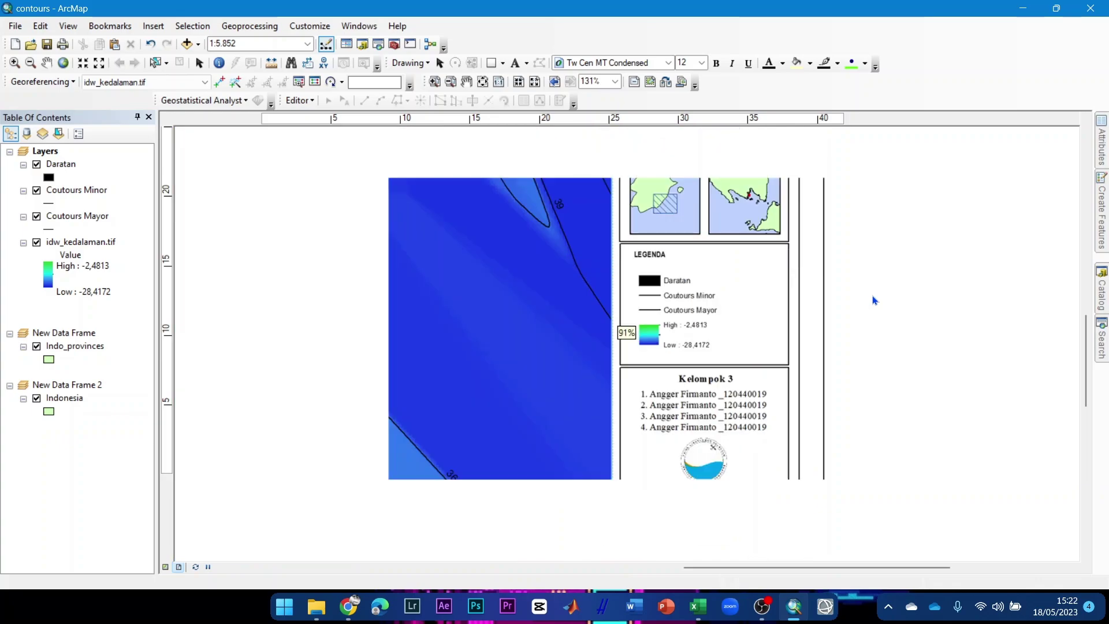
scroll(875, 300, up, 1)
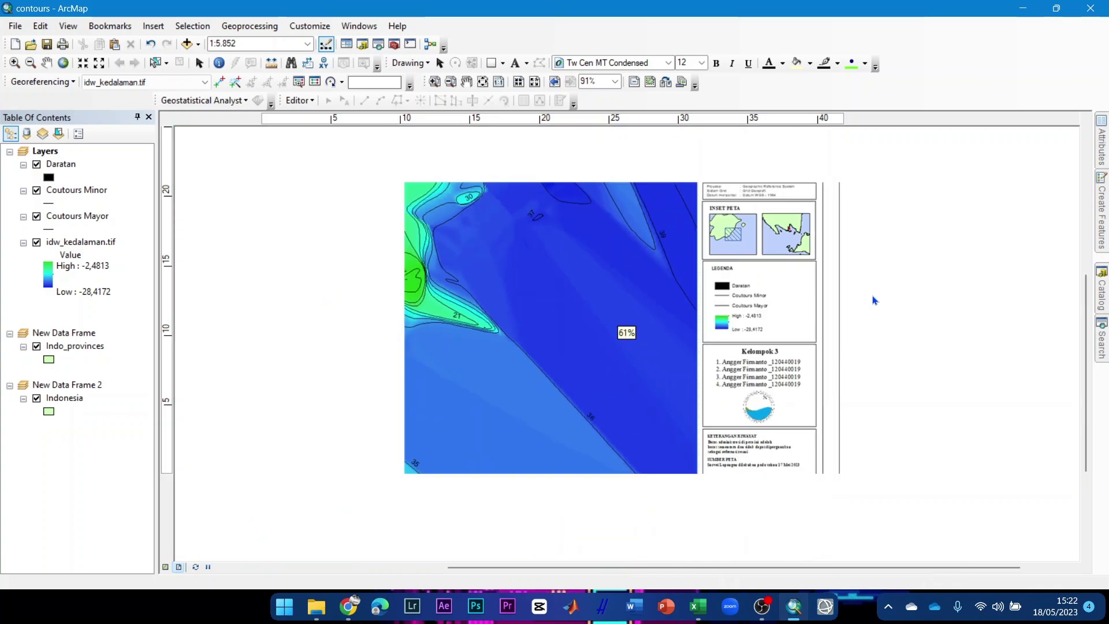
scroll(873, 299, up, 1)
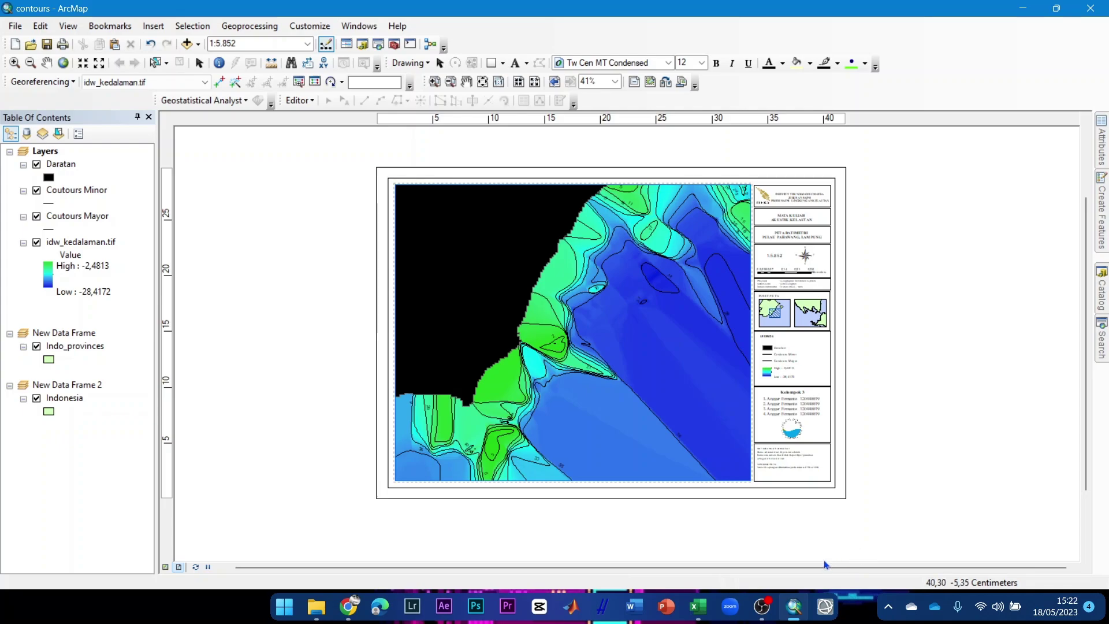
mouse_move(763, 607)
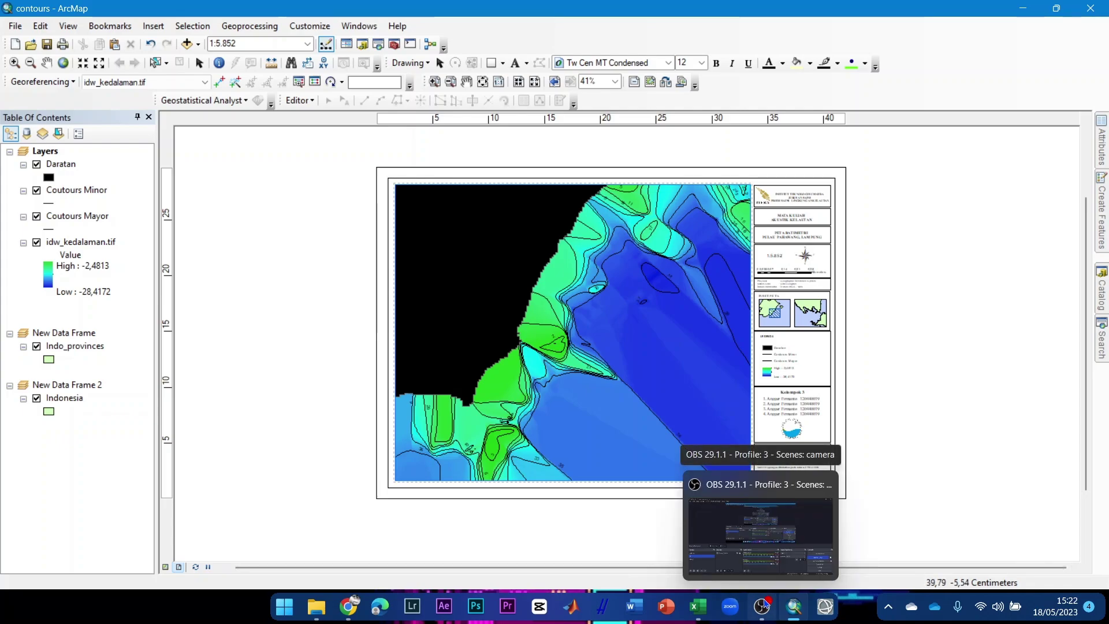